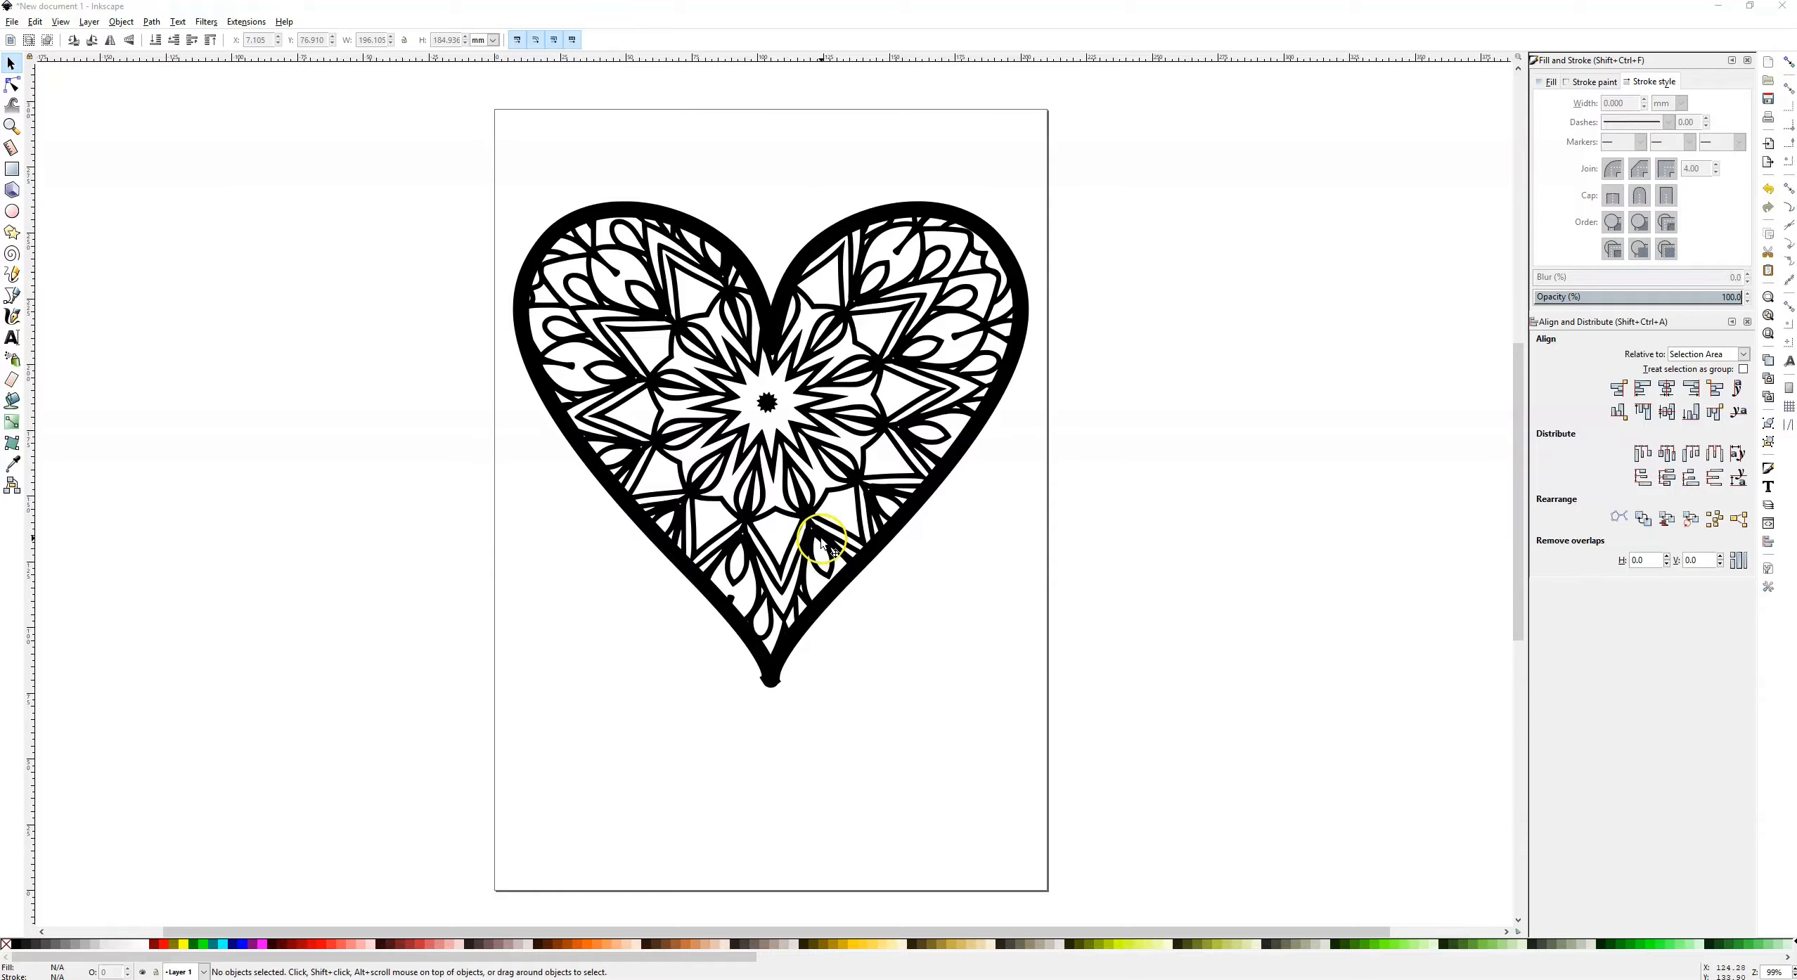
- Scale the mandala heart down to about 82 × 77 mm and move it off the page, beside its upper-left corner
left_click(821, 540)
left_click_drag(1033, 695, 824, 415)
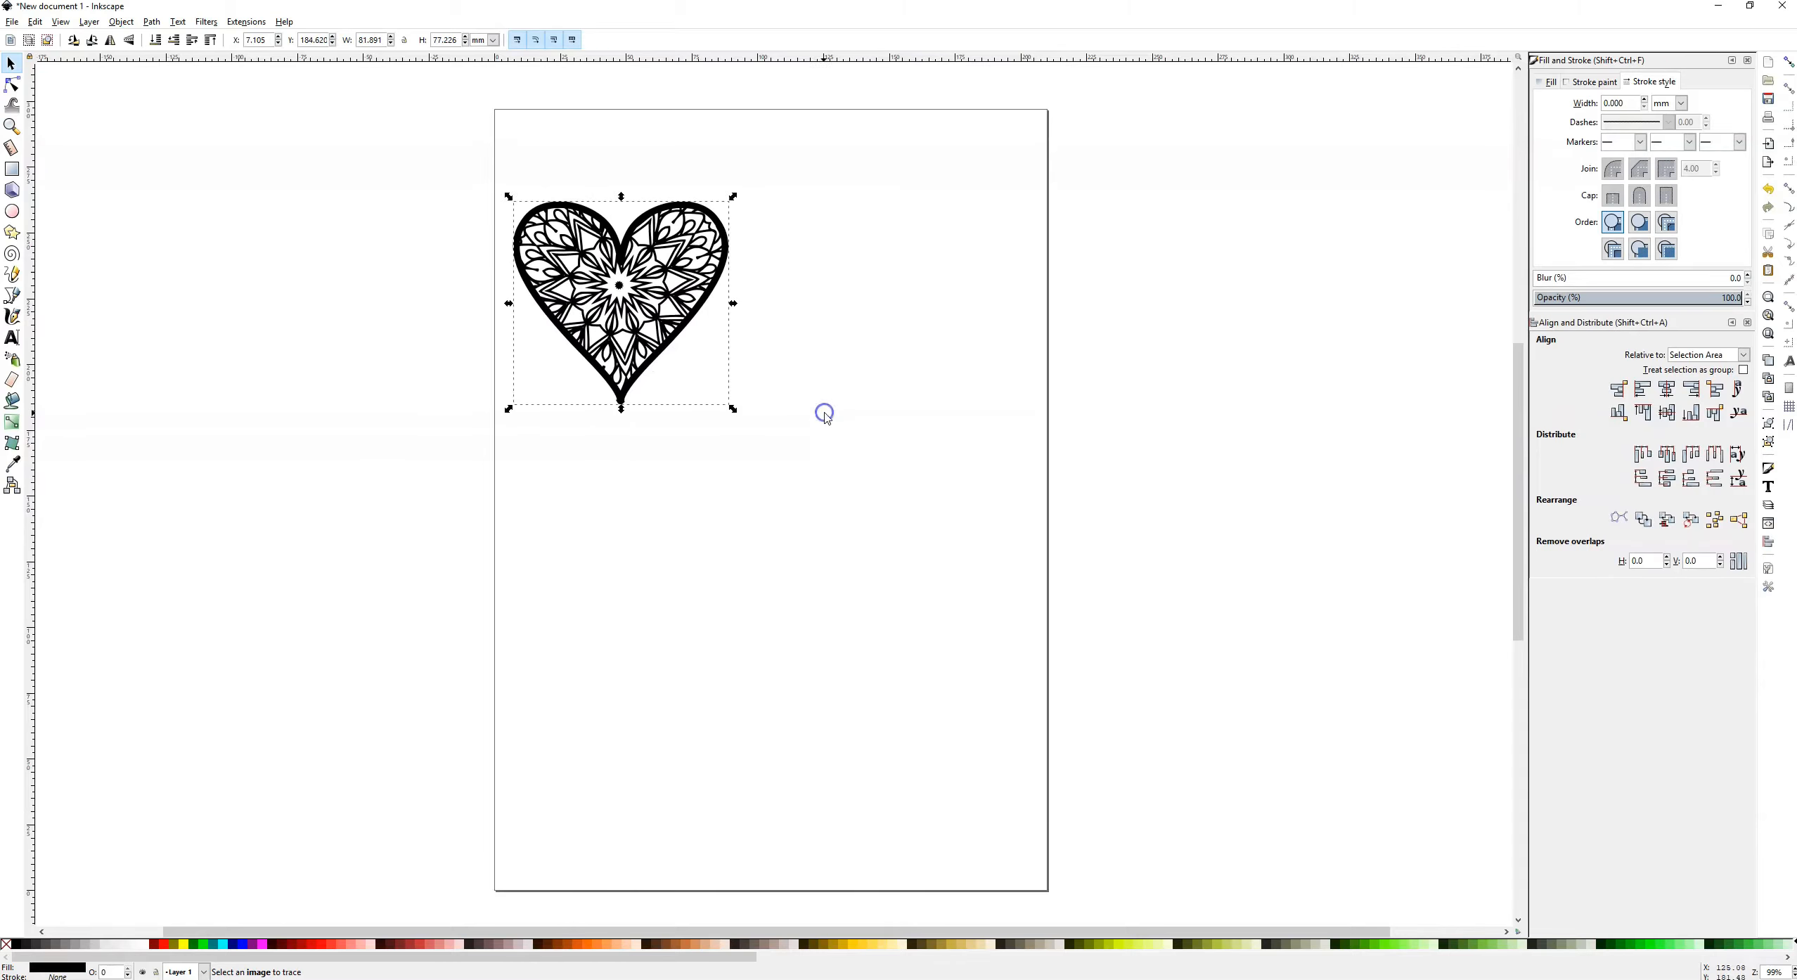
left_click_drag(678, 329, 402, 211)
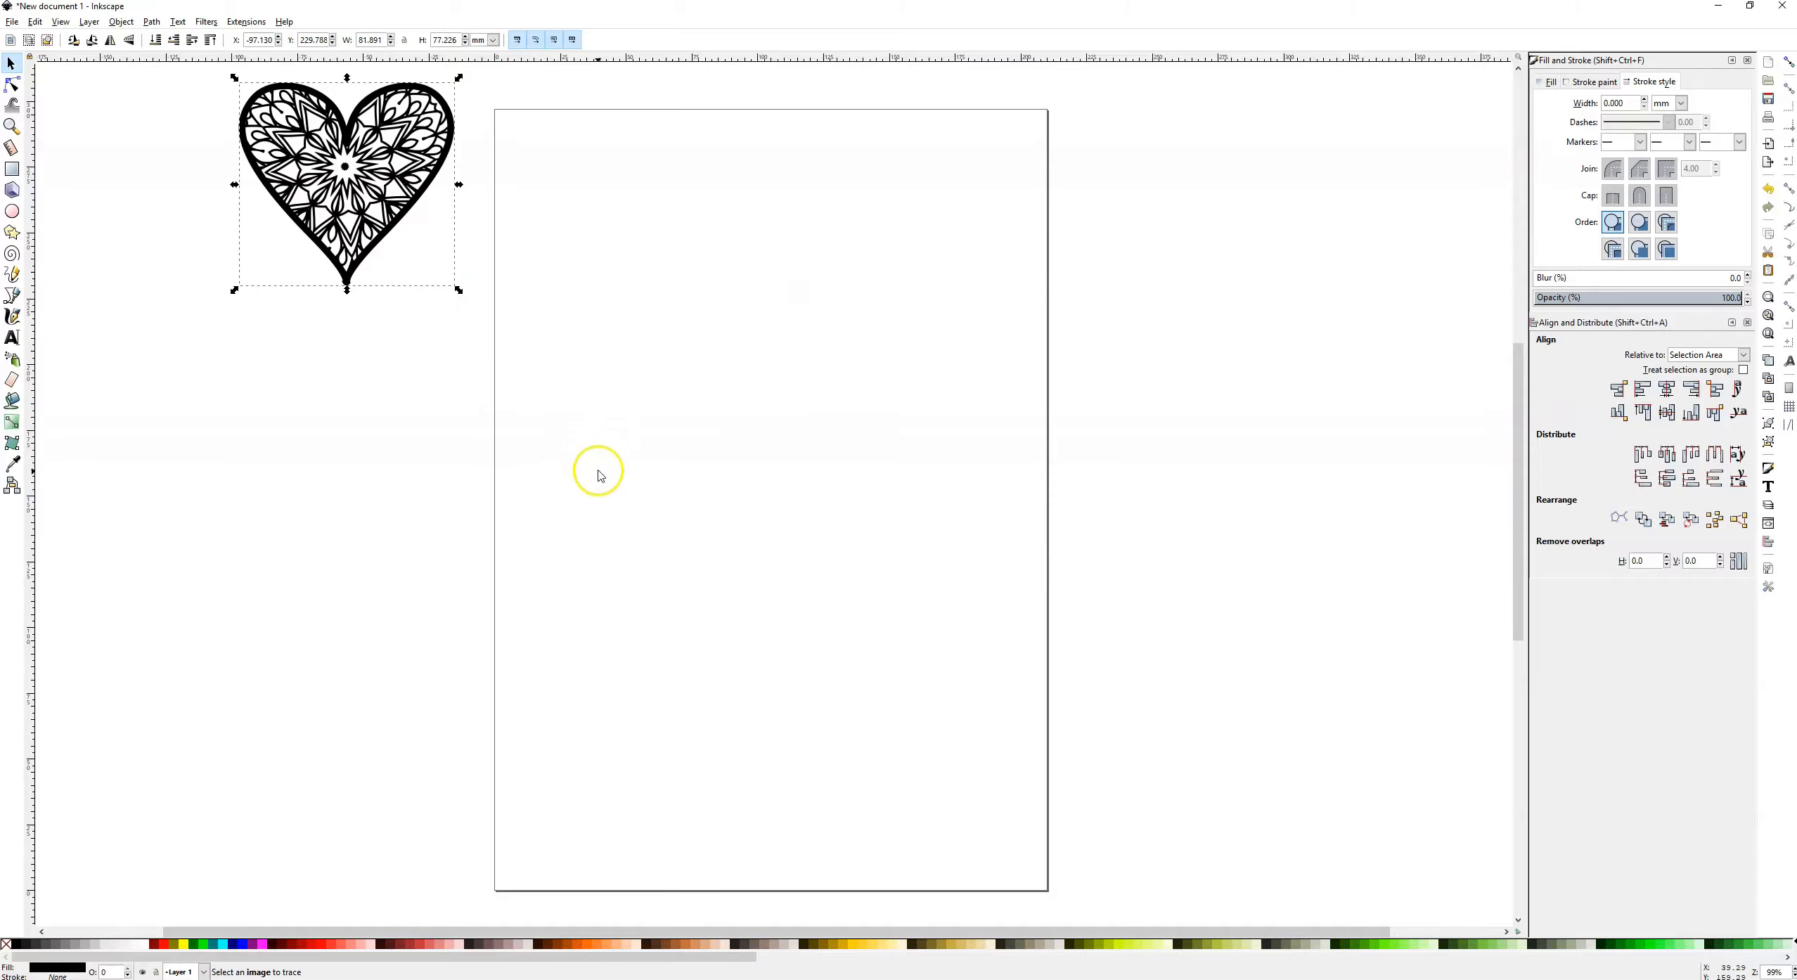
left_click(568, 583)
- Import the Clikchic_PNG_WhimsicalHeart_02 image from the PNGs folder as an embedded image with the resolution from file
left_click(391, 953)
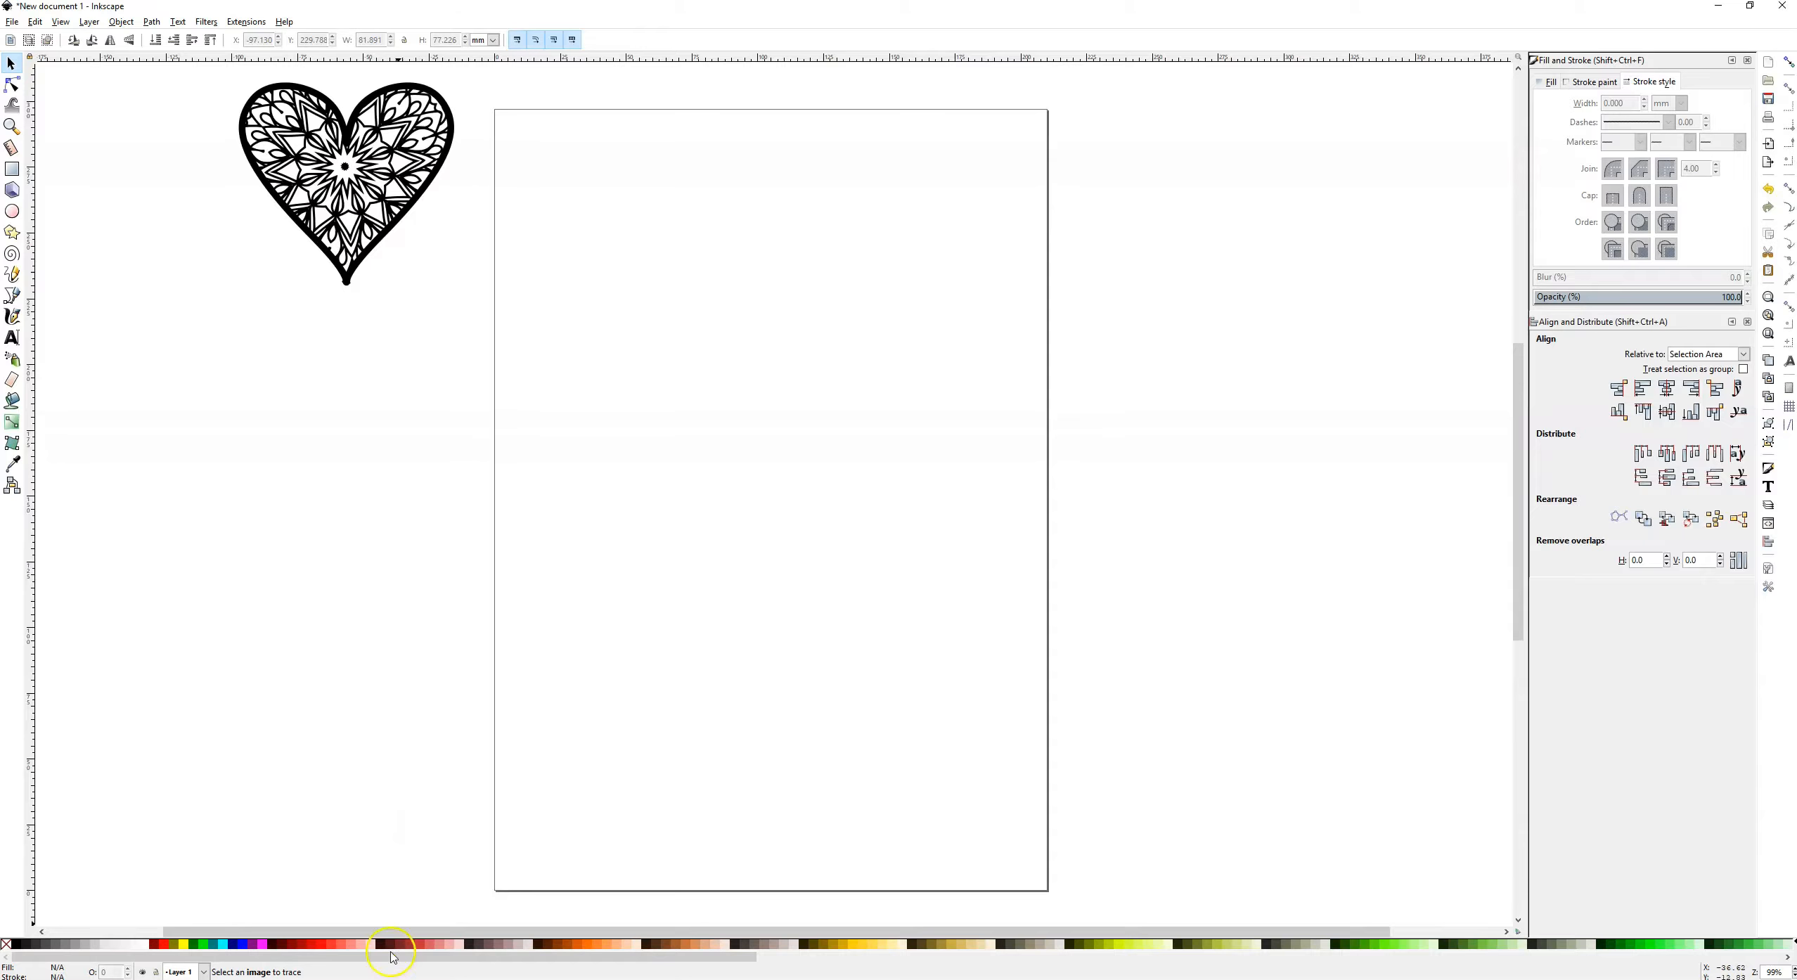
left_click(383, 978)
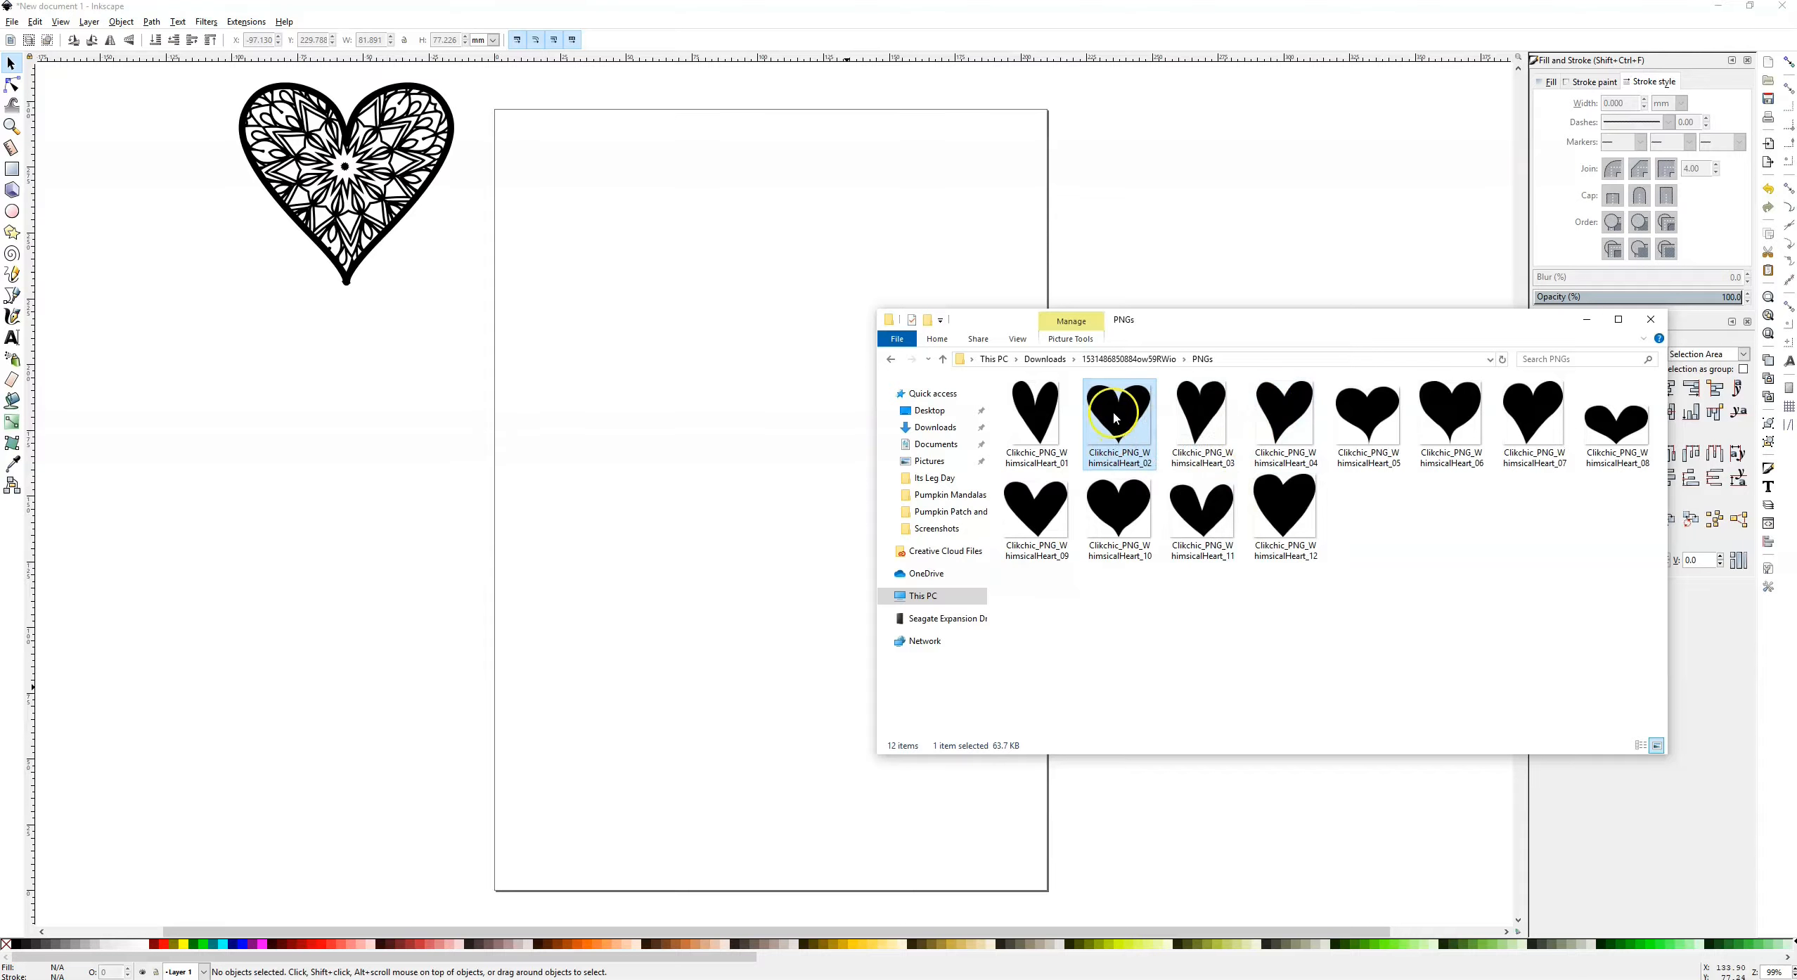
left_click_drag(1130, 416, 754, 452)
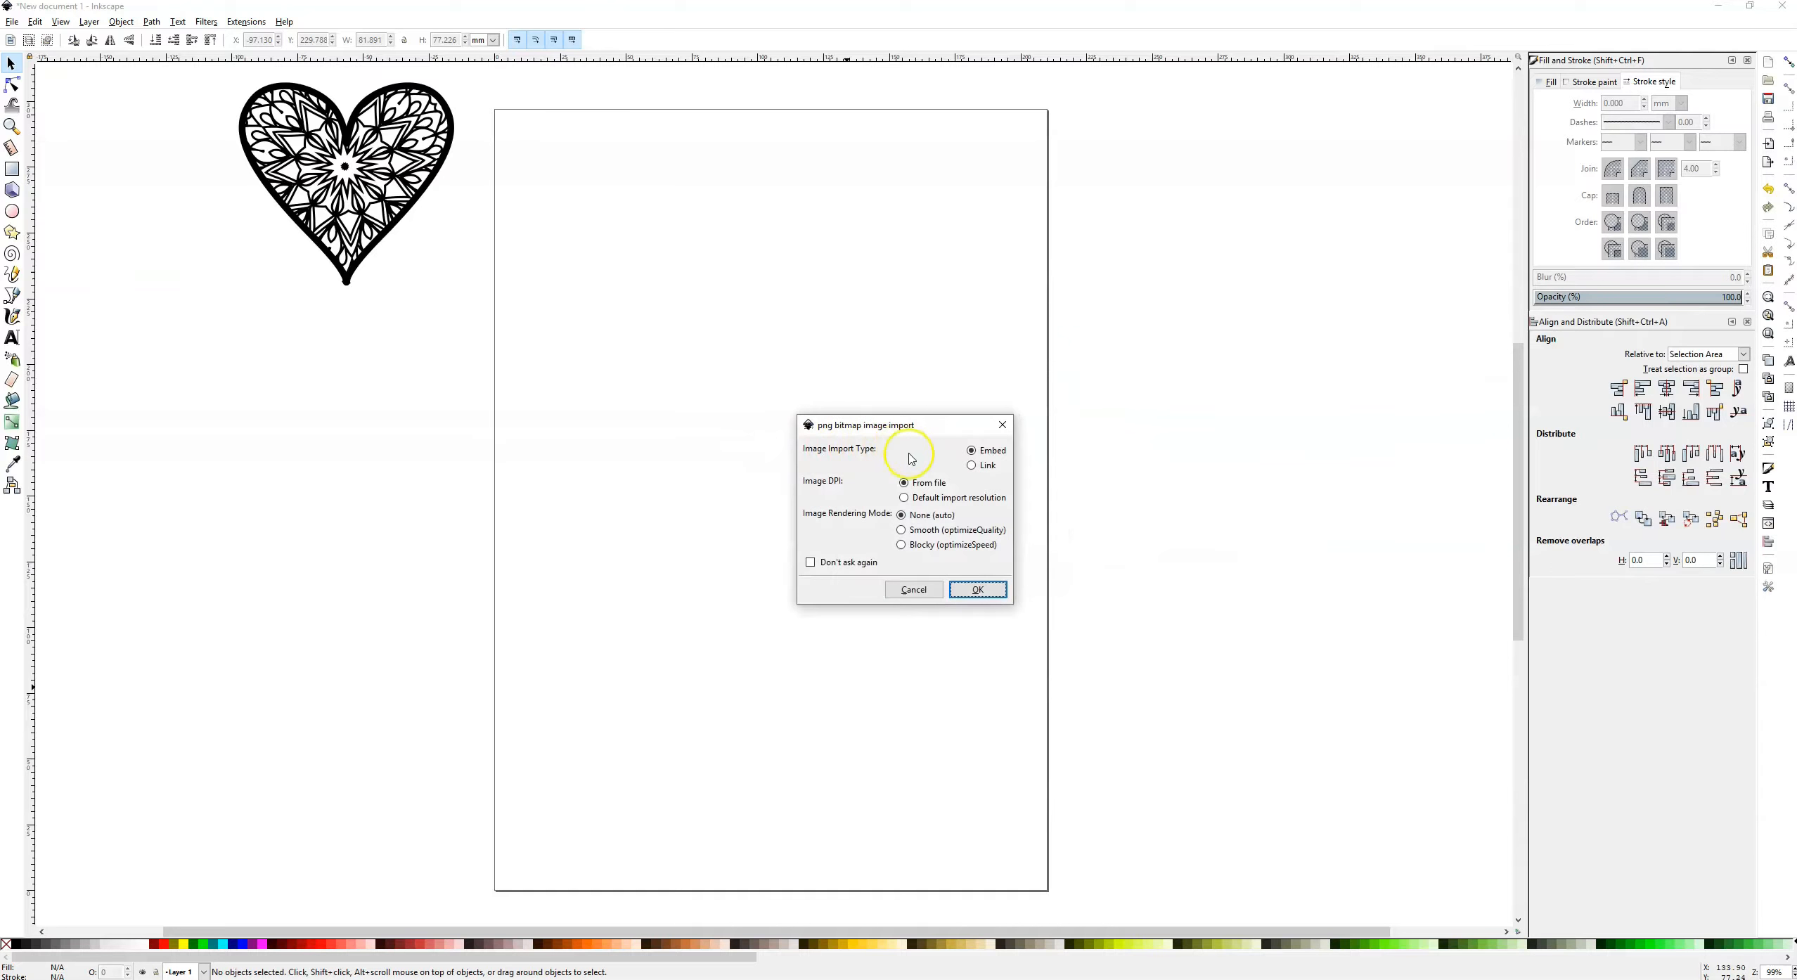
left_click(981, 601)
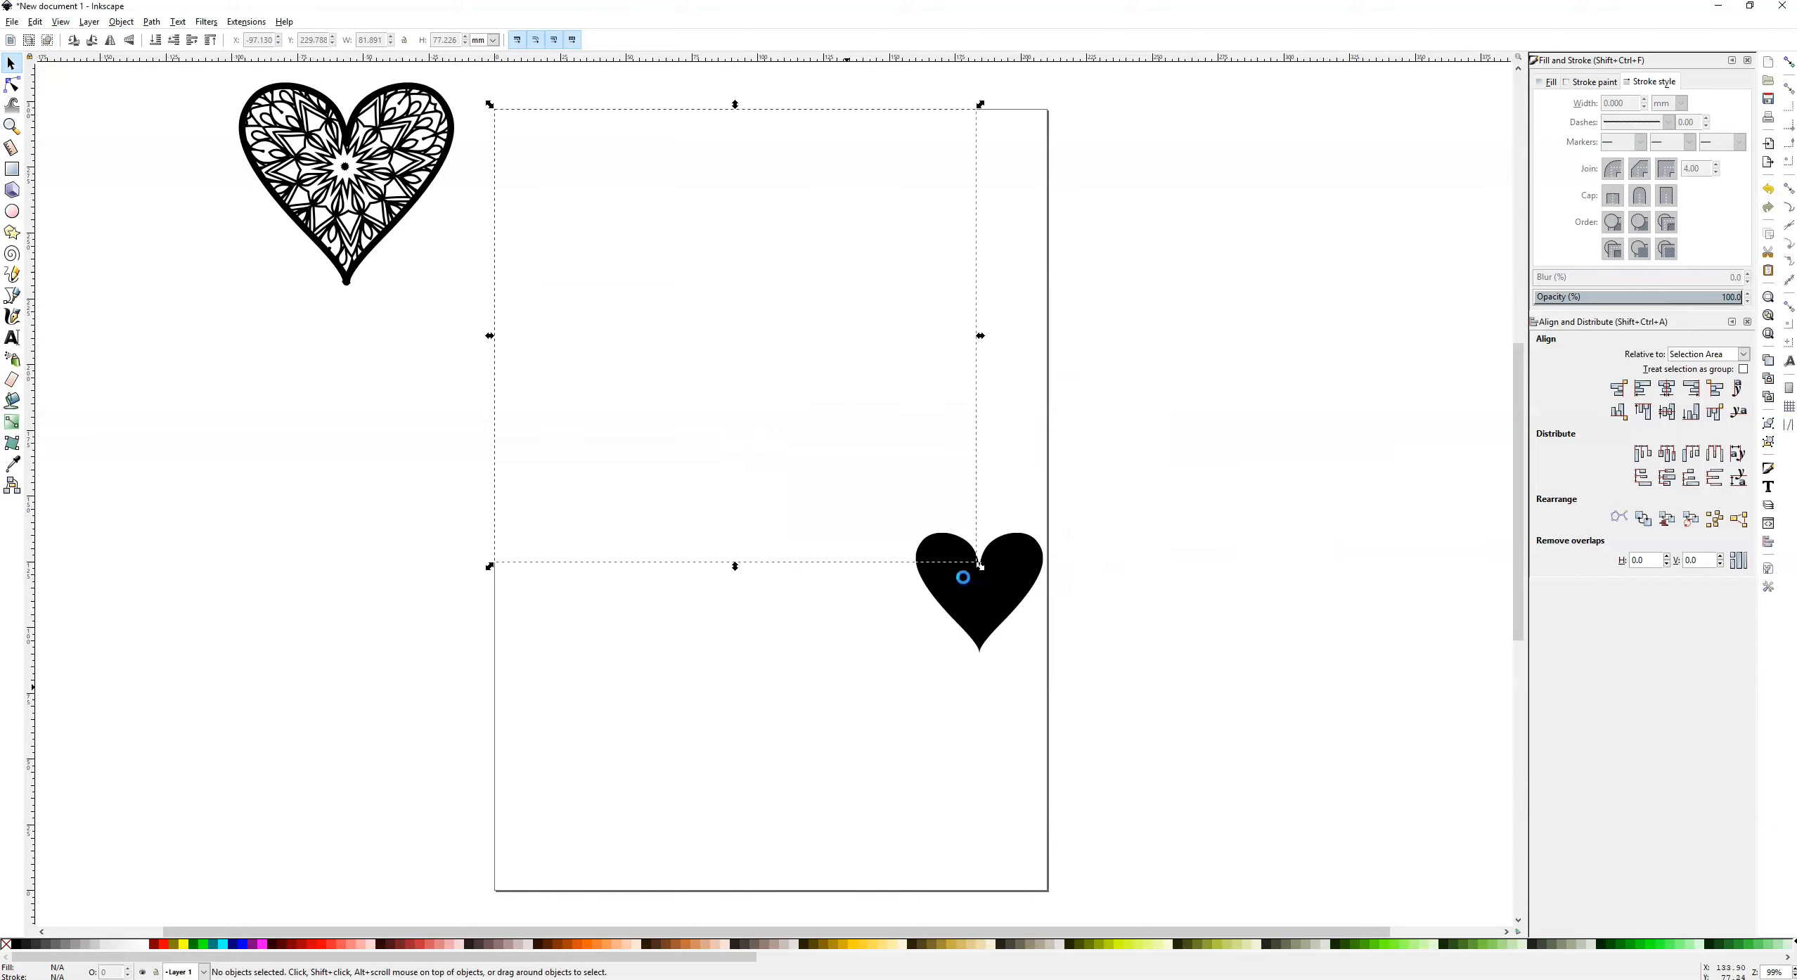
- Enlarge the imported solid heart to about 159 × 149 mm and place it in the middle of the page
left_click_drag(974, 584, 688, 312)
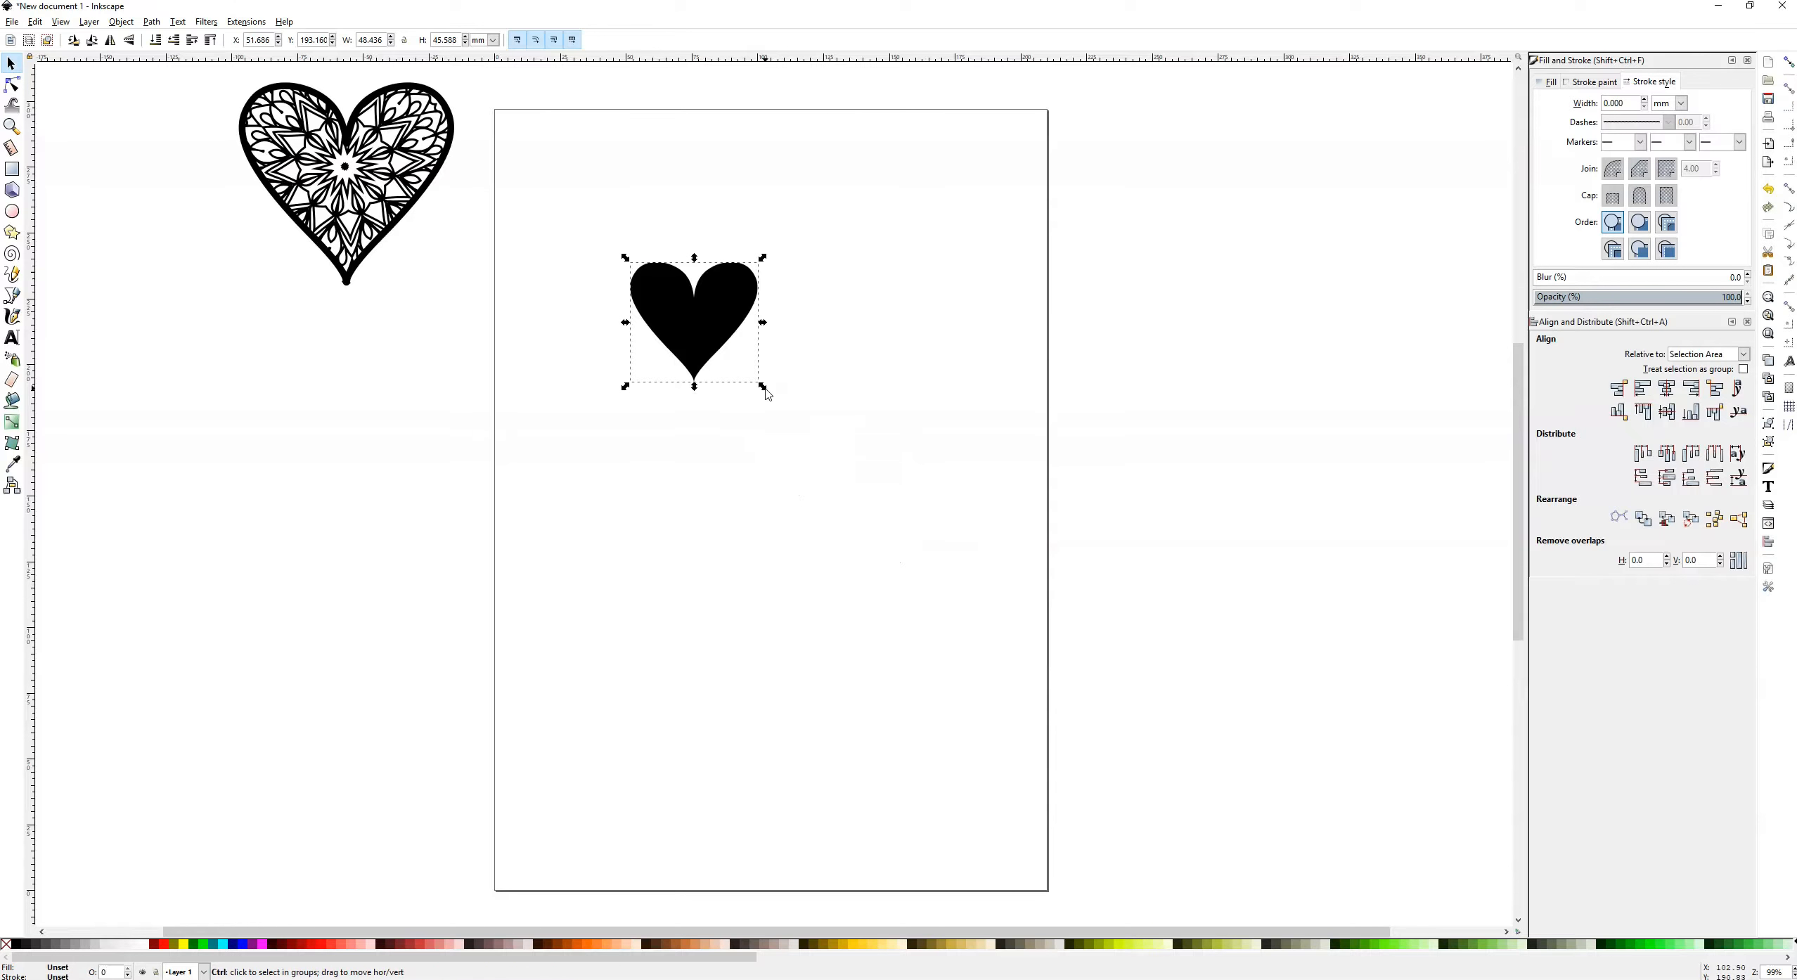
left_click_drag(764, 389, 1053, 692)
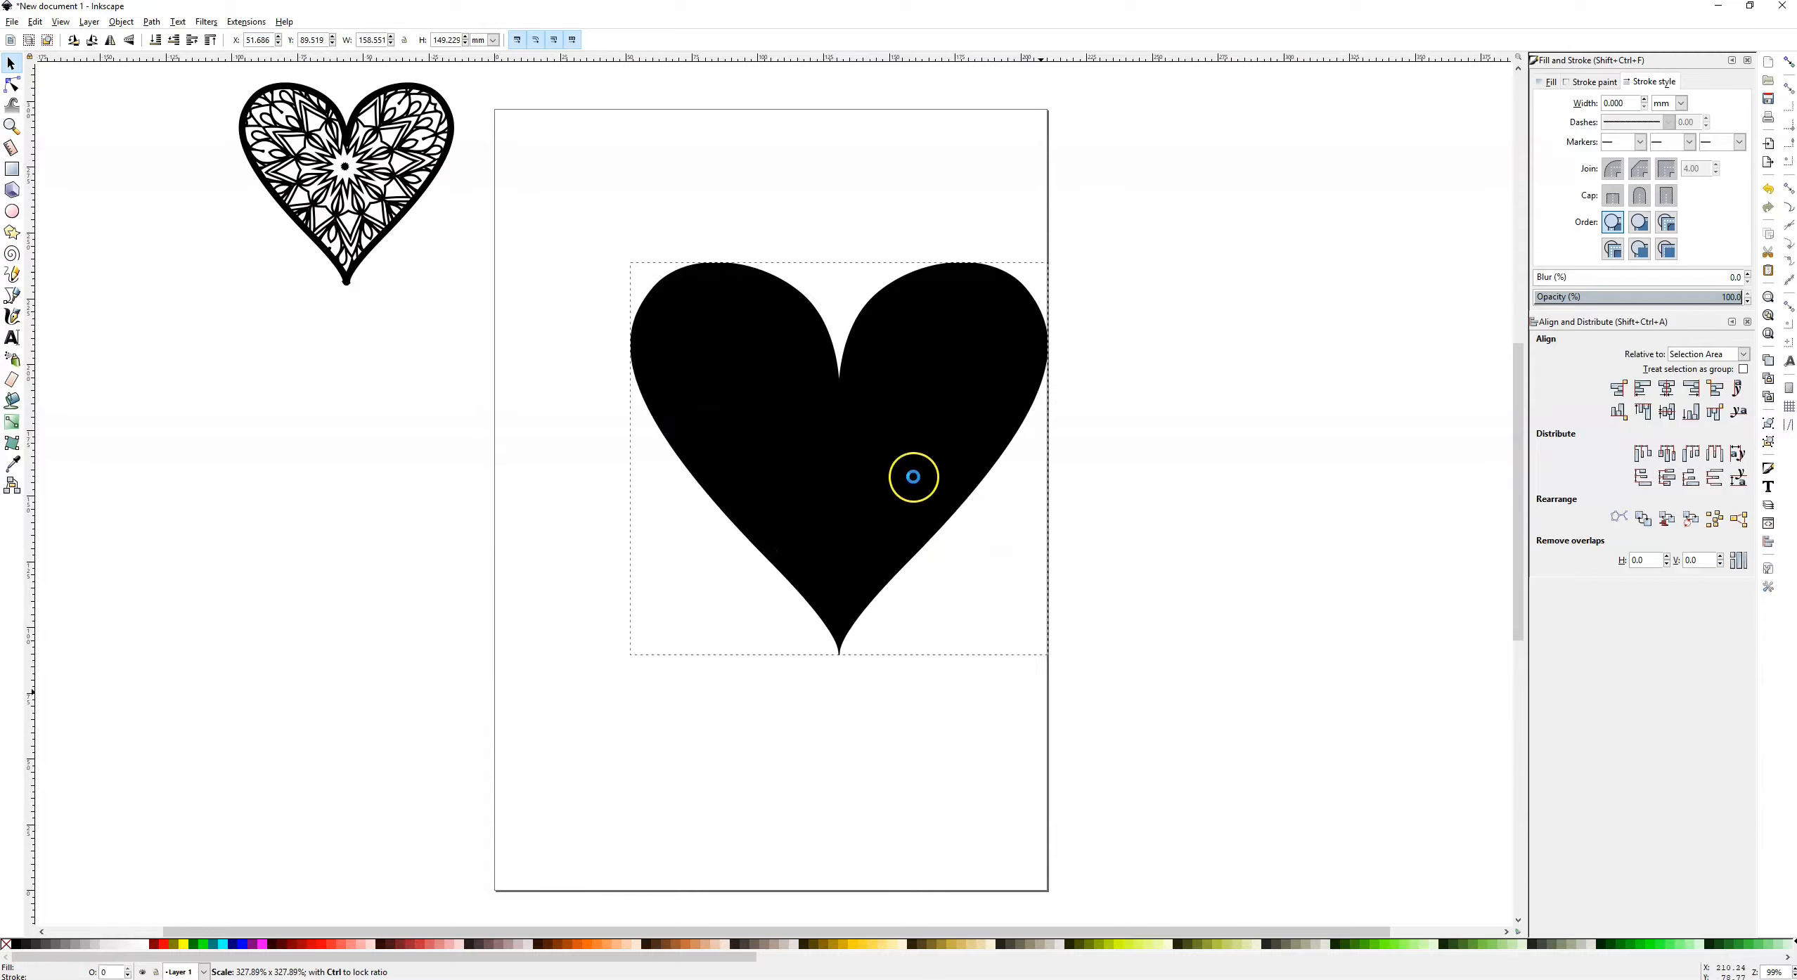
left_click_drag(898, 445, 839, 460)
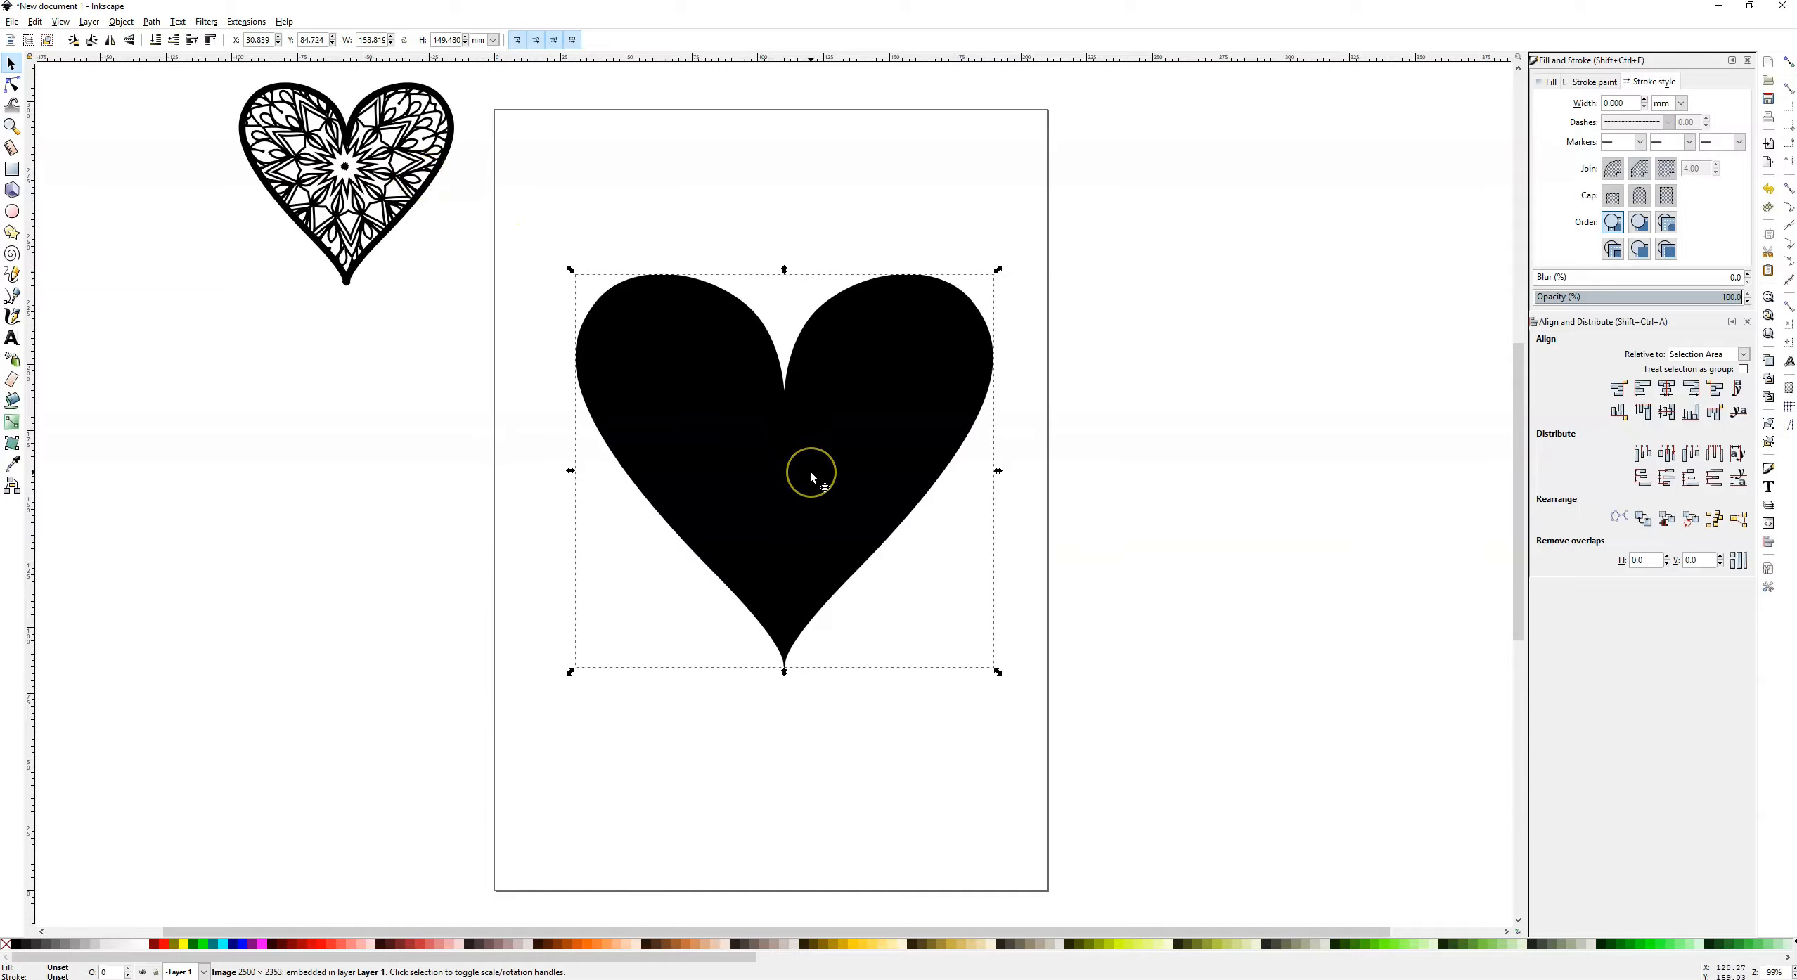
- Trace the solid heart bitmap in Grays mode with 2 scans, using Smooth, Stack scans and Remove background
left_click(151, 22)
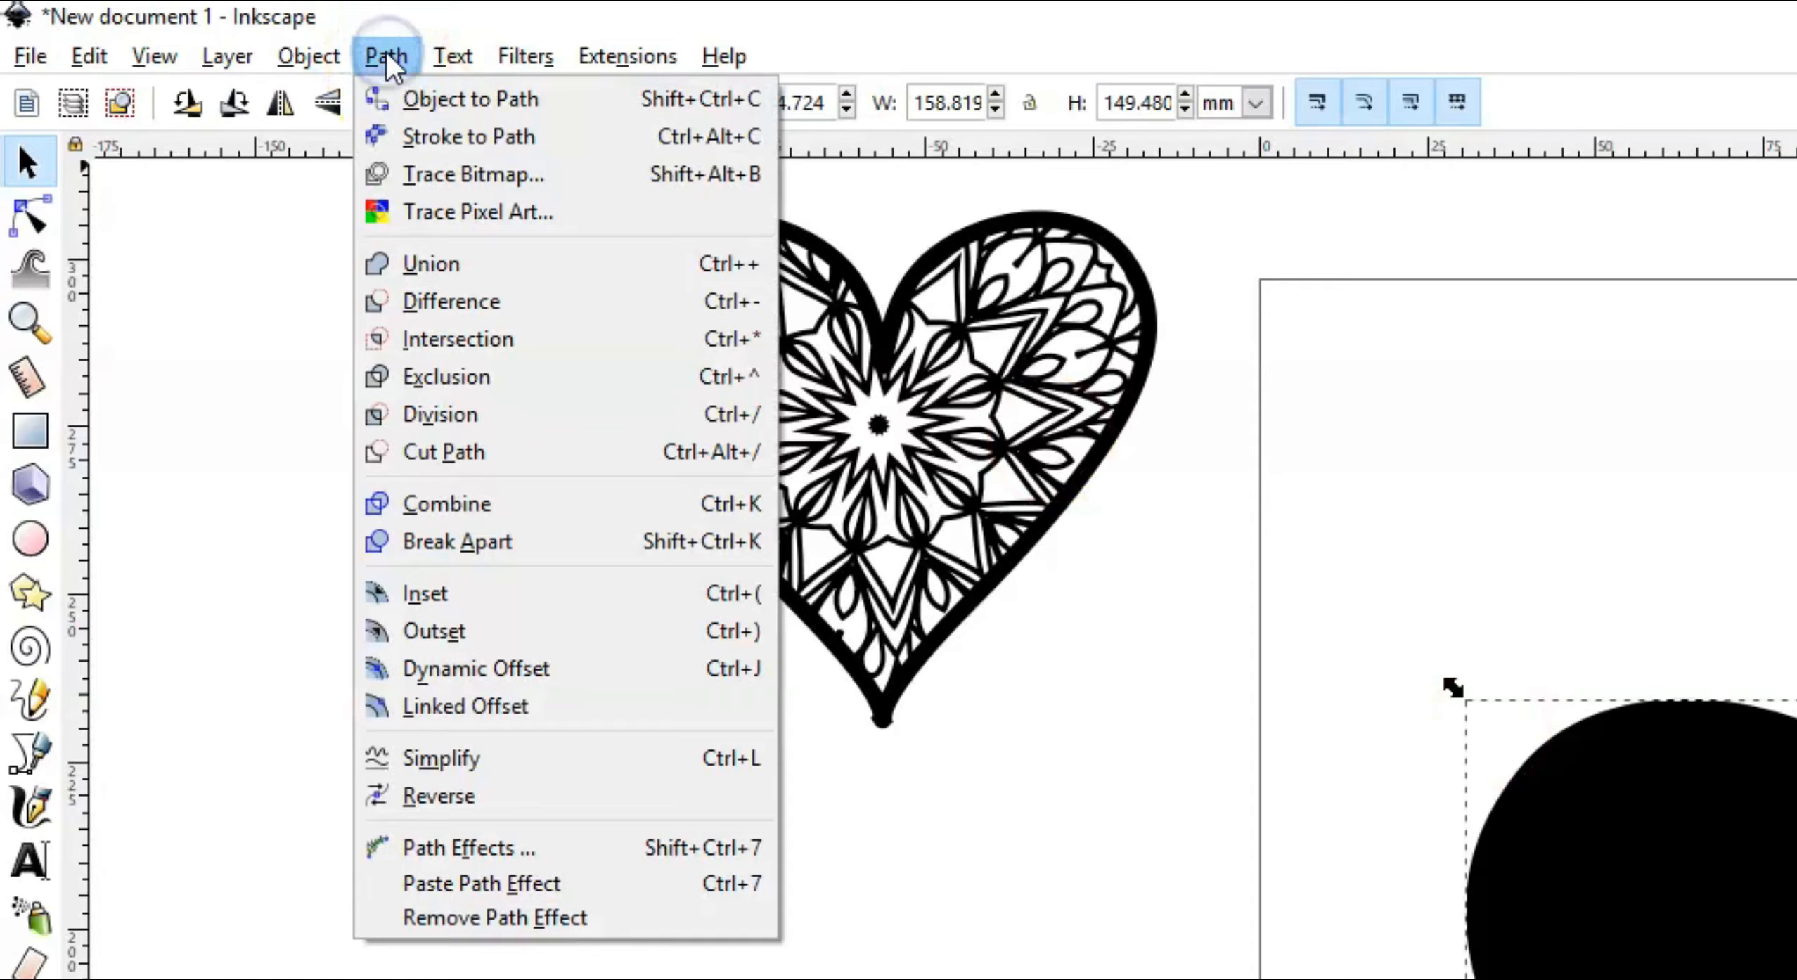
left_click(427, 173)
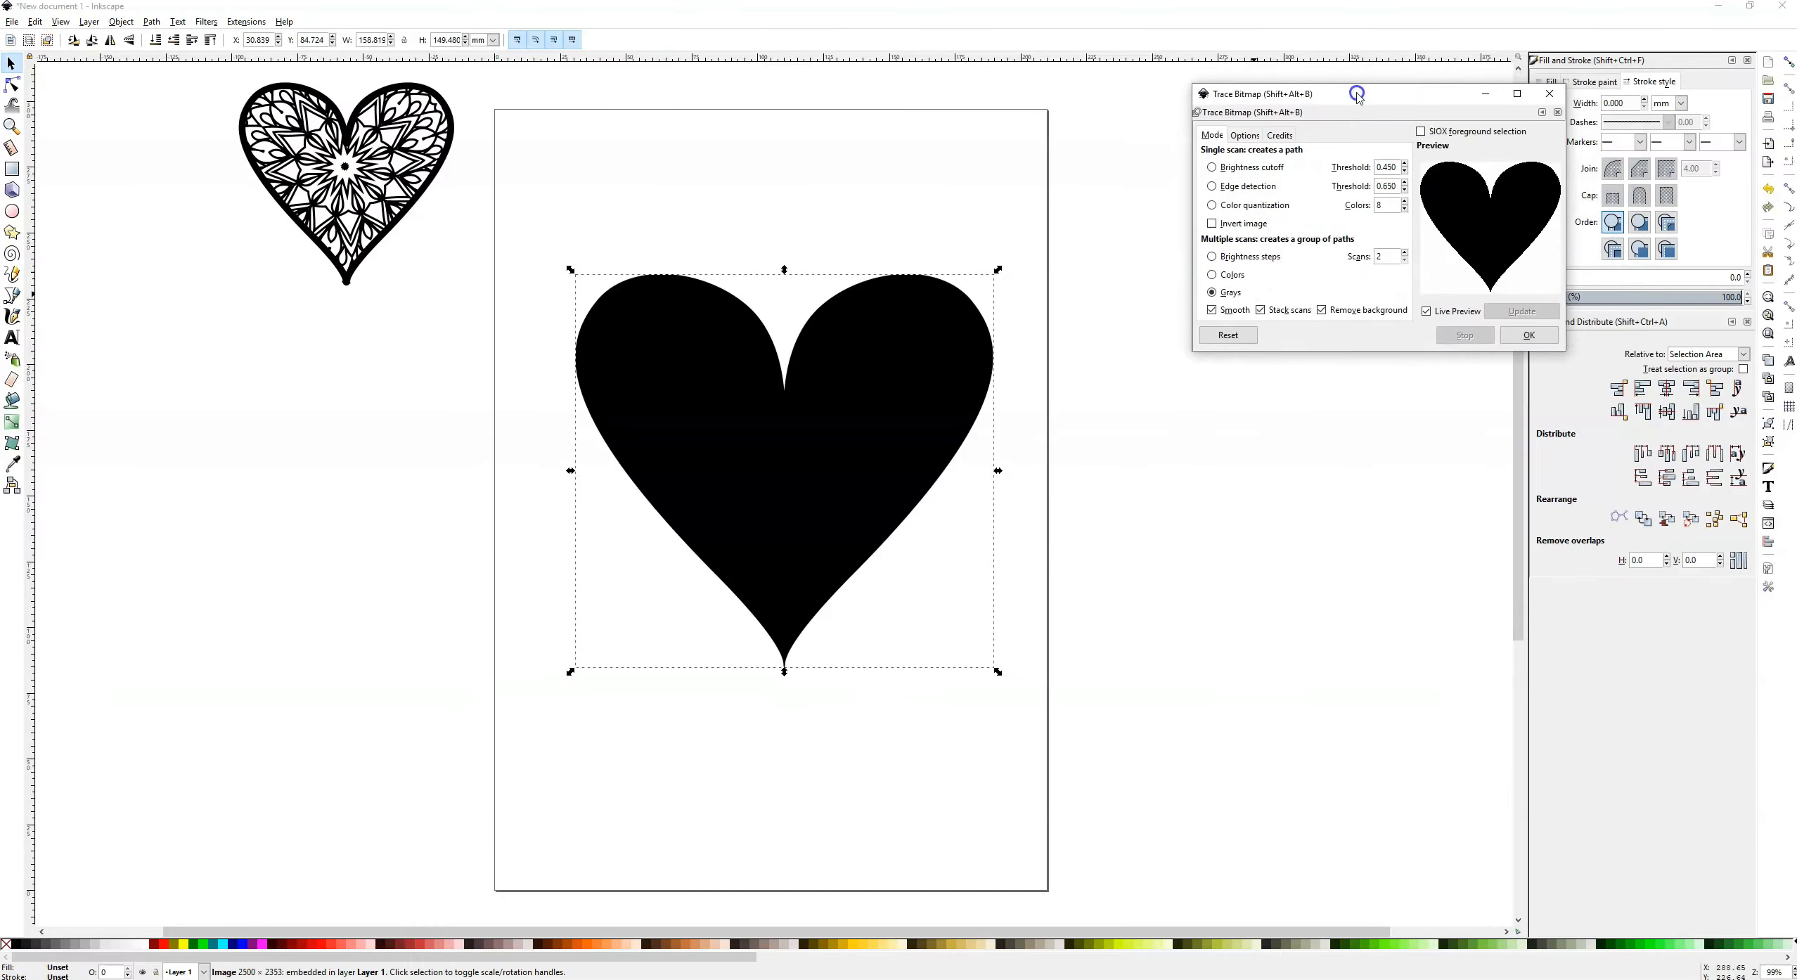
left_click_drag(1356, 94, 1293, 107)
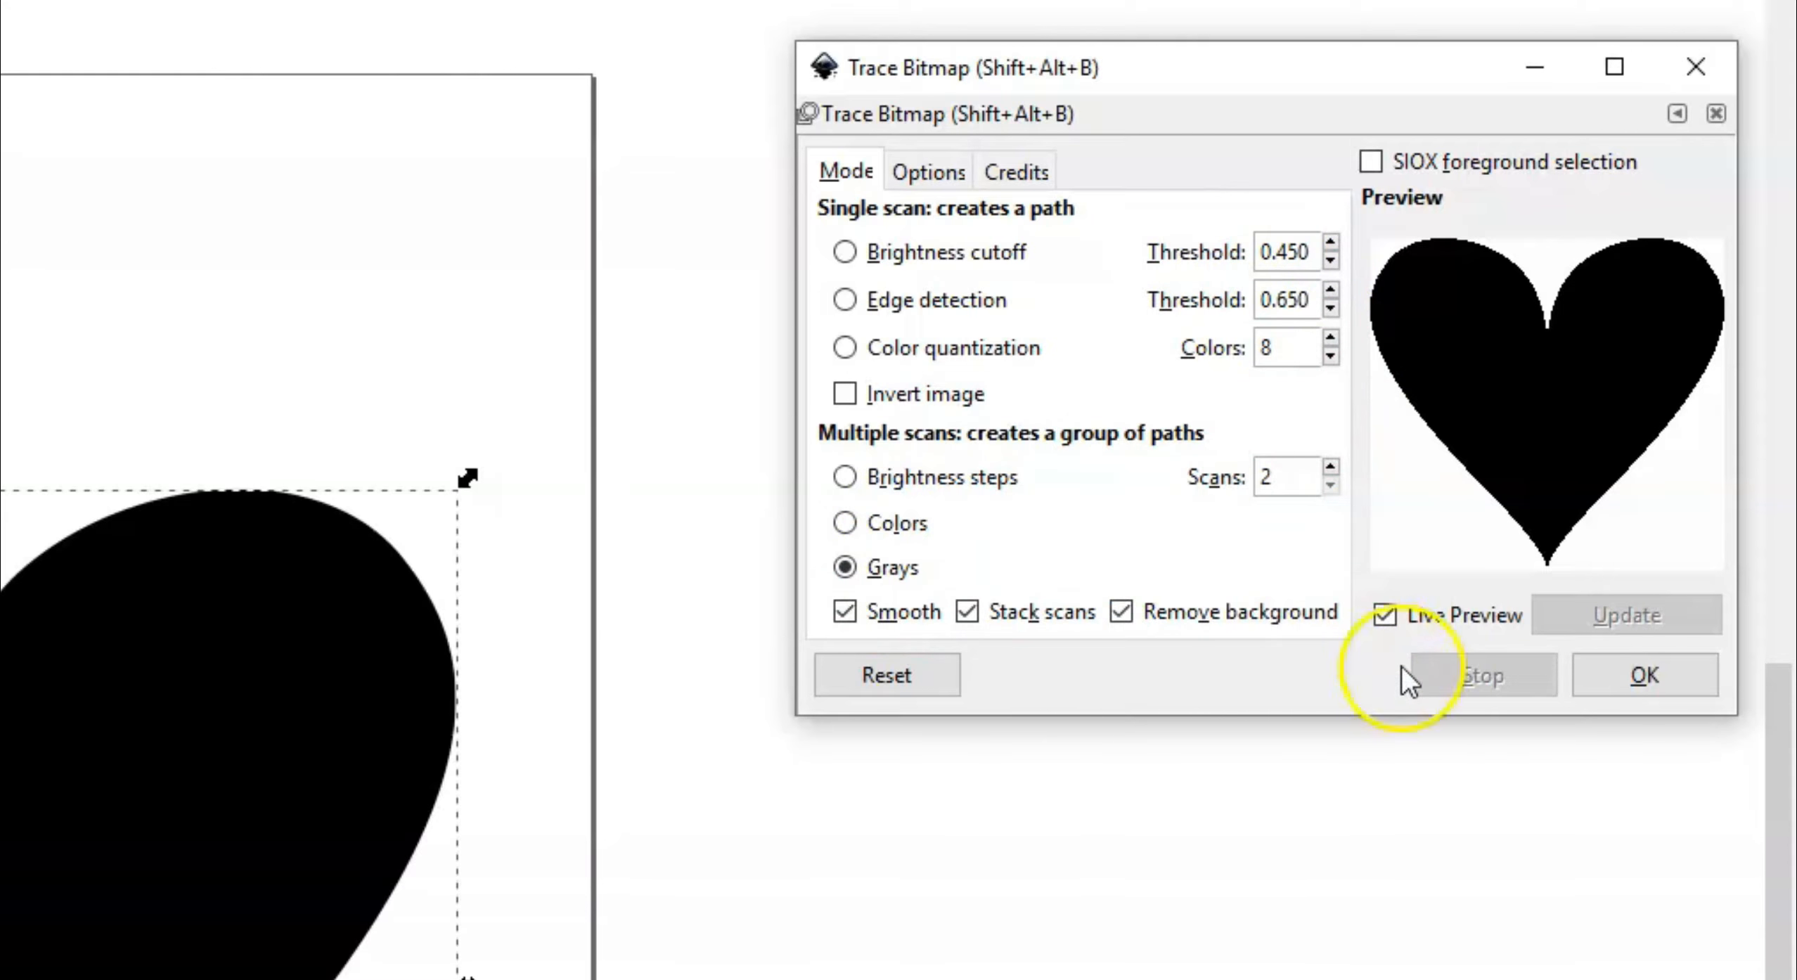
left_click(1659, 674)
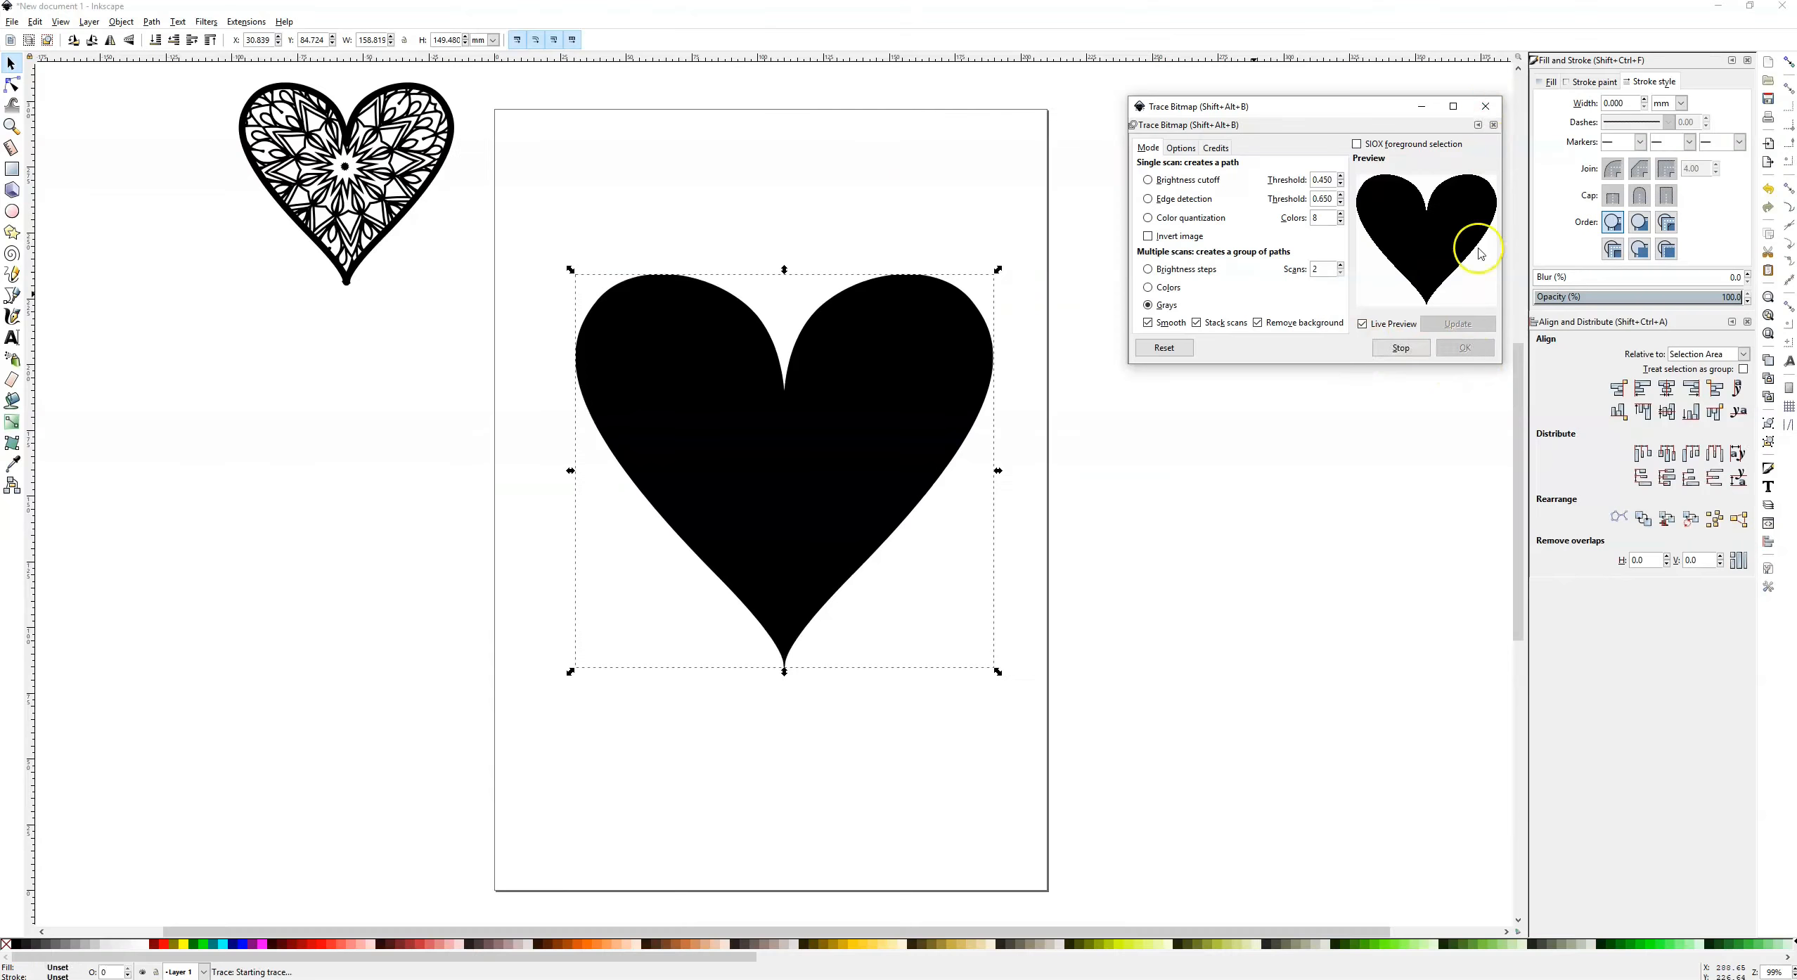
left_click(1485, 100)
- Separate the traced heart from the original bitmap, delete the bitmap and move the traced heart back onto the page
left_click_drag(899, 378, 1346, 386)
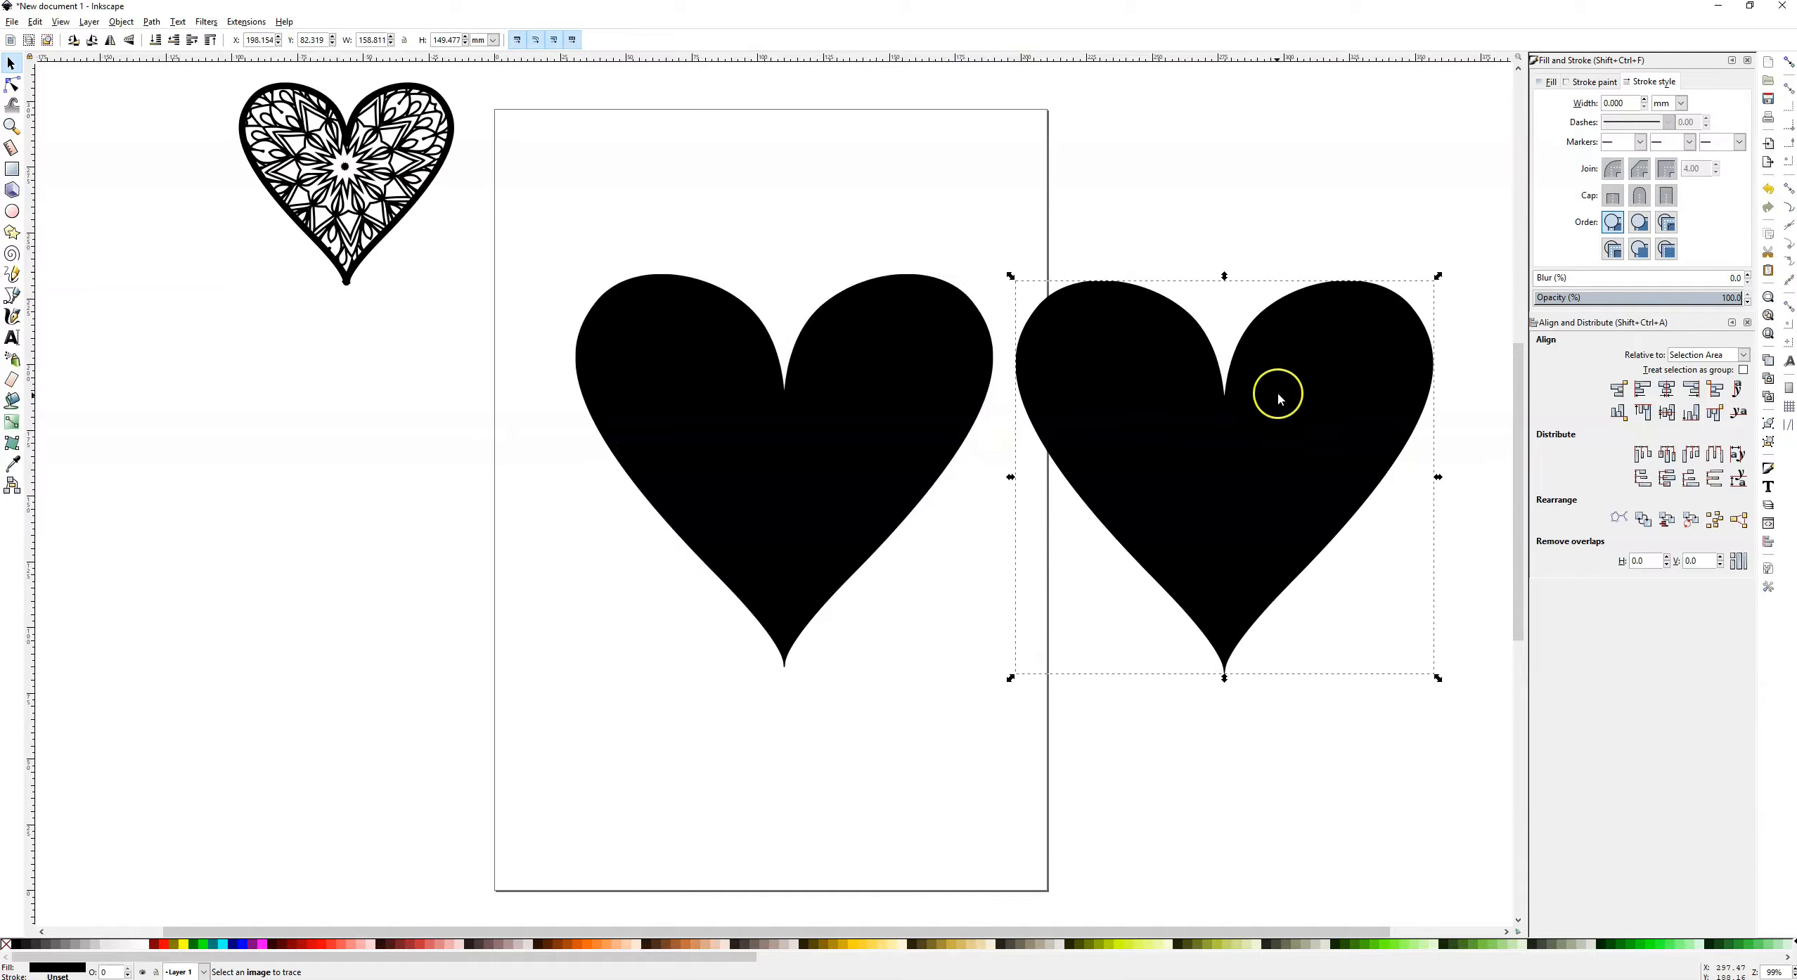
left_click(877, 468)
key("Delete")
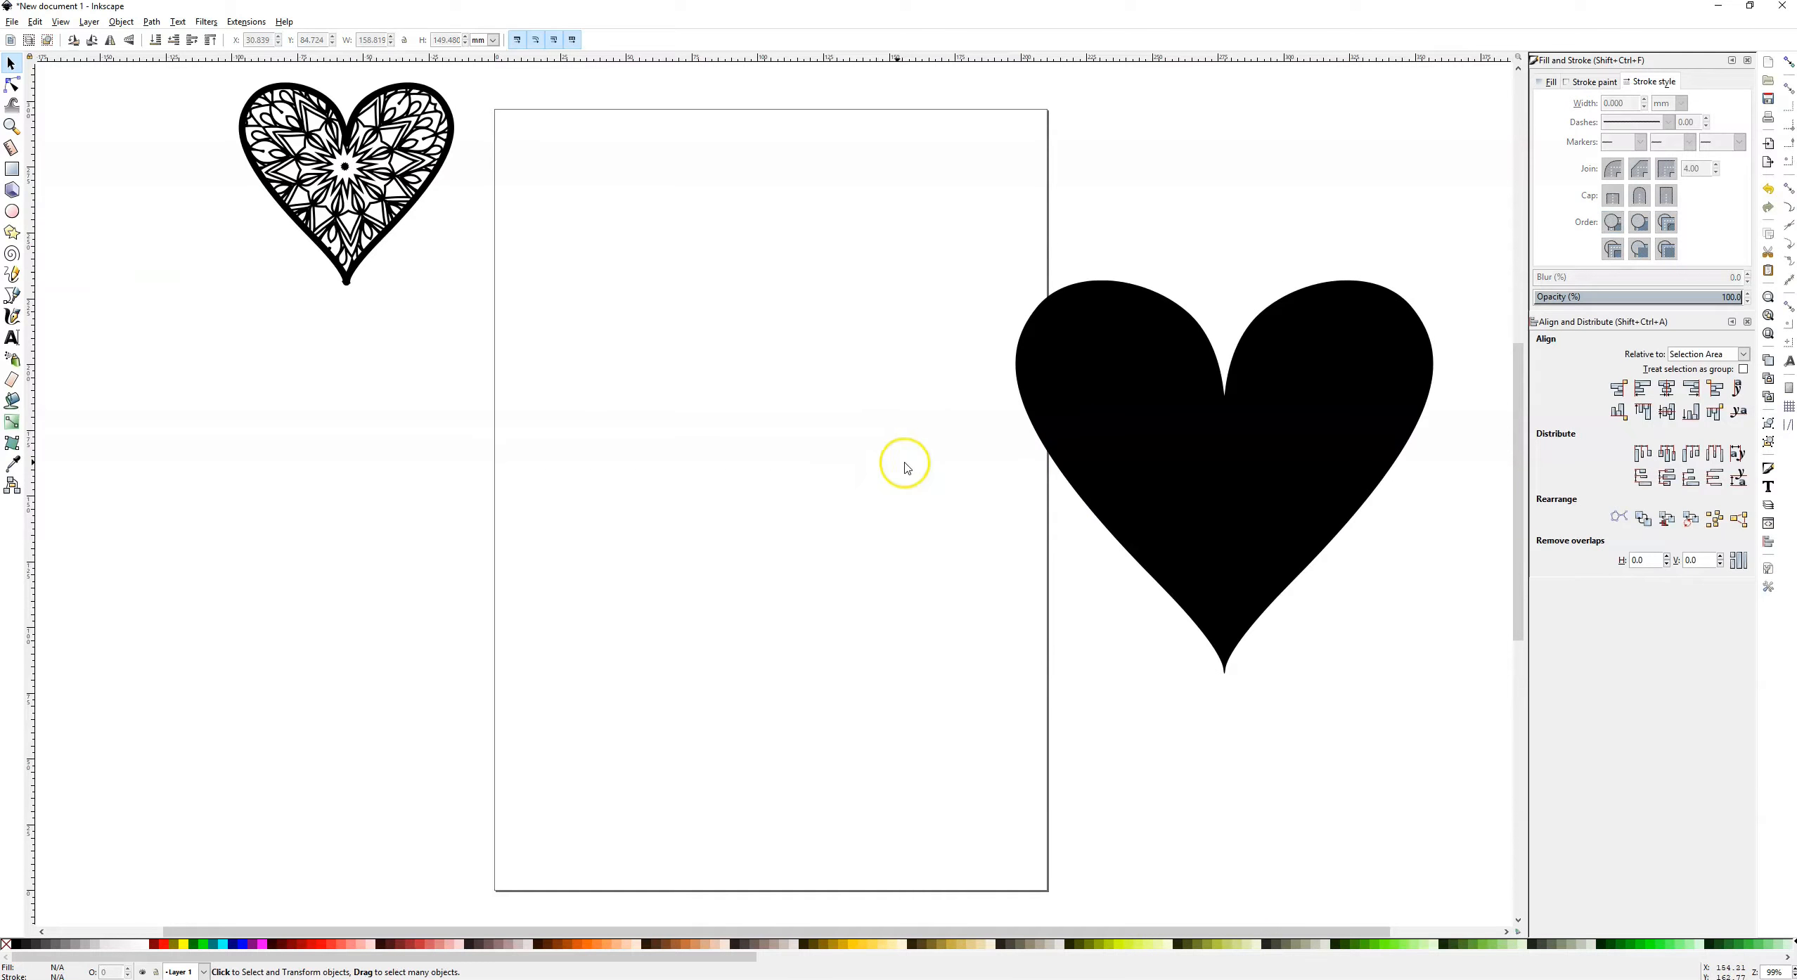
left_click_drag(1284, 450, 827, 381)
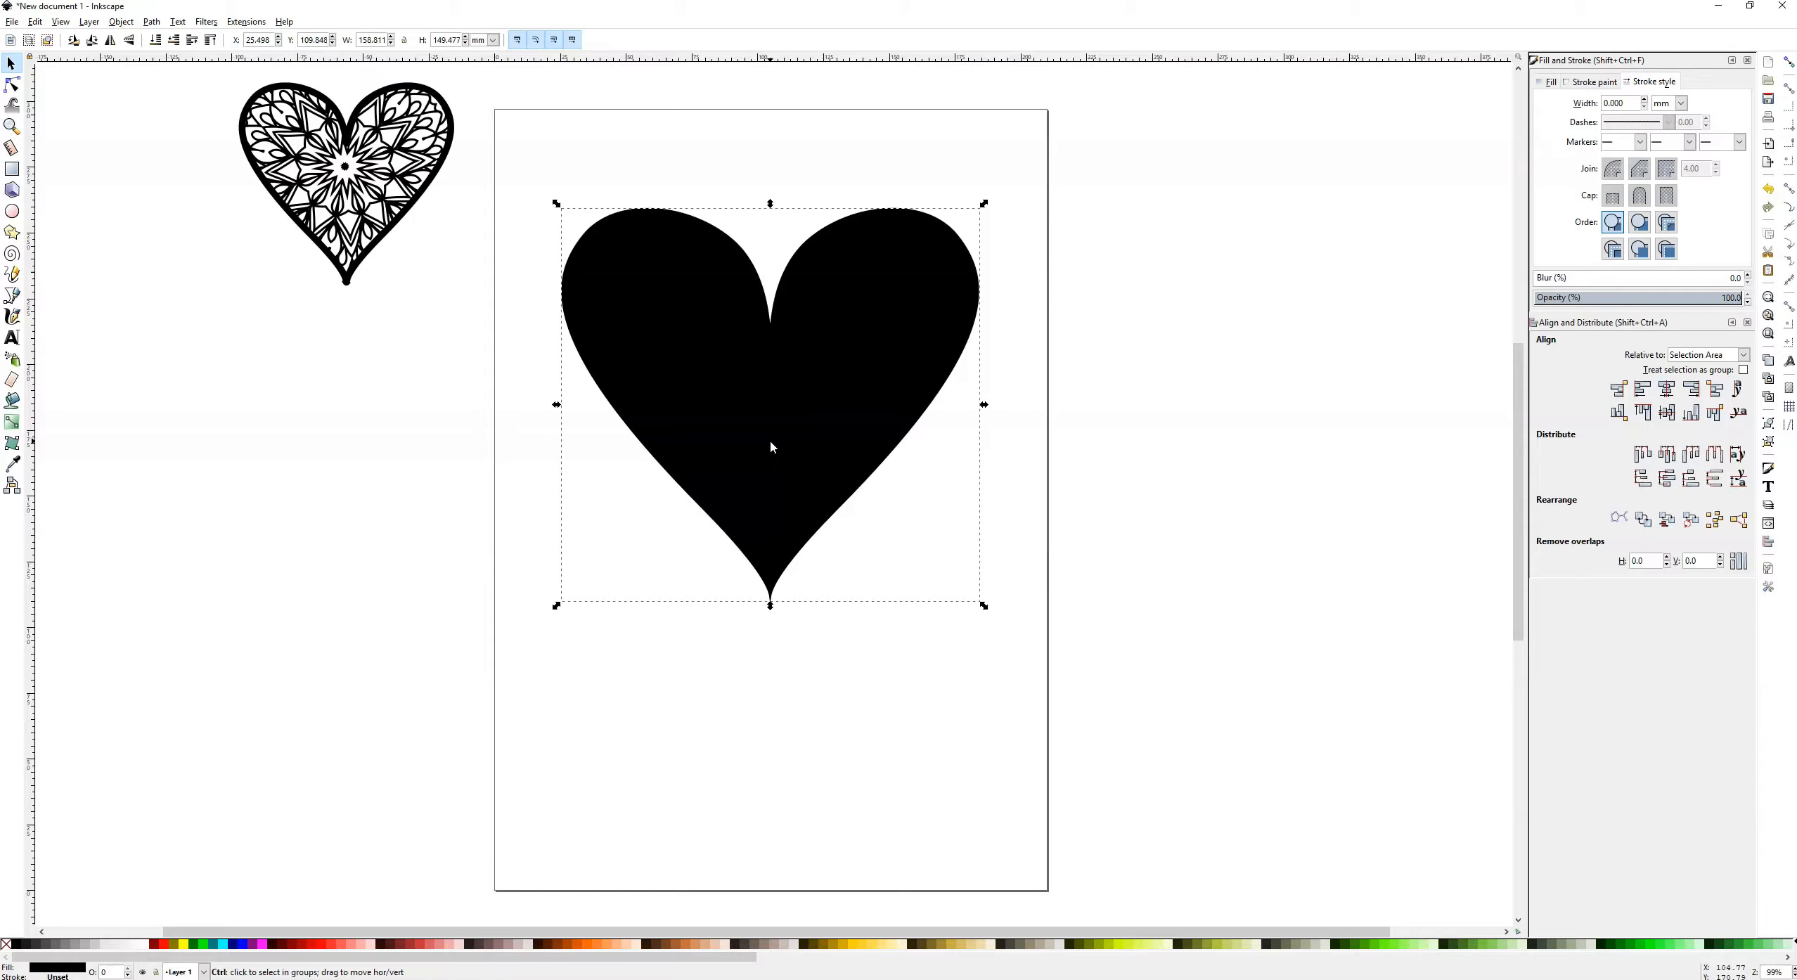
- Make a copy of the traced heart, fill it light gray and set it aside over the page's right edge
key("ctrl+v")
left_click_drag(1035, 534, 1107, 634)
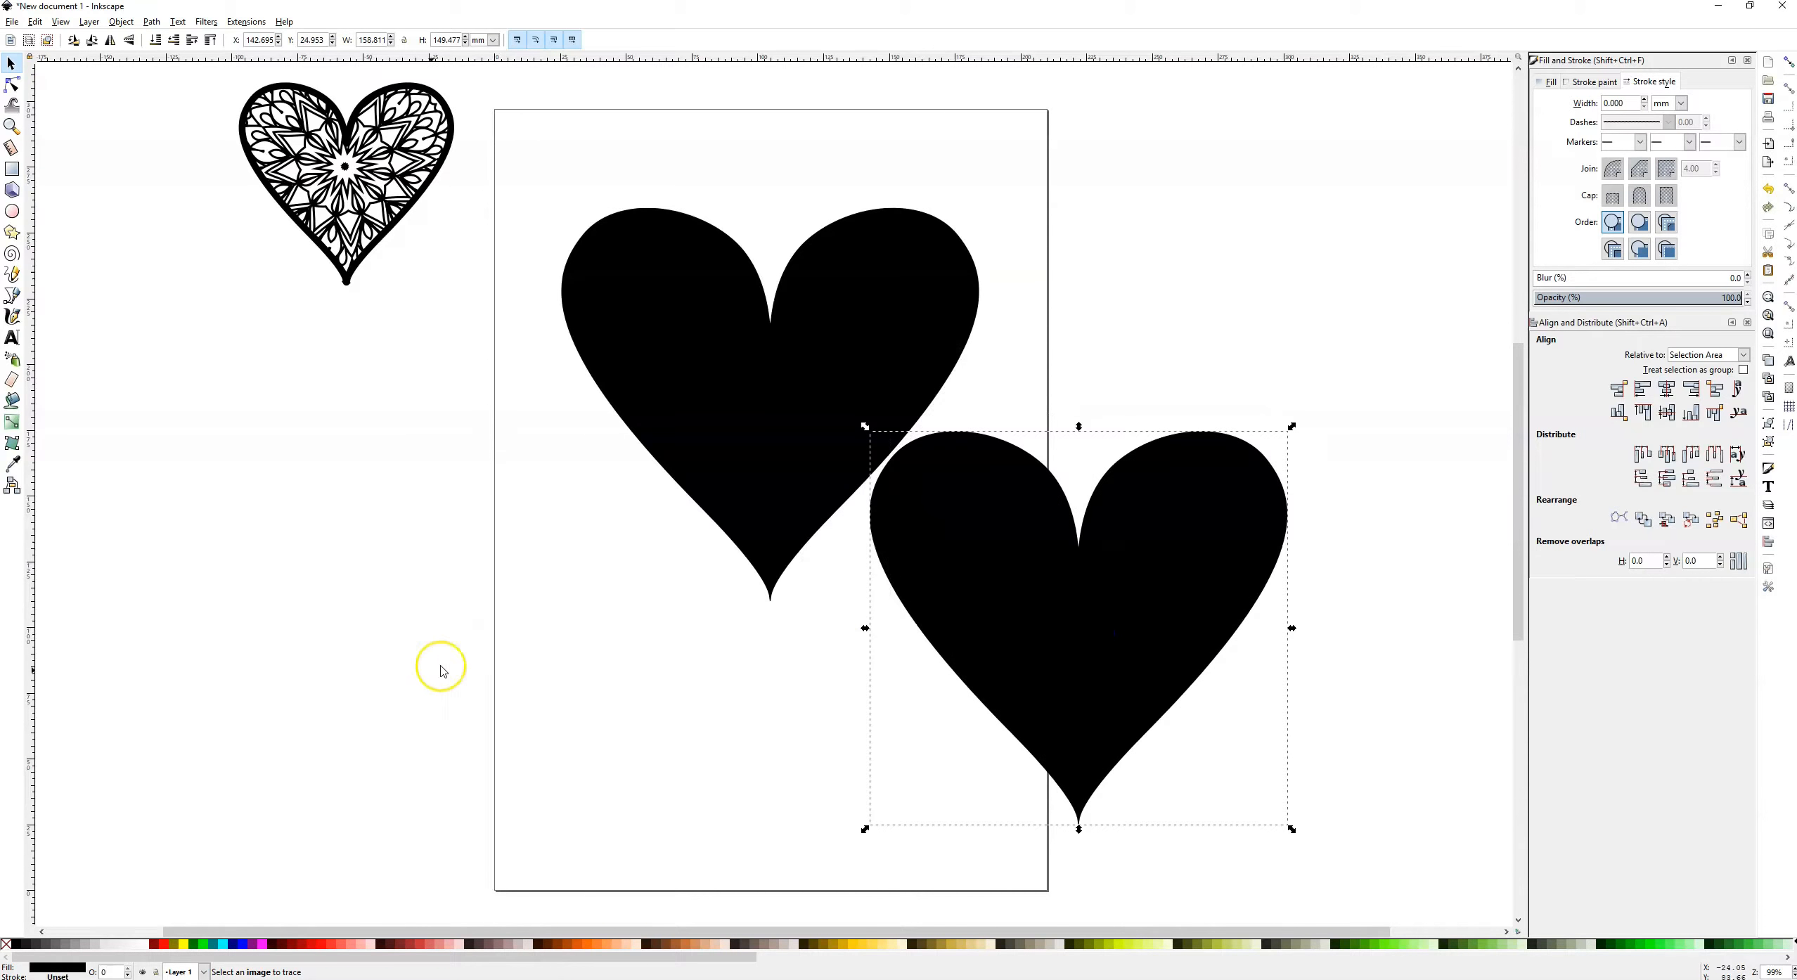
left_click(97, 946)
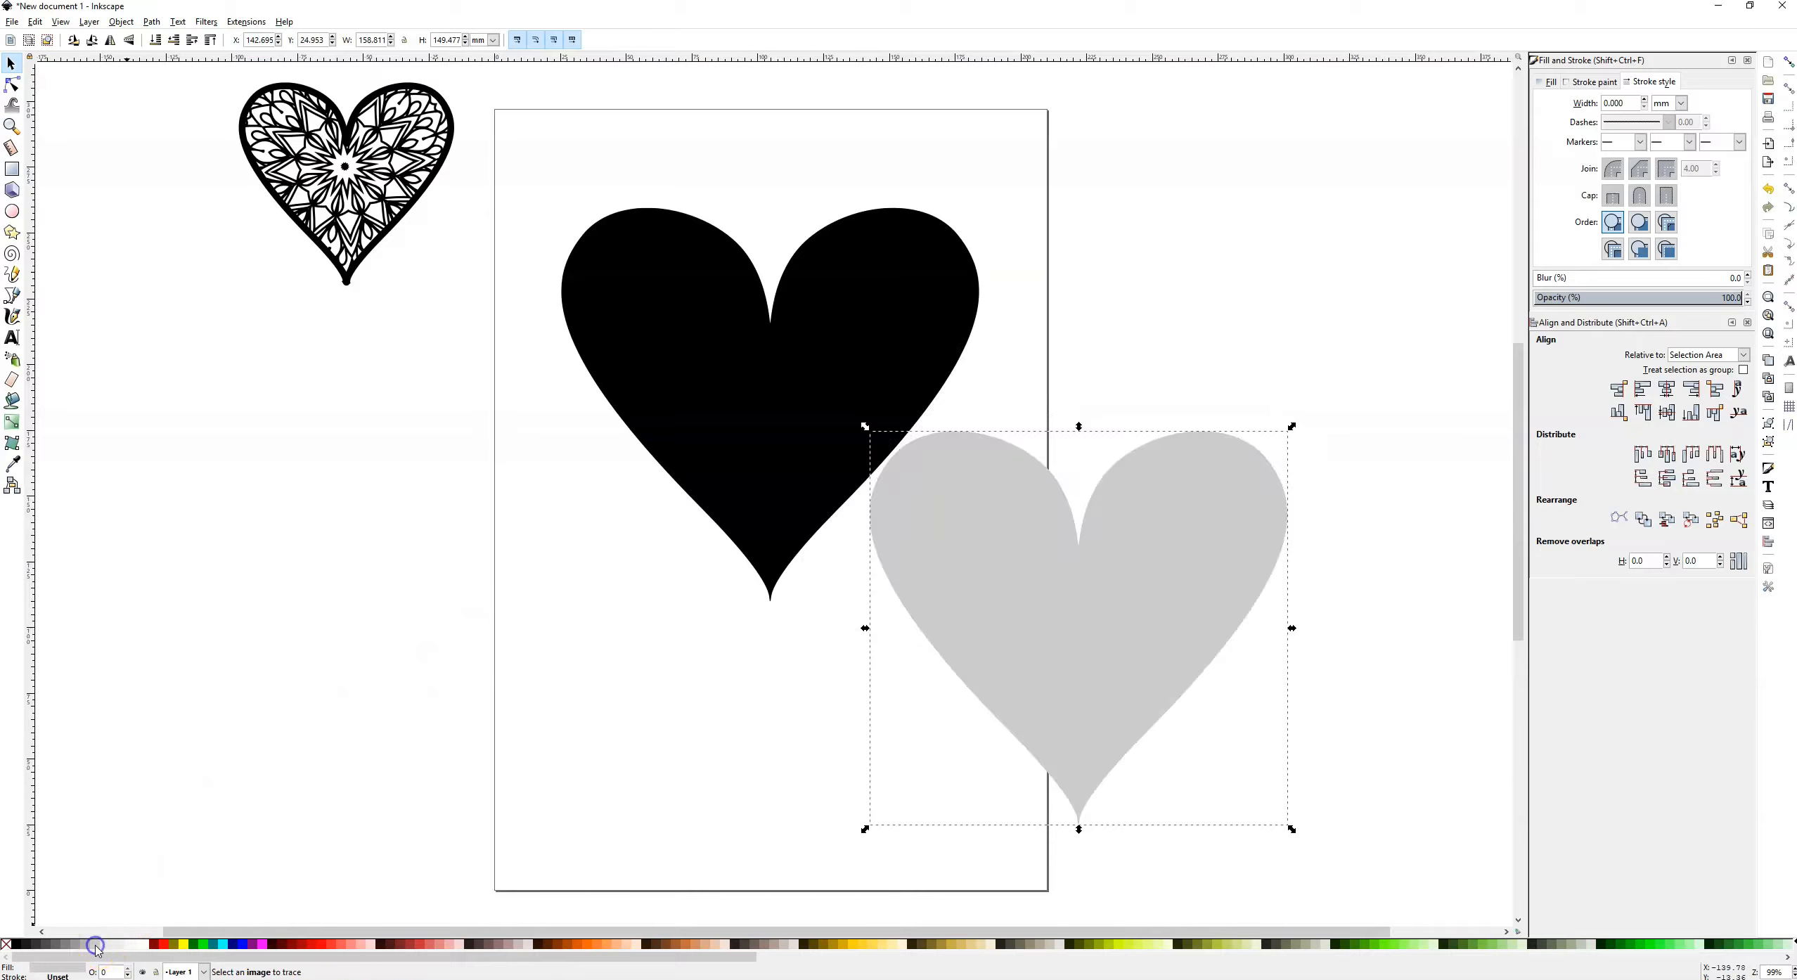
left_click_drag(1063, 672, 1151, 555)
- Remove the fill of the black heart on the page and give it a flat color stroke
left_click(821, 429)
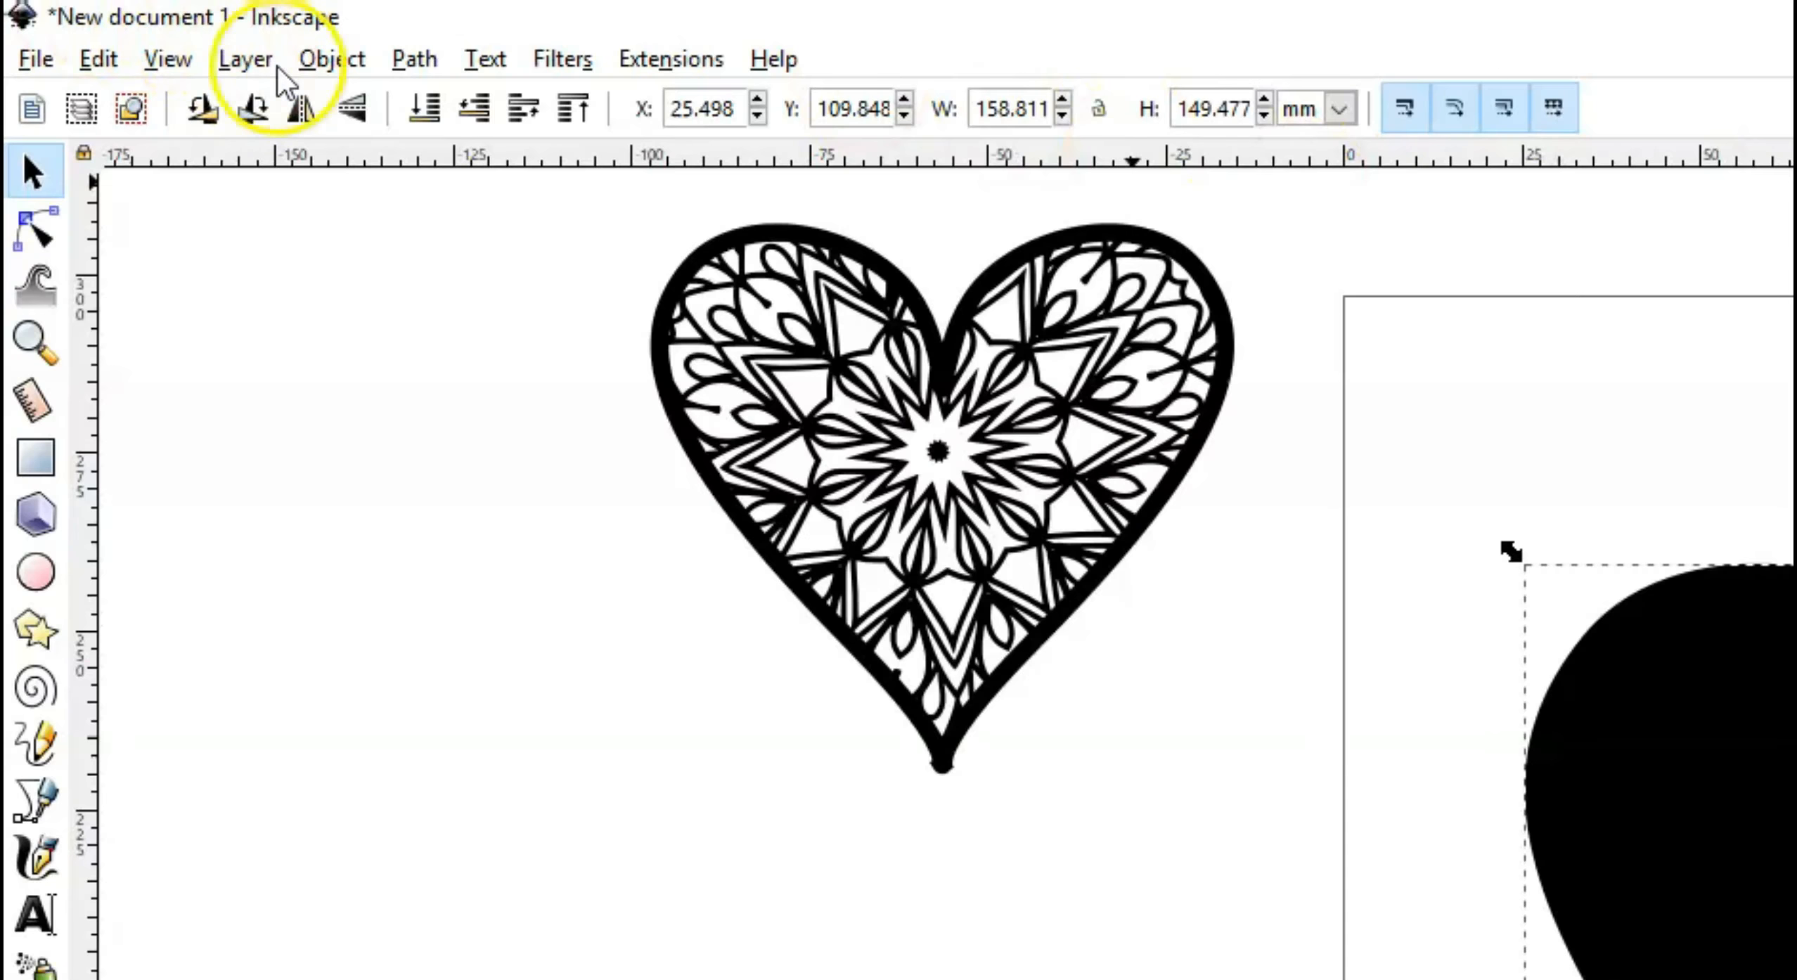
left_click(118, 23)
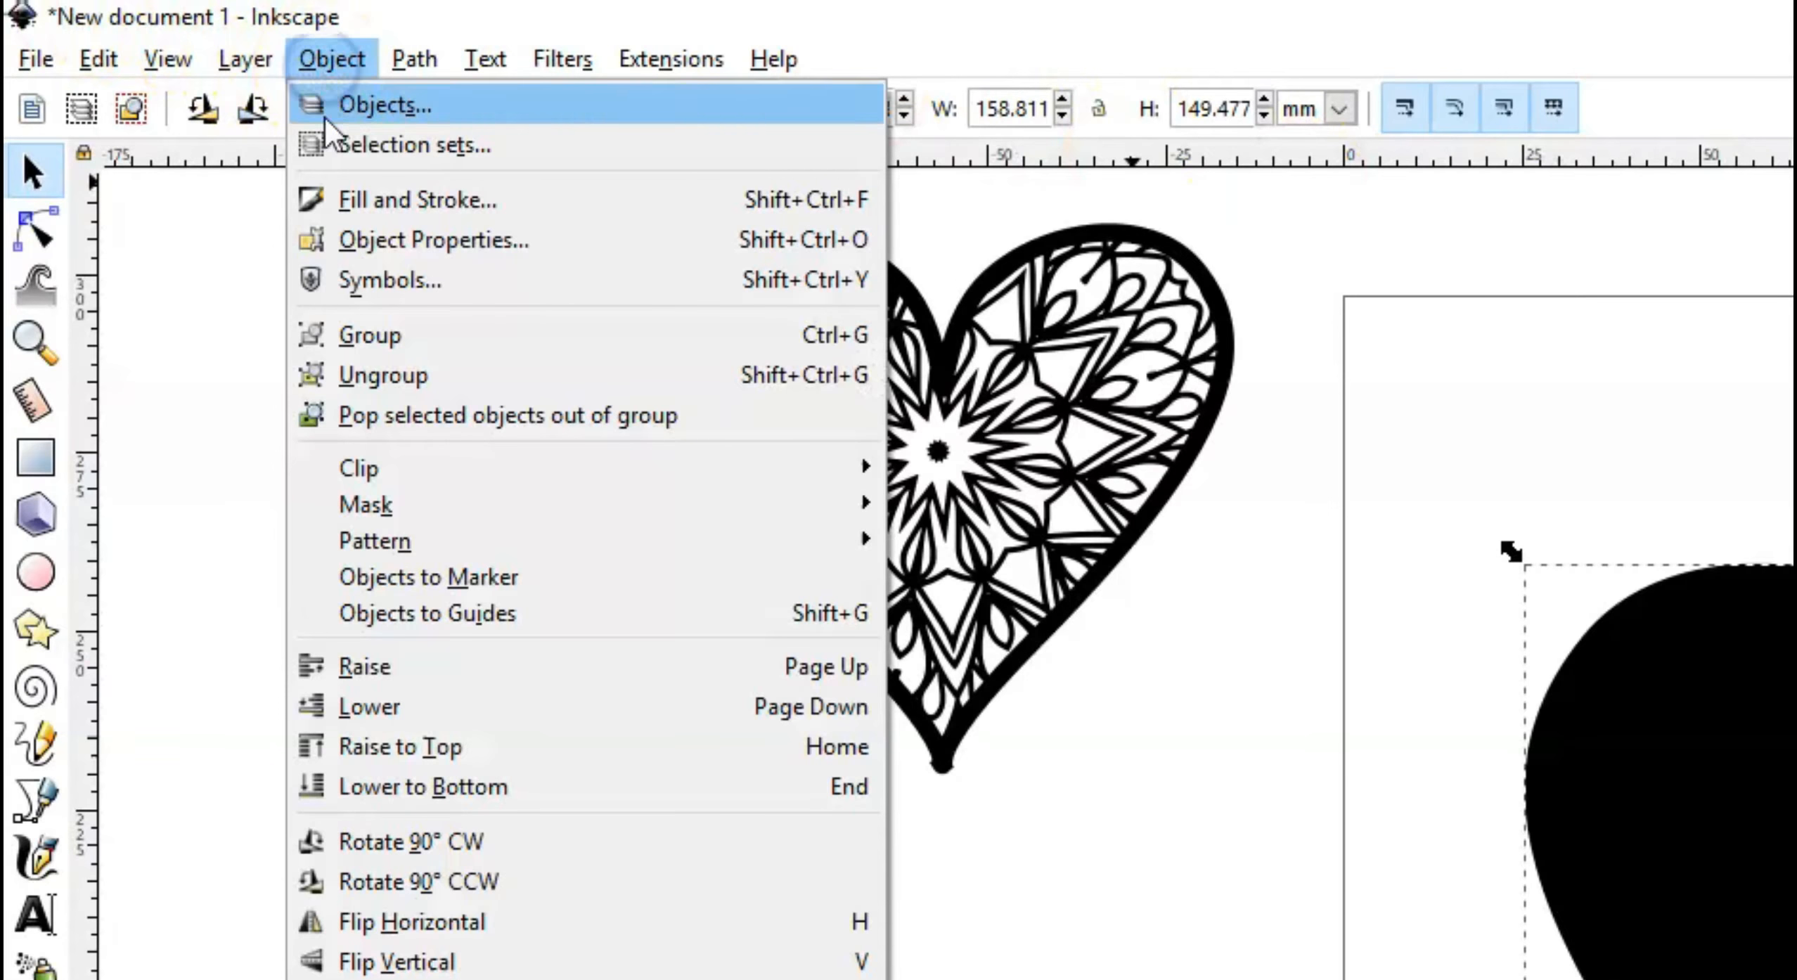
left_click(359, 68)
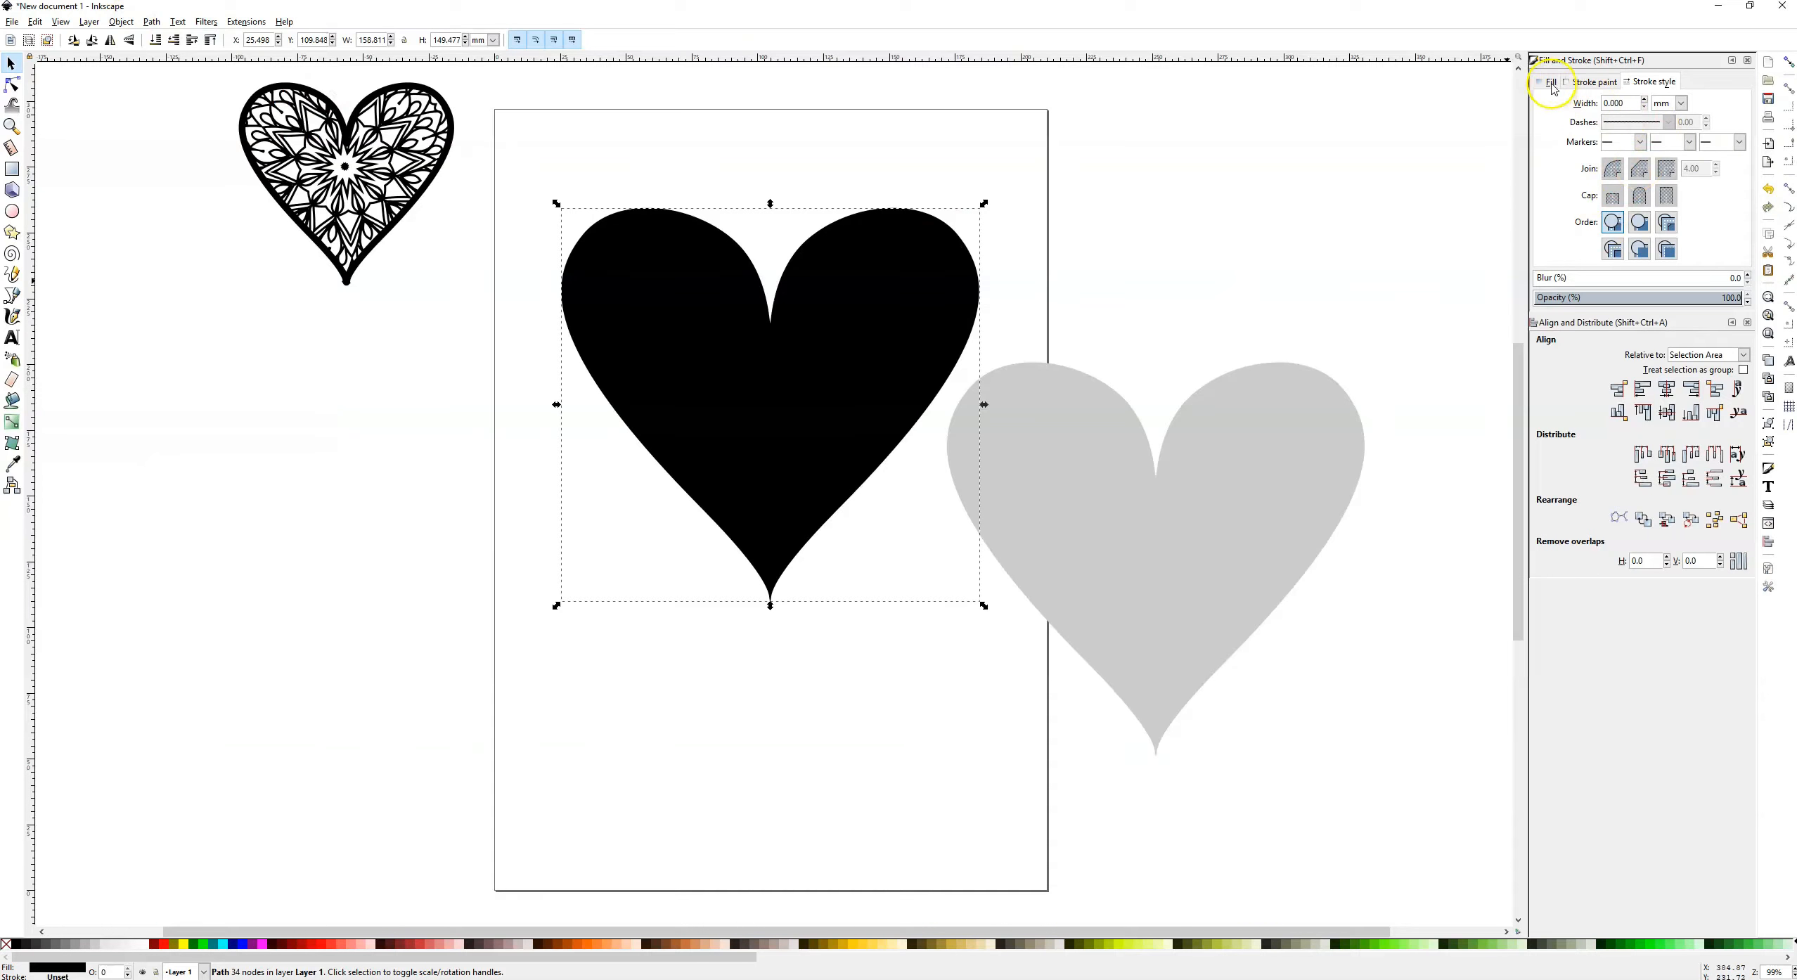
left_click(1551, 83)
left_click(1549, 106)
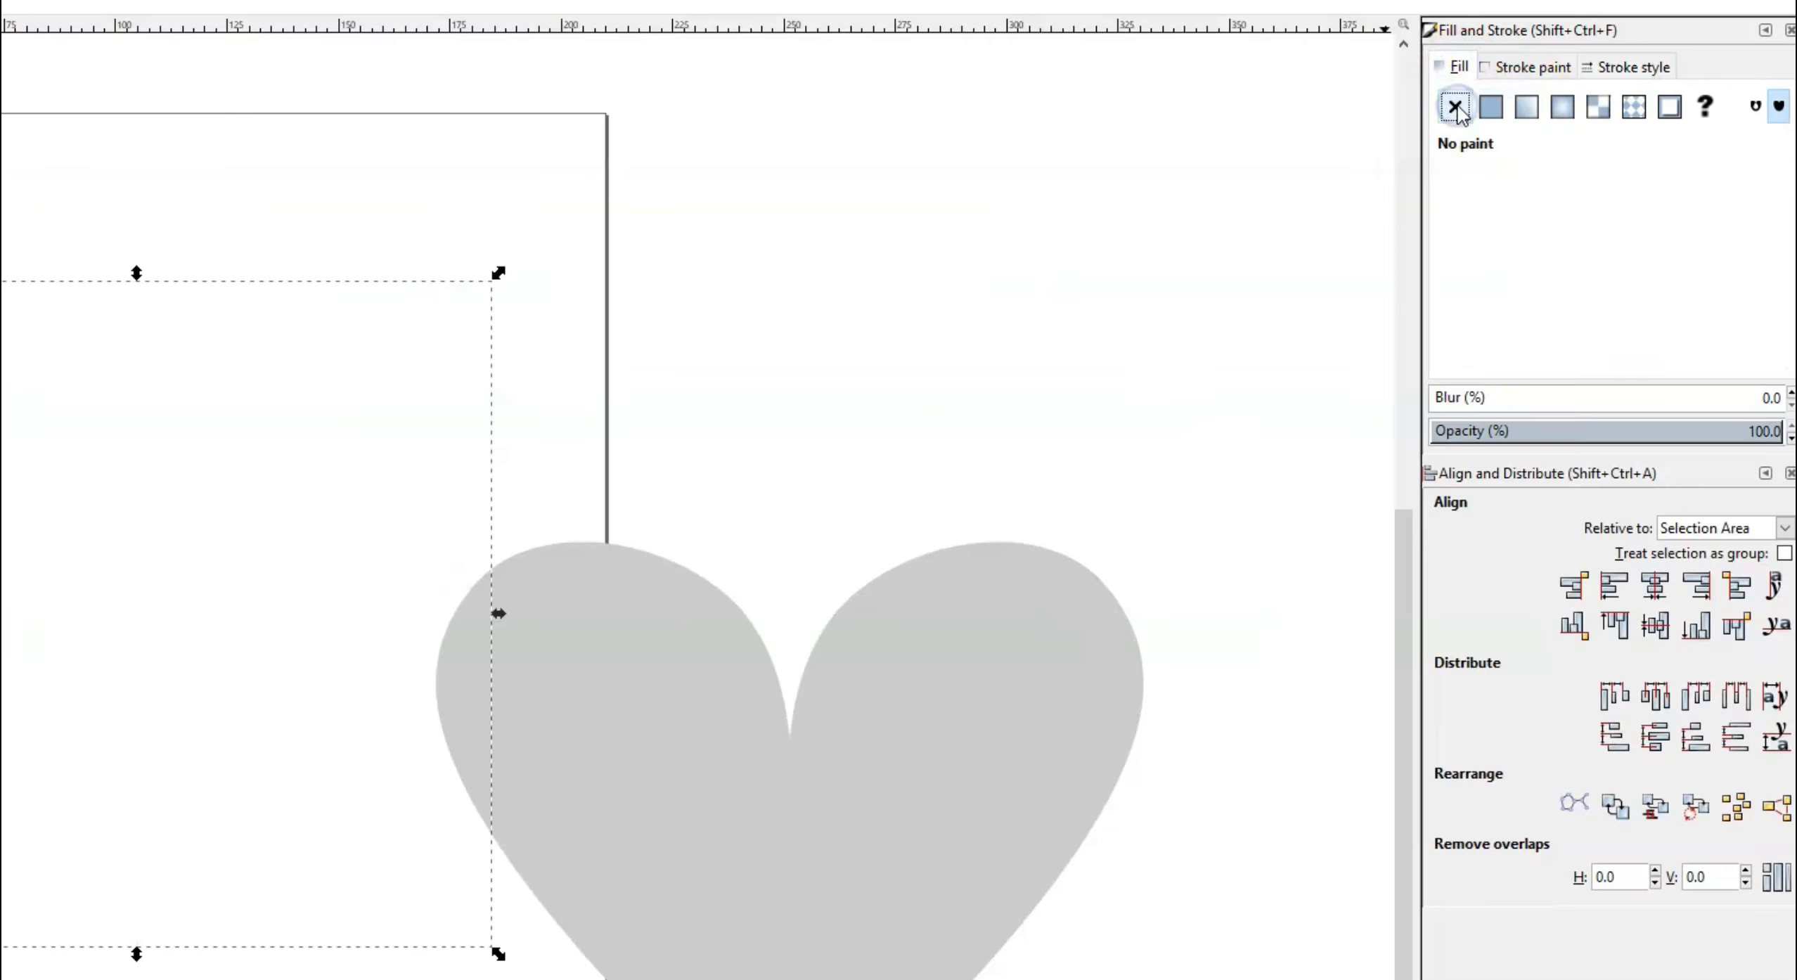
left_click(1593, 83)
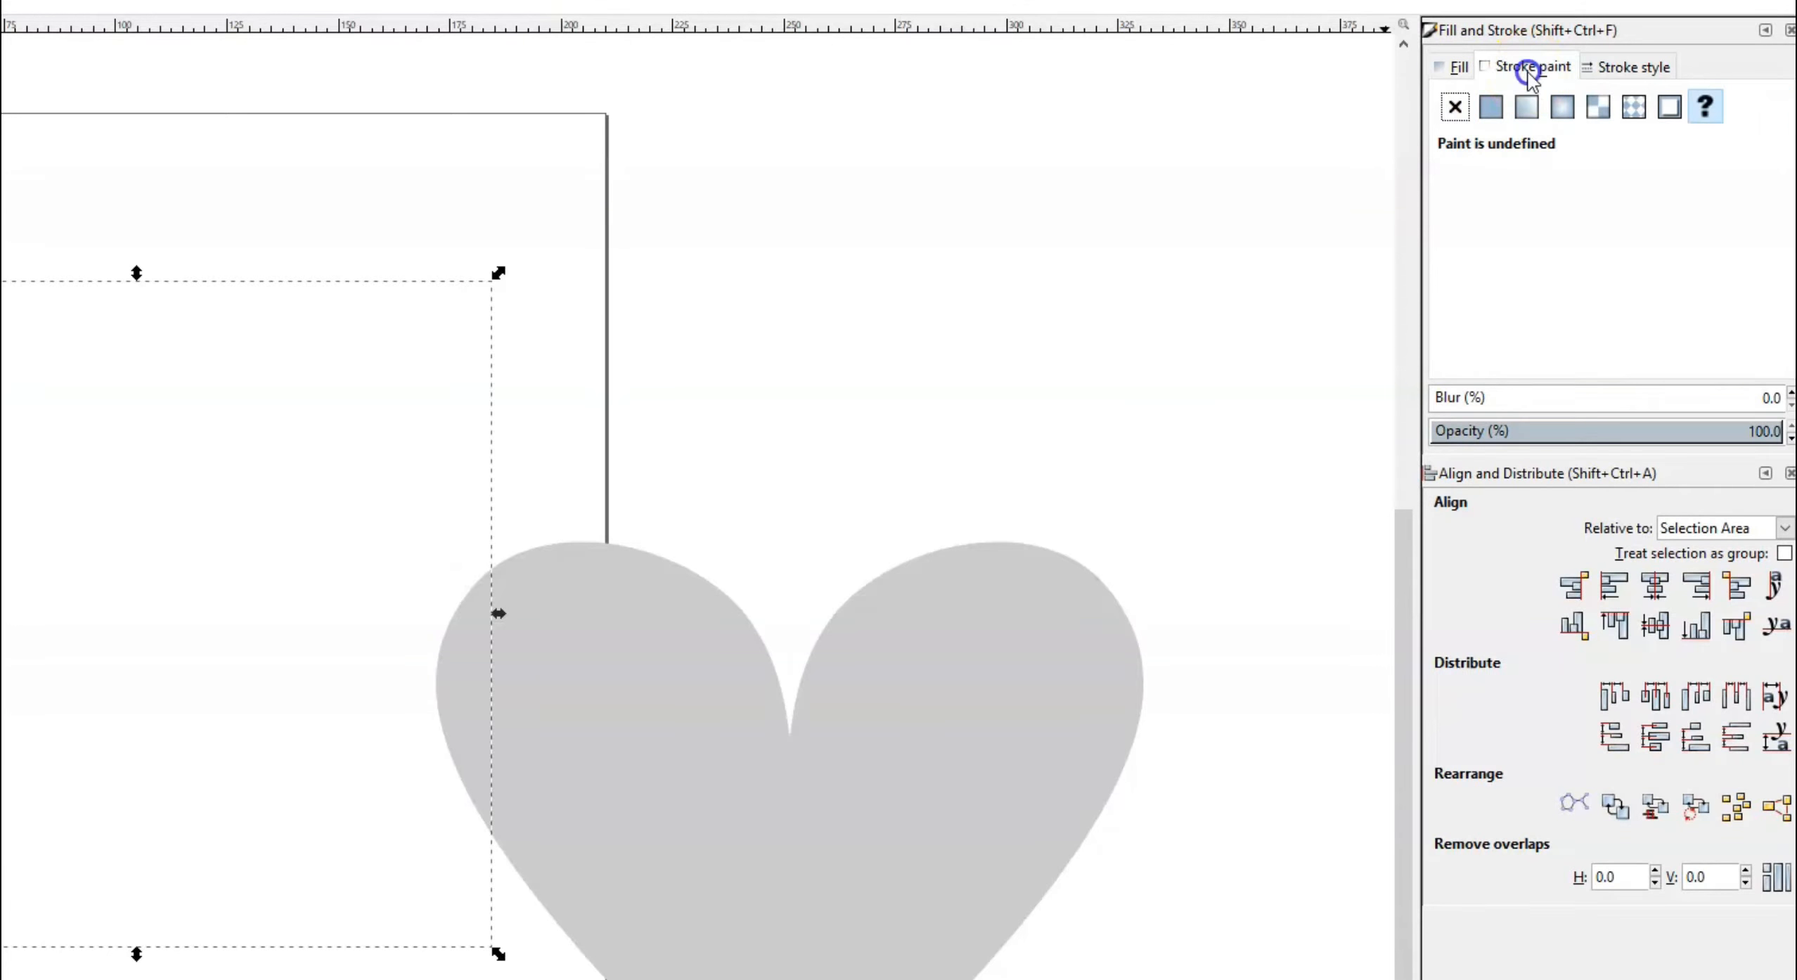
left_click(1491, 107)
- Set the heart outline's stroke width to 4.864 mm
left_click(1596, 68)
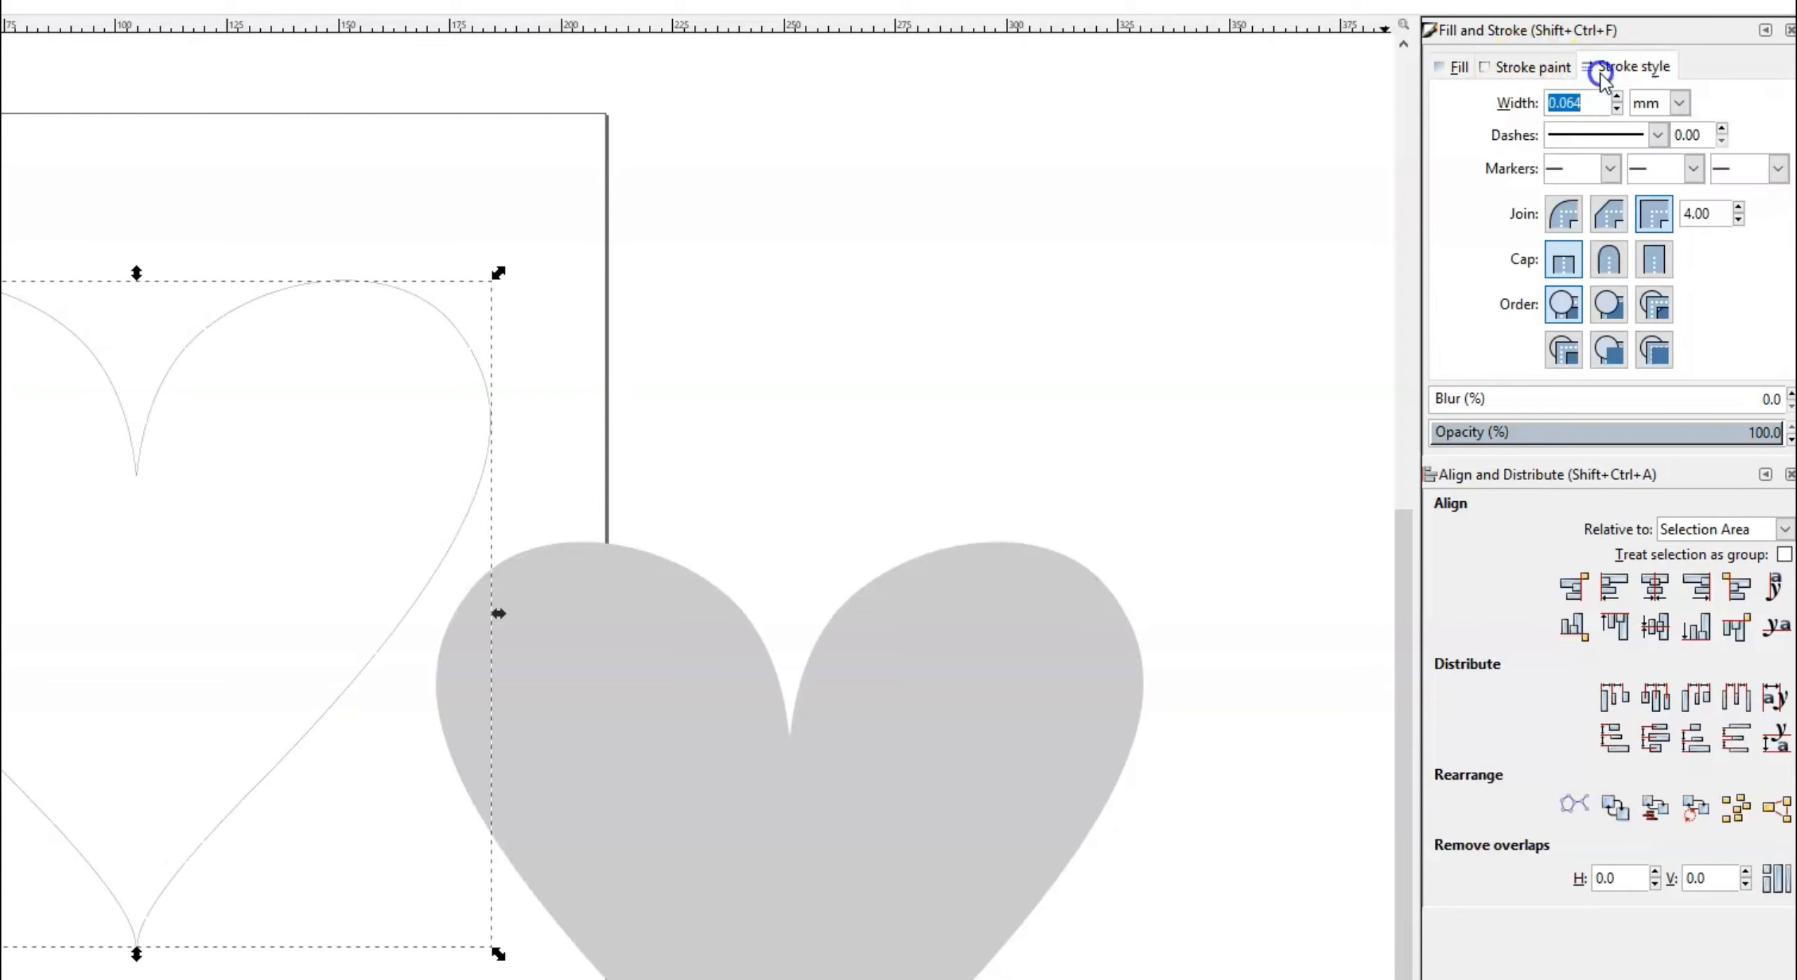
left_click(1618, 98)
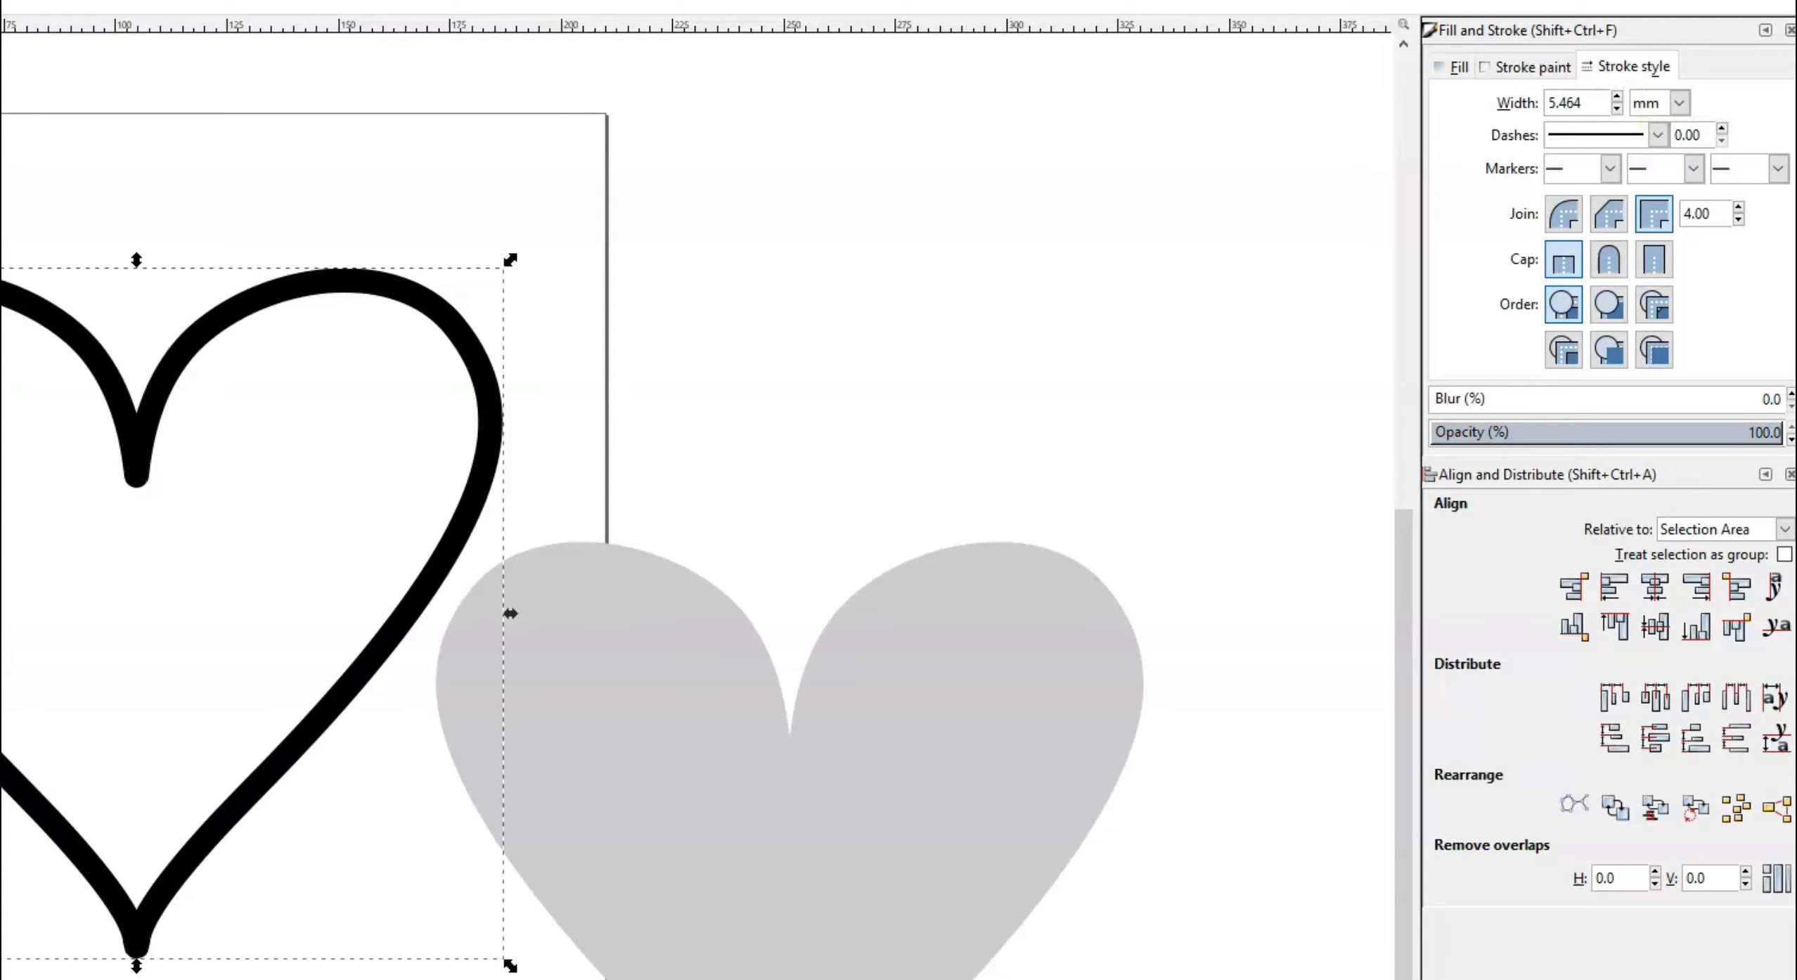
left_click(1617, 110)
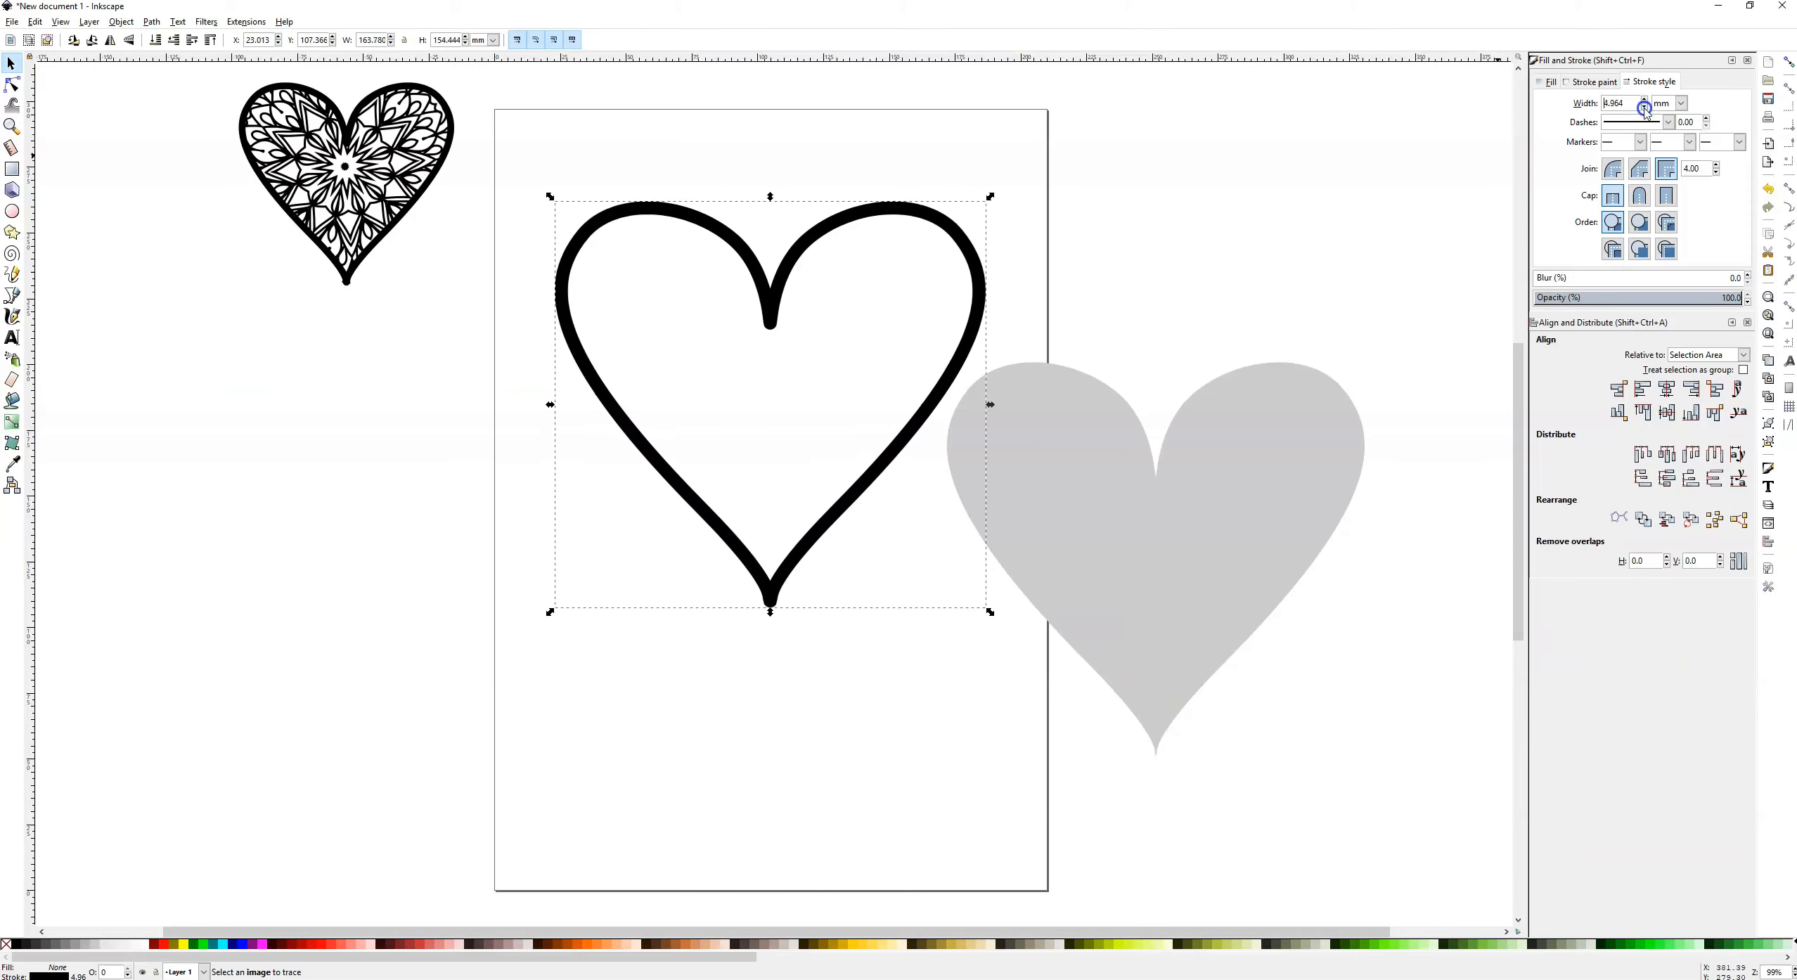
left_click(830, 171)
left_click(728, 234)
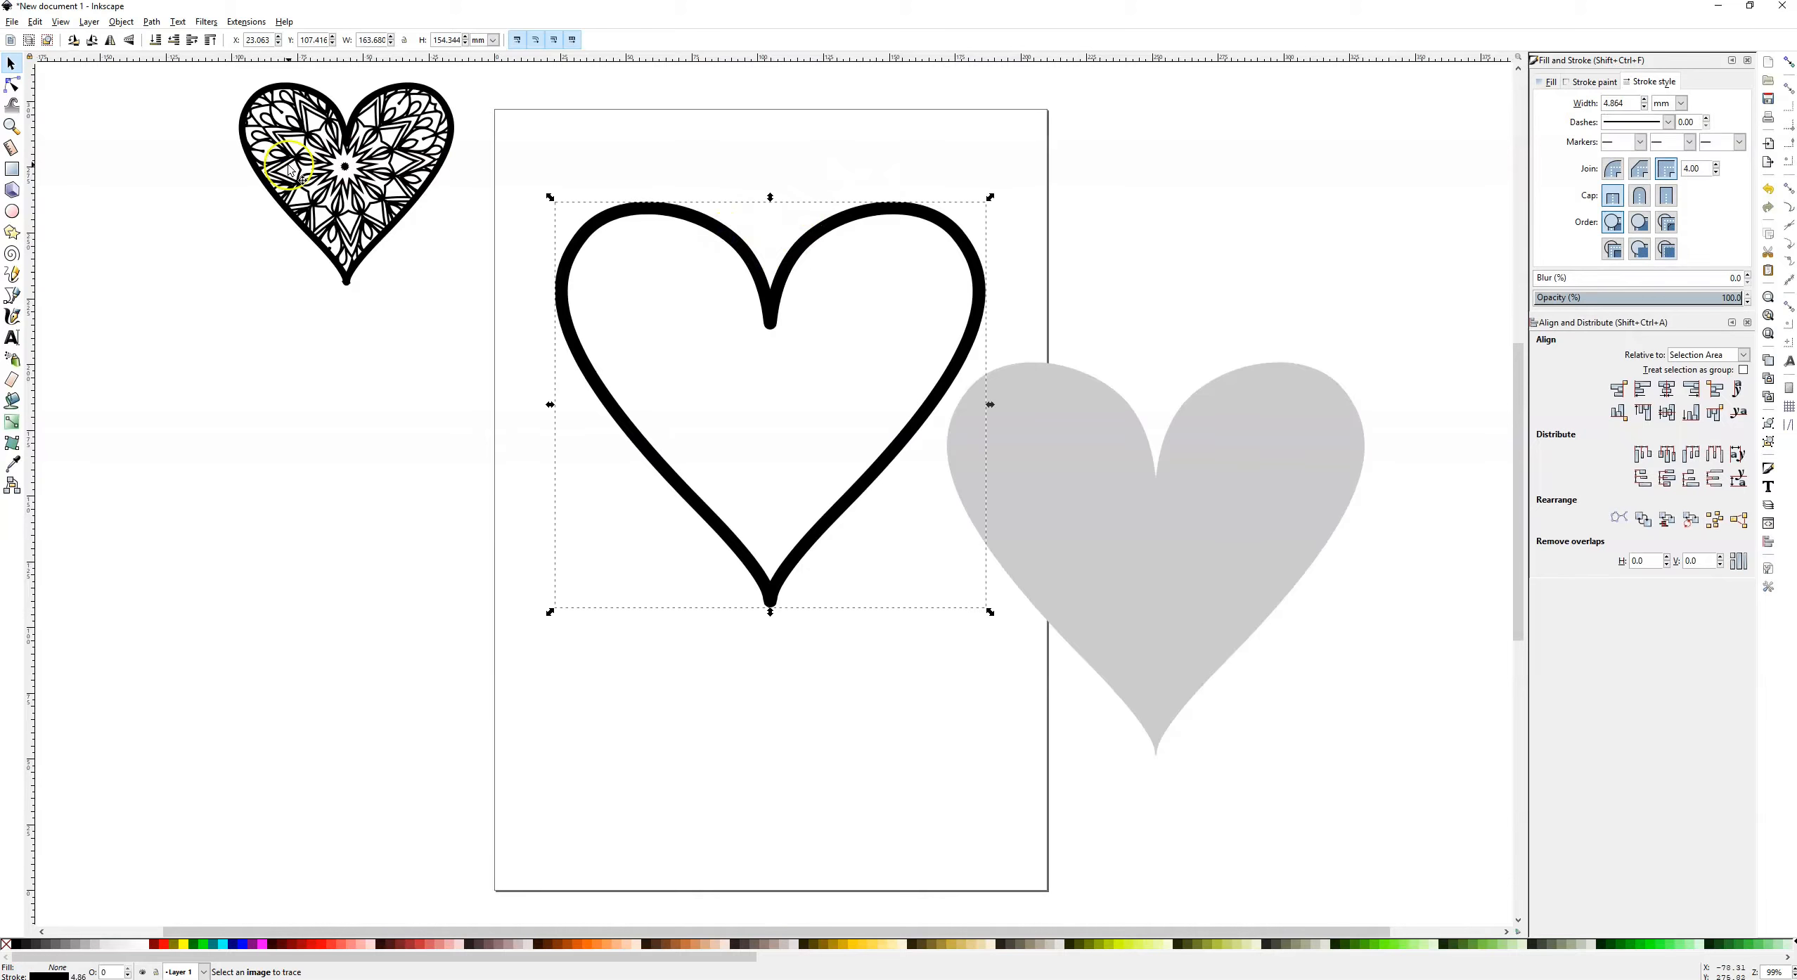
- Inspect the stroked heart in Outline display mode and return to the Normal display mode
left_click(61, 21)
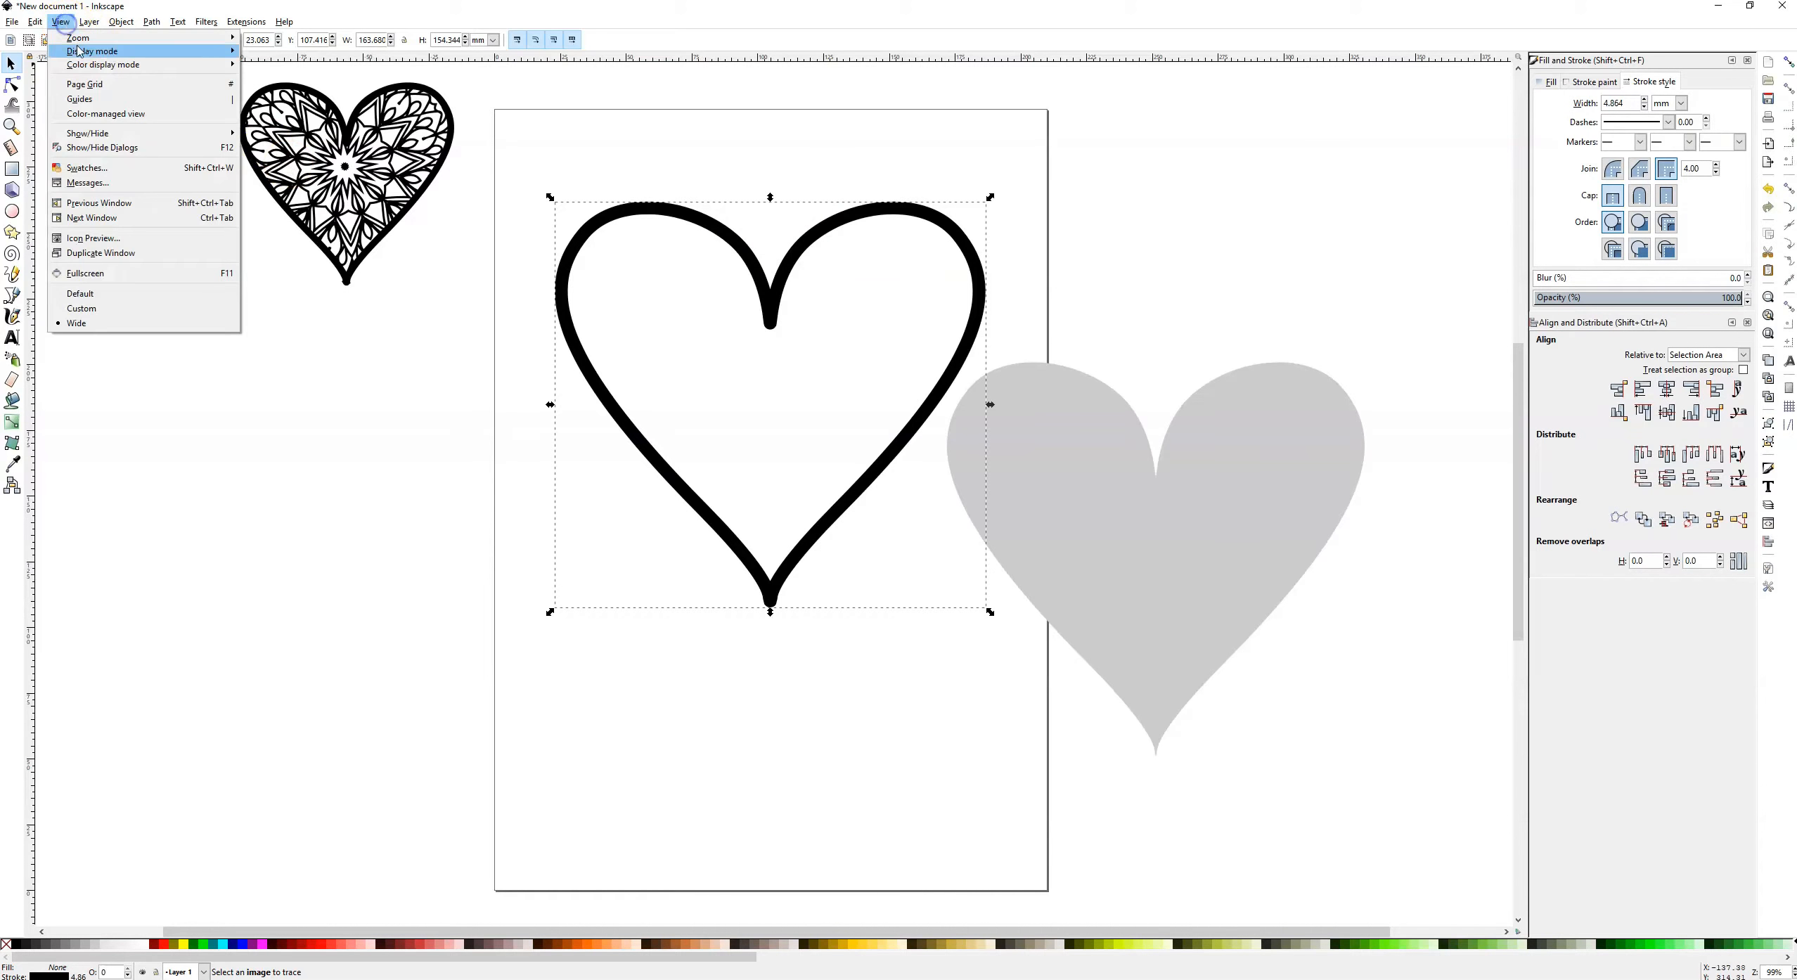
mouse_move(194, 53)
left_click(281, 96)
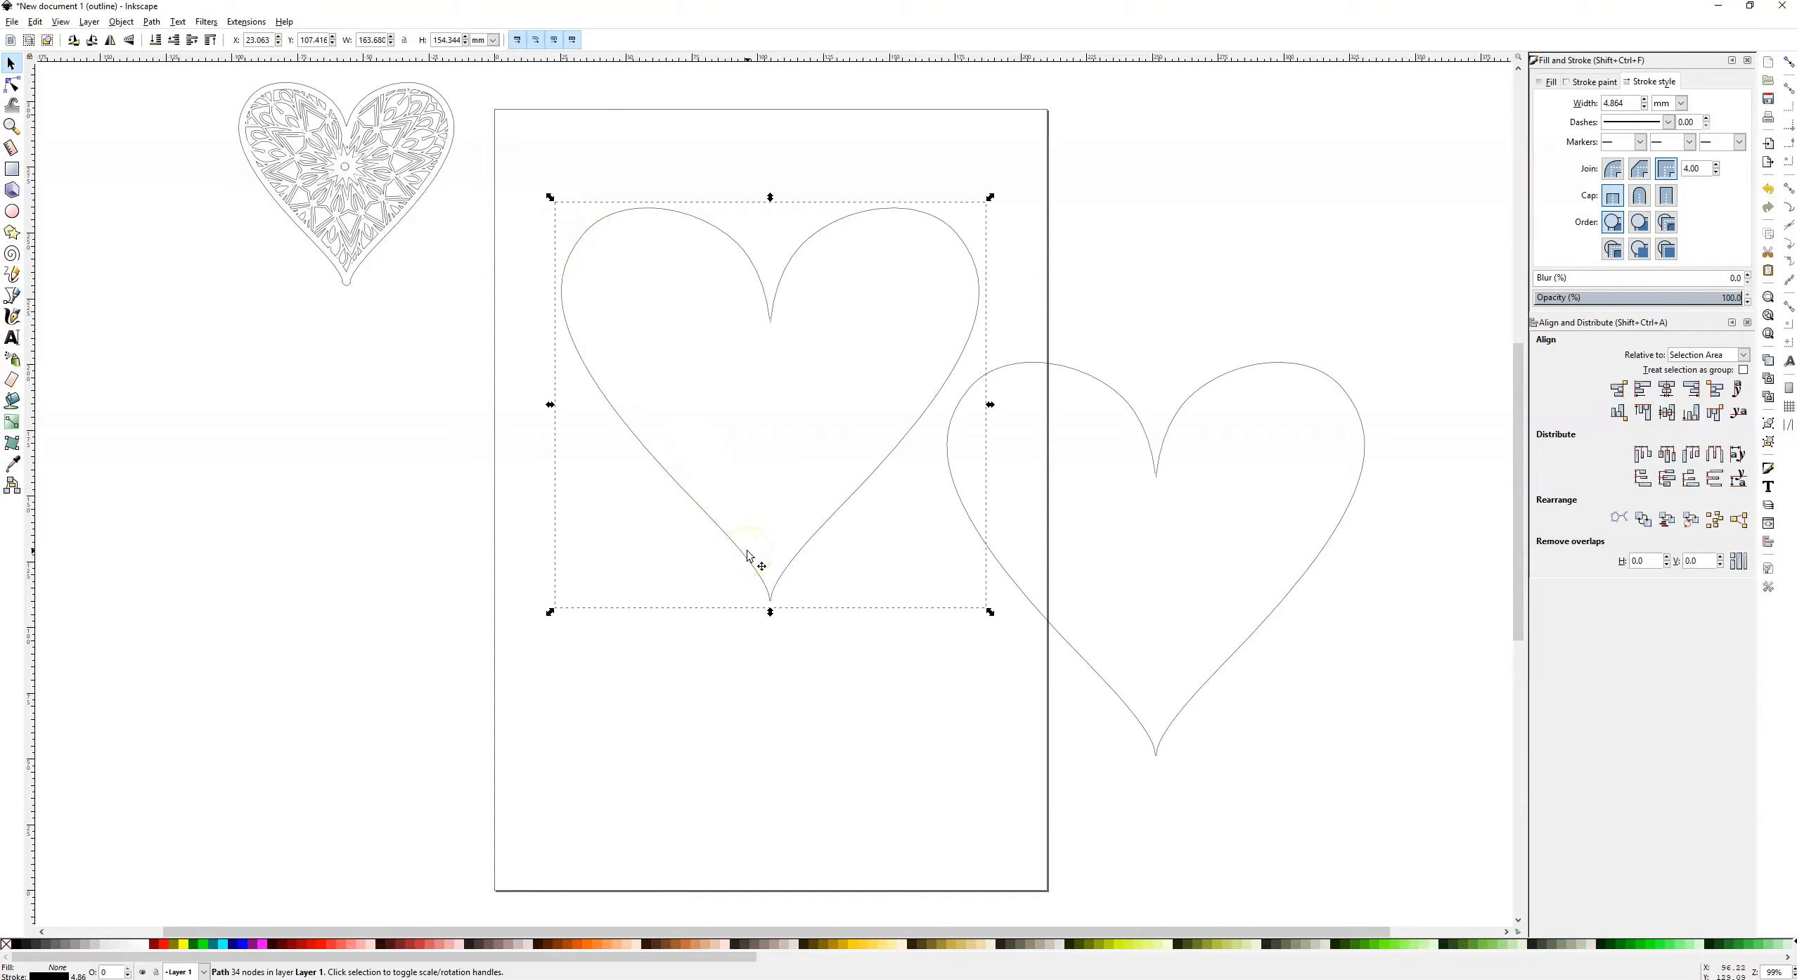
left_click(56, 24)
mouse_move(211, 52)
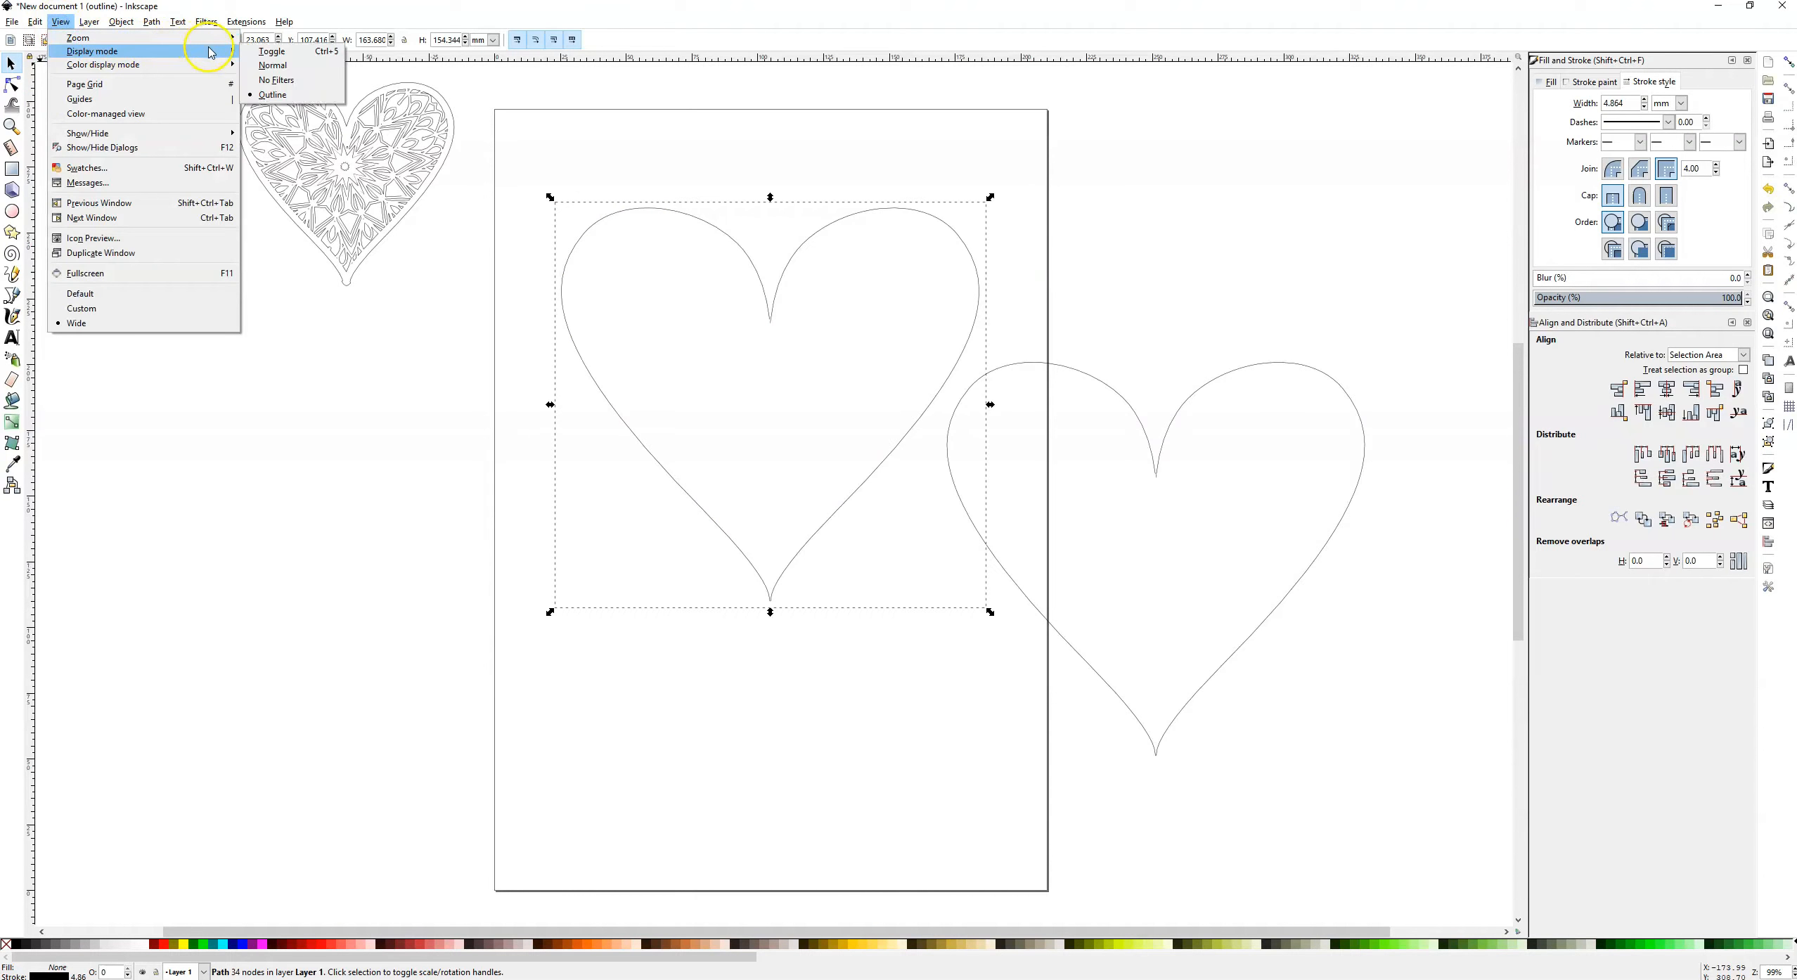
left_click(274, 65)
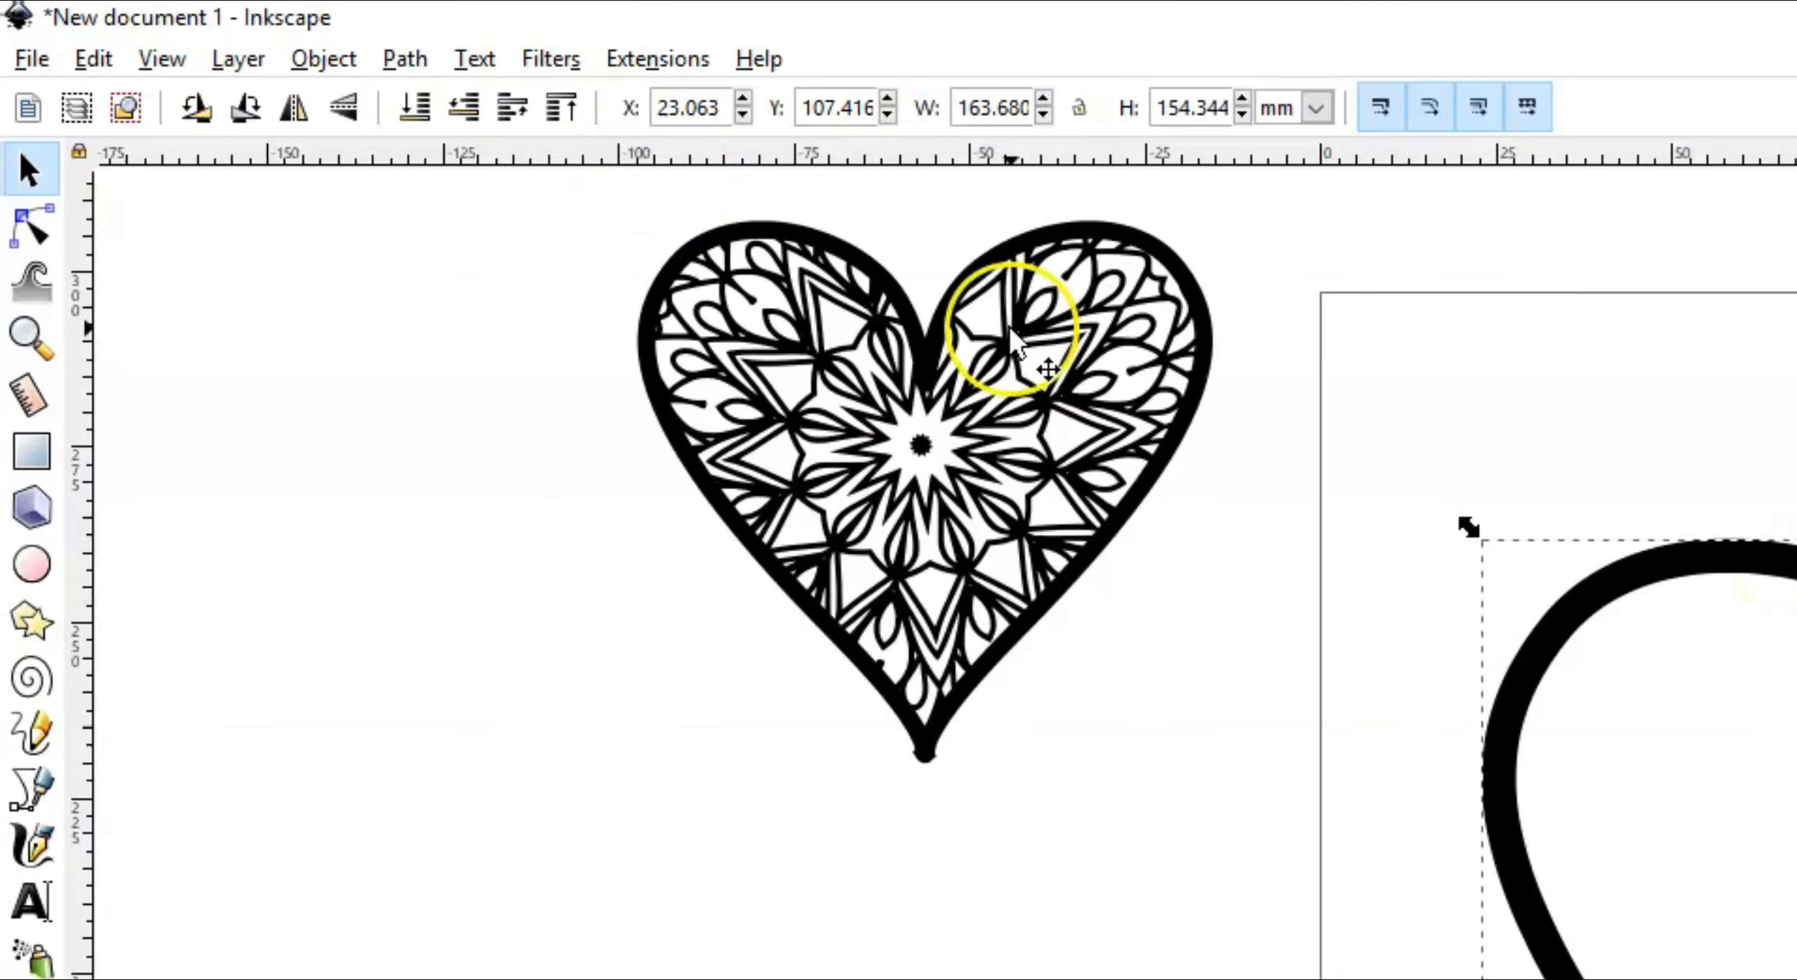
- Convert the heart's stroke to a path and switch to Outline display mode to check its double contour
left_click(151, 23)
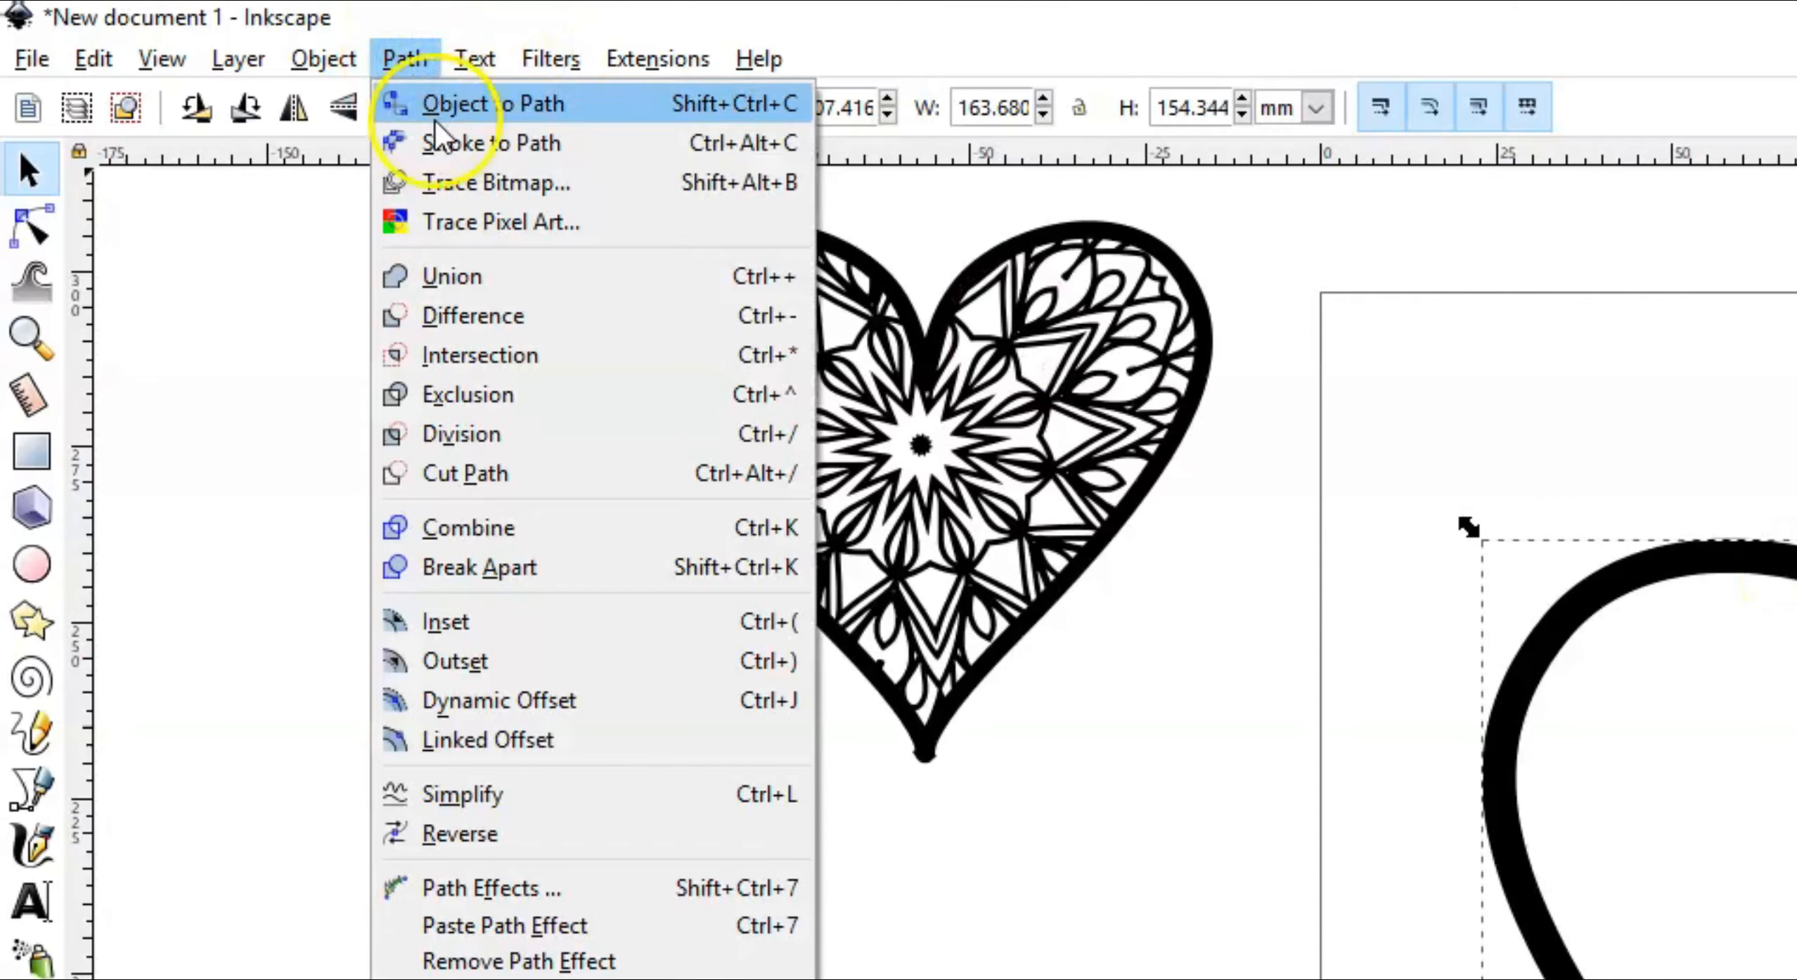
left_click(444, 140)
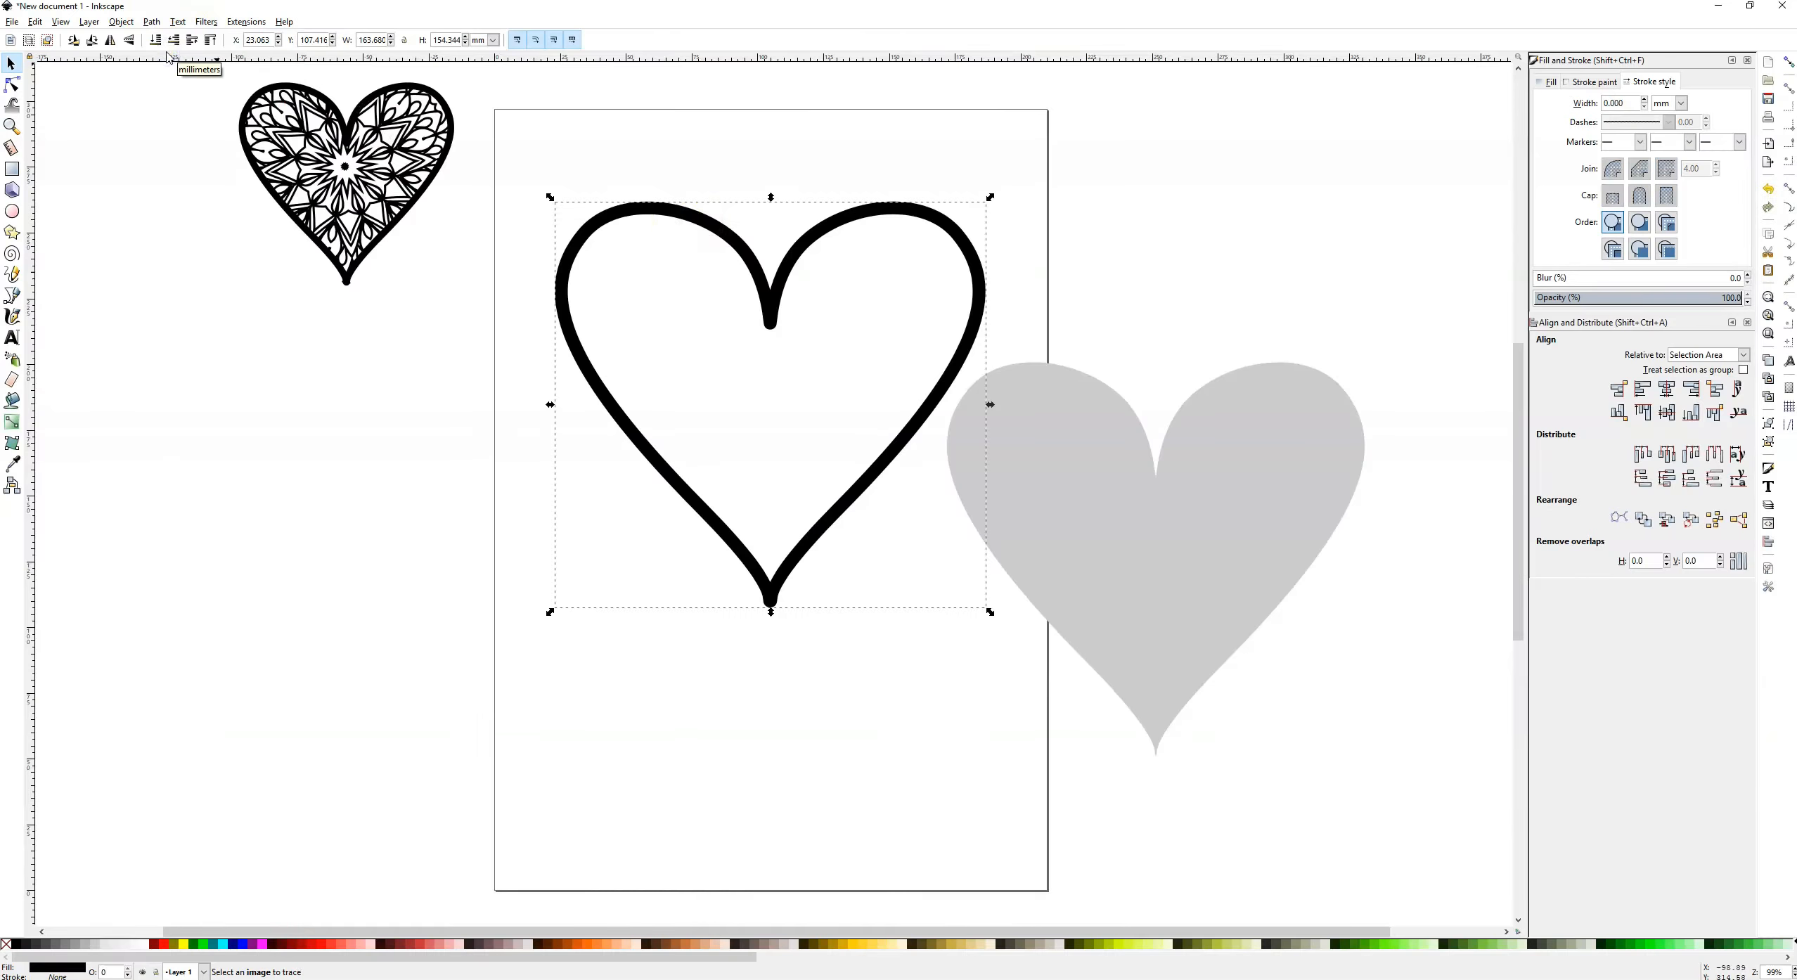
left_click(60, 22)
mouse_move(211, 51)
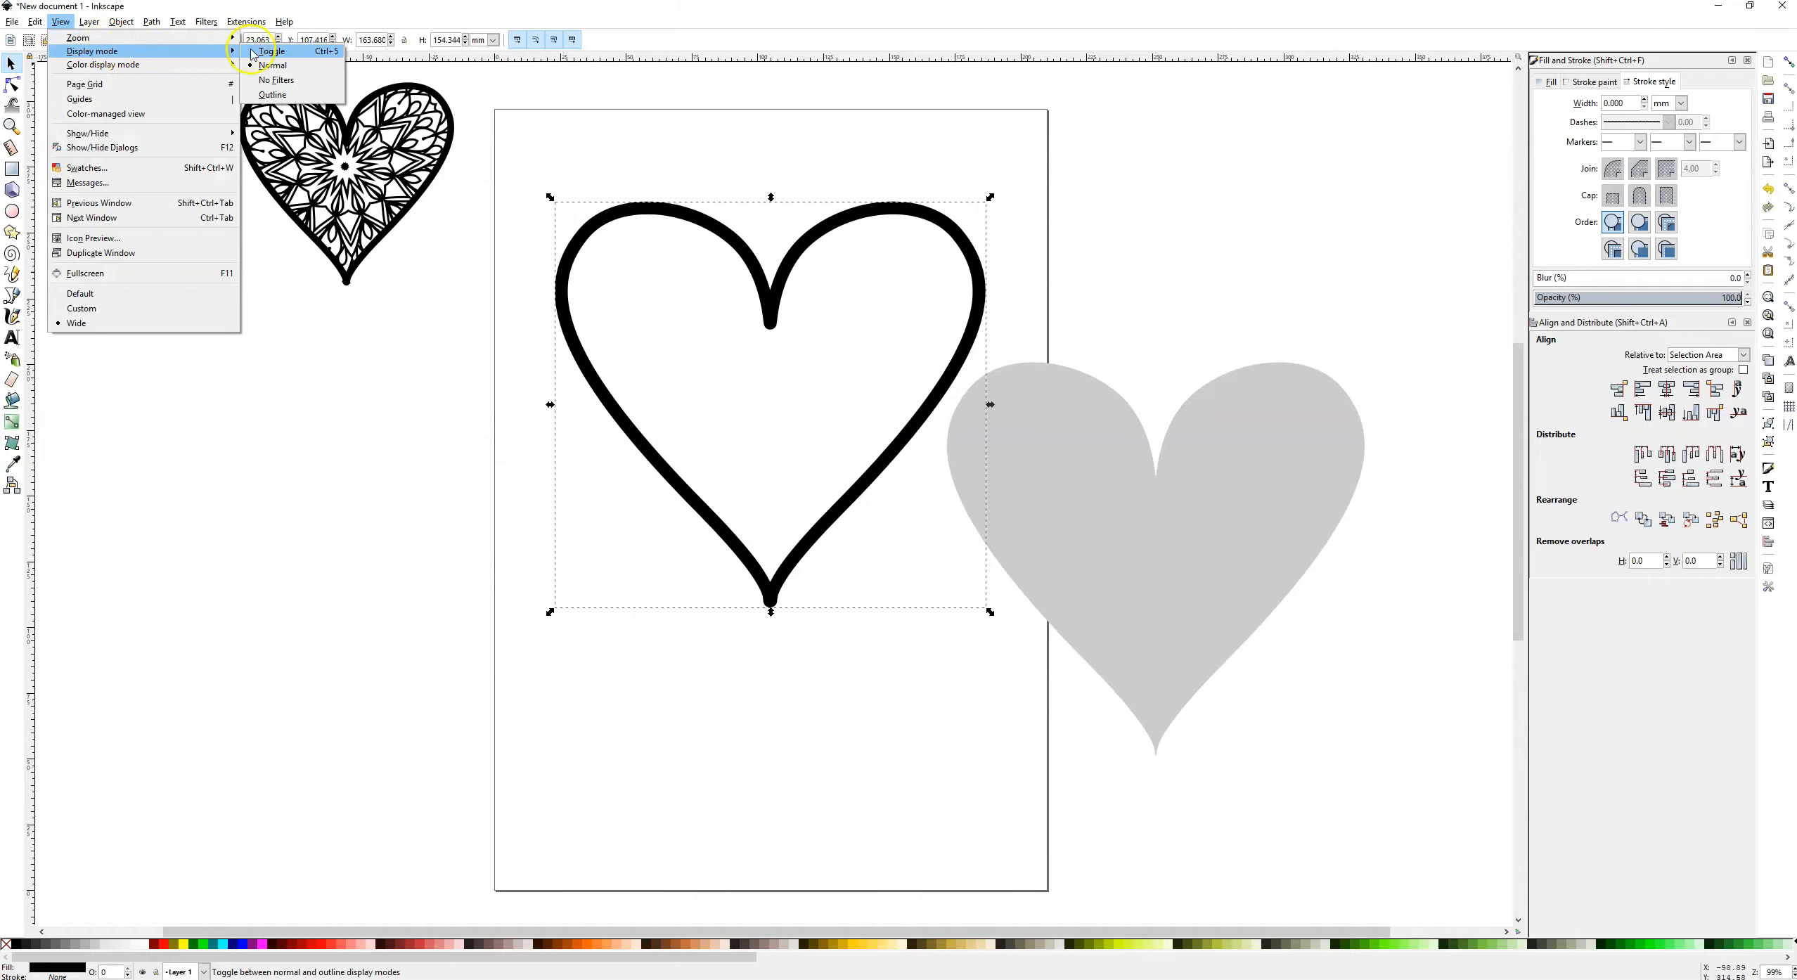
left_click(272, 95)
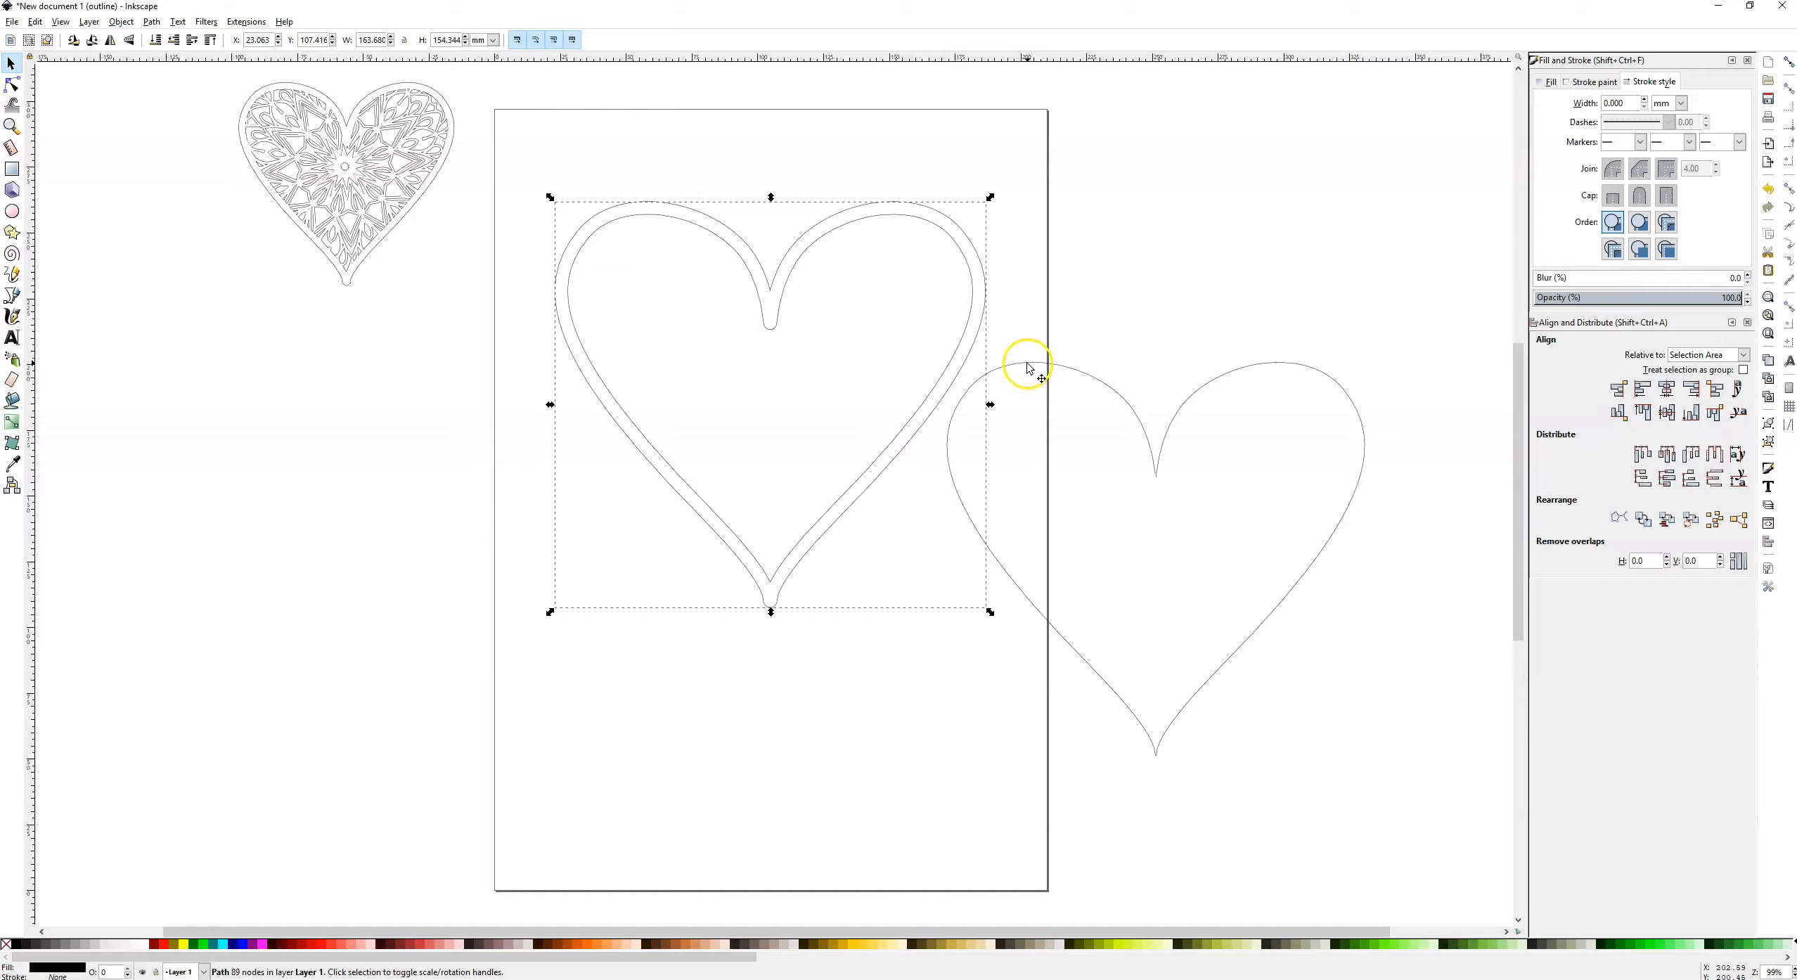
- Return to the Normal display mode and move the grey heart onto the black heart frame
left_click(61, 23)
mouse_move(109, 52)
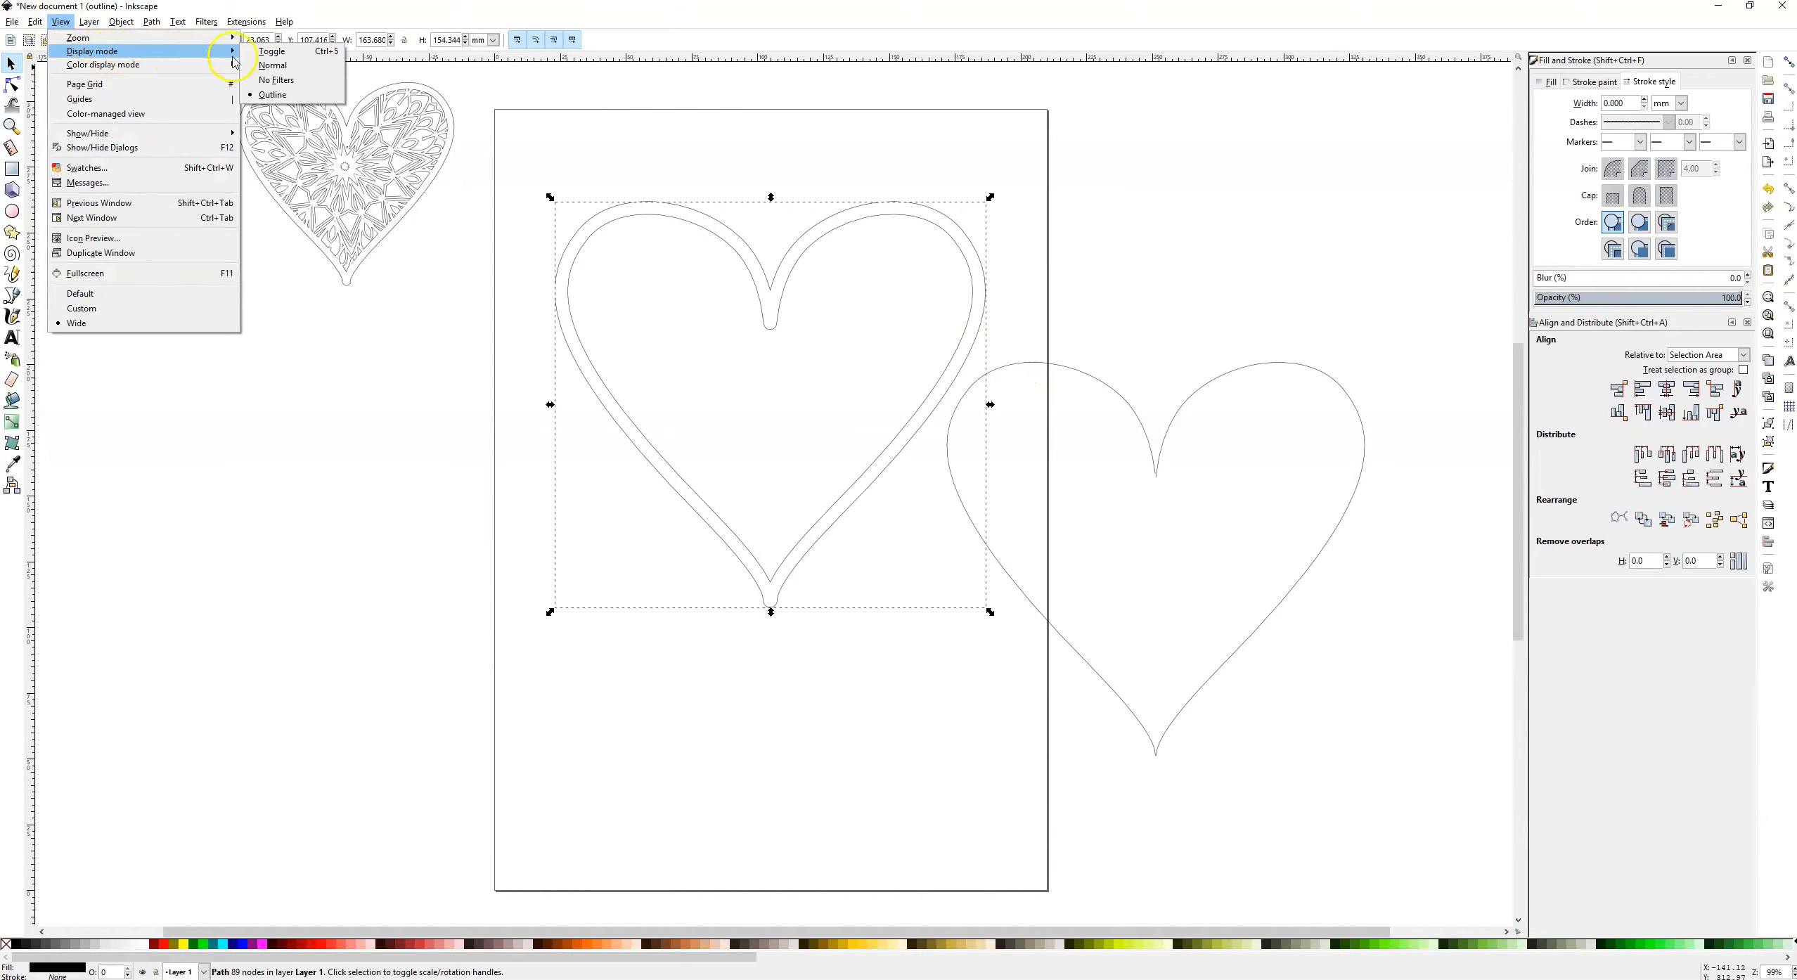
left_click(282, 72)
left_click_drag(1161, 585, 770, 418)
- Center the grey heart and the black frame on each other both horizontally and vertically
left_click_drag(516, 161, 1156, 735)
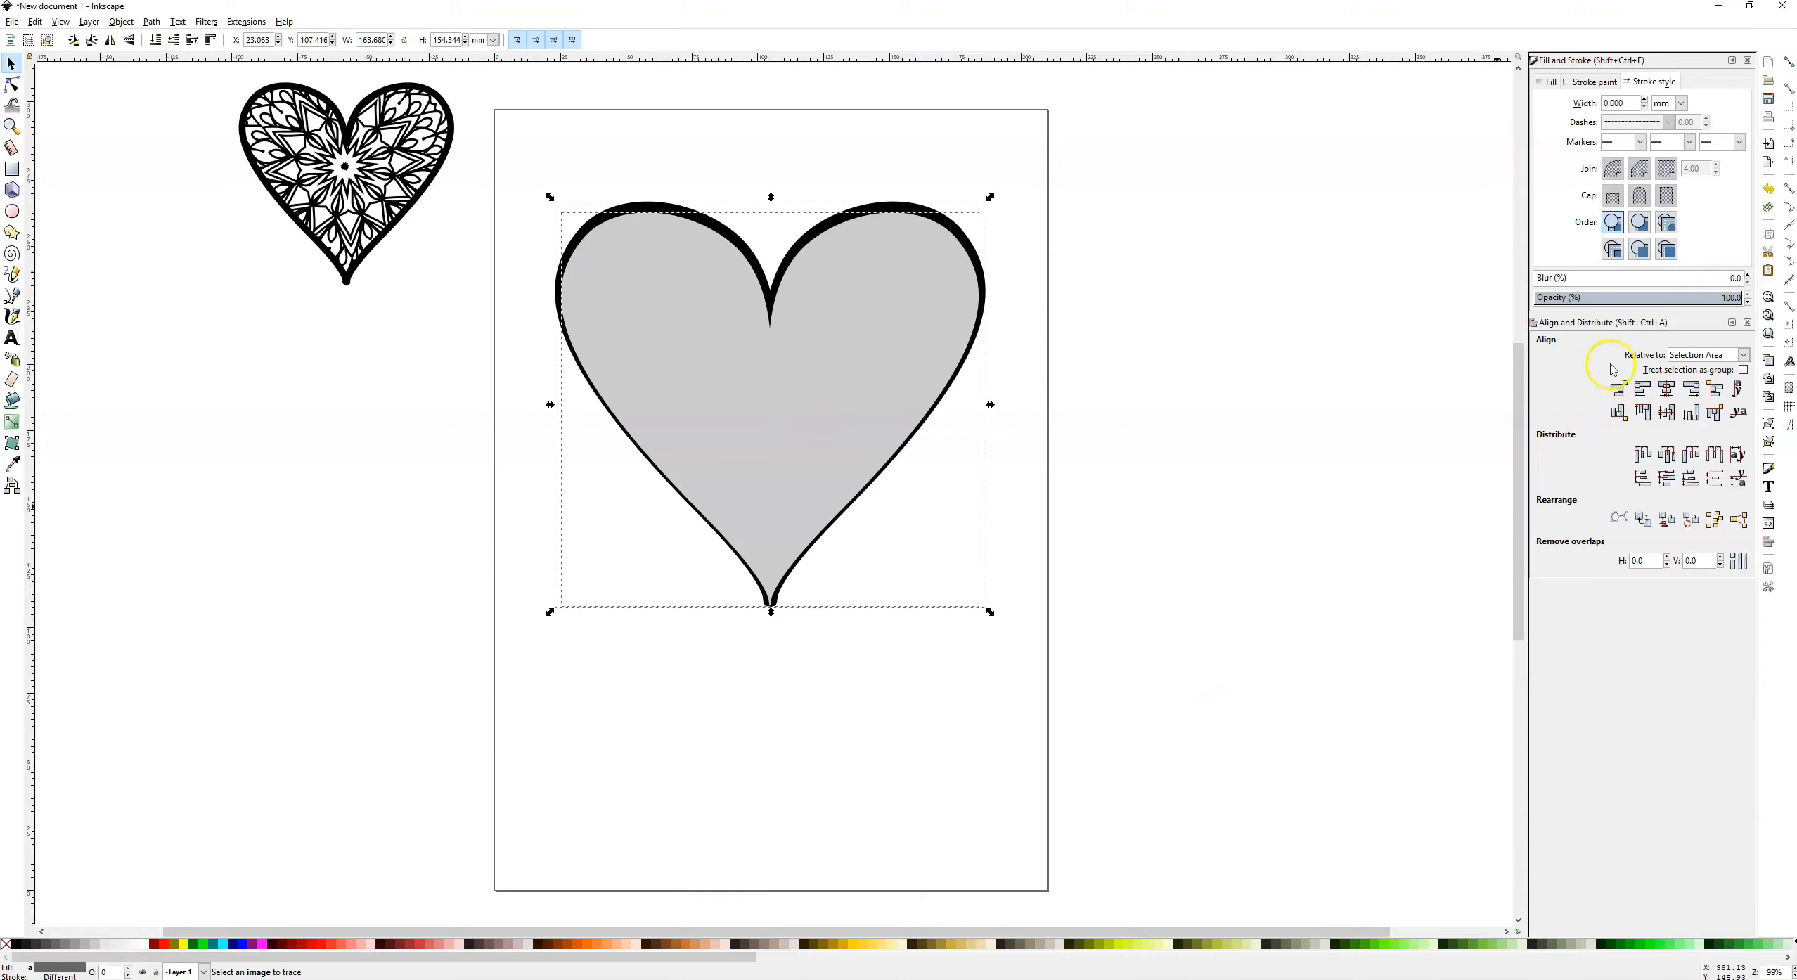
left_click(121, 21)
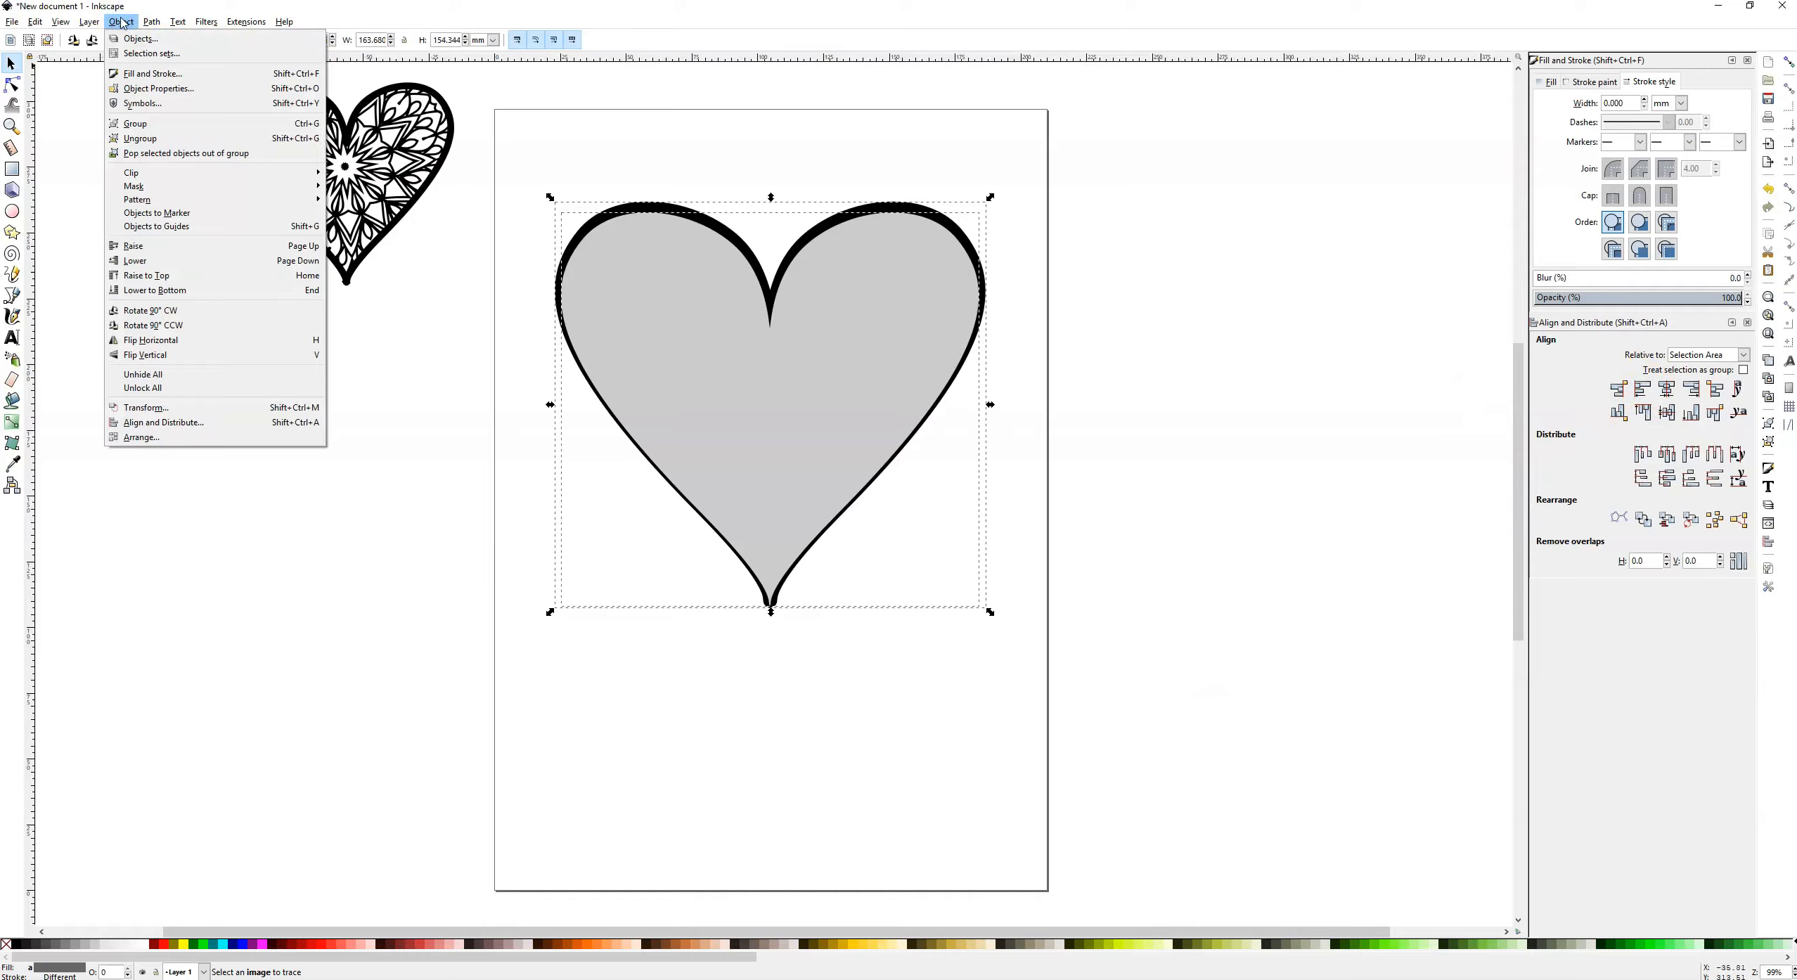
left_click(117, 22)
left_click(116, 22)
left_click(116, 22)
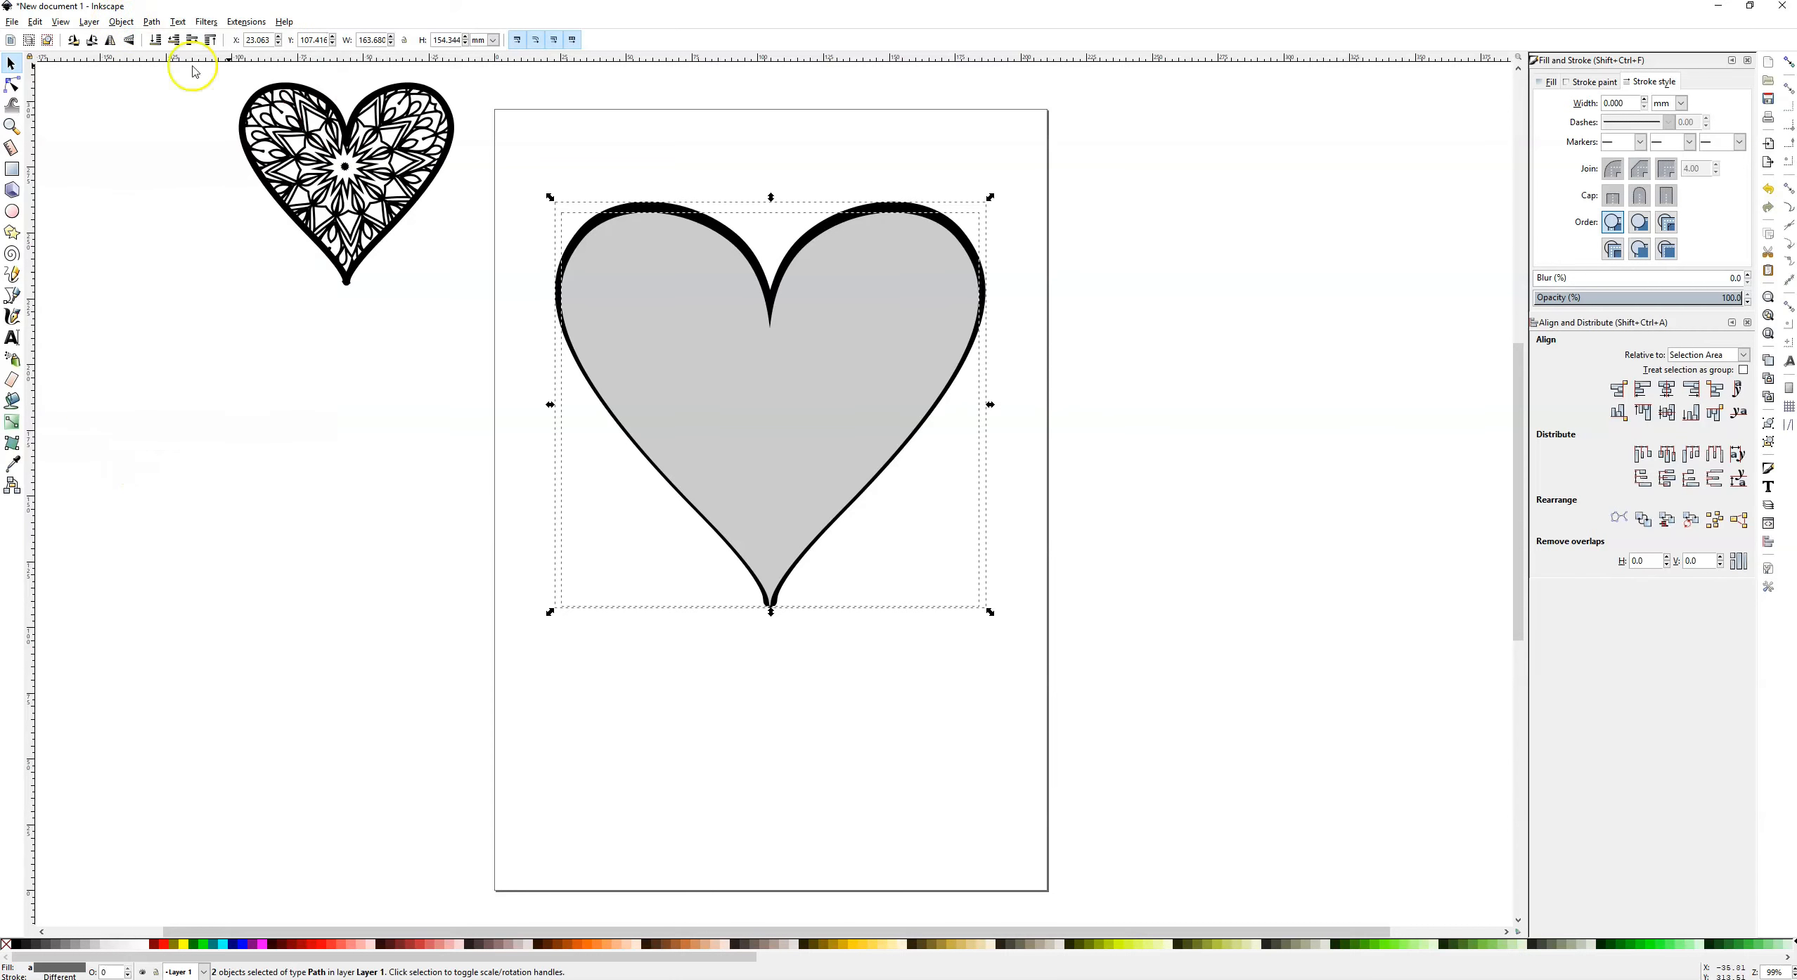
left_click(1669, 390)
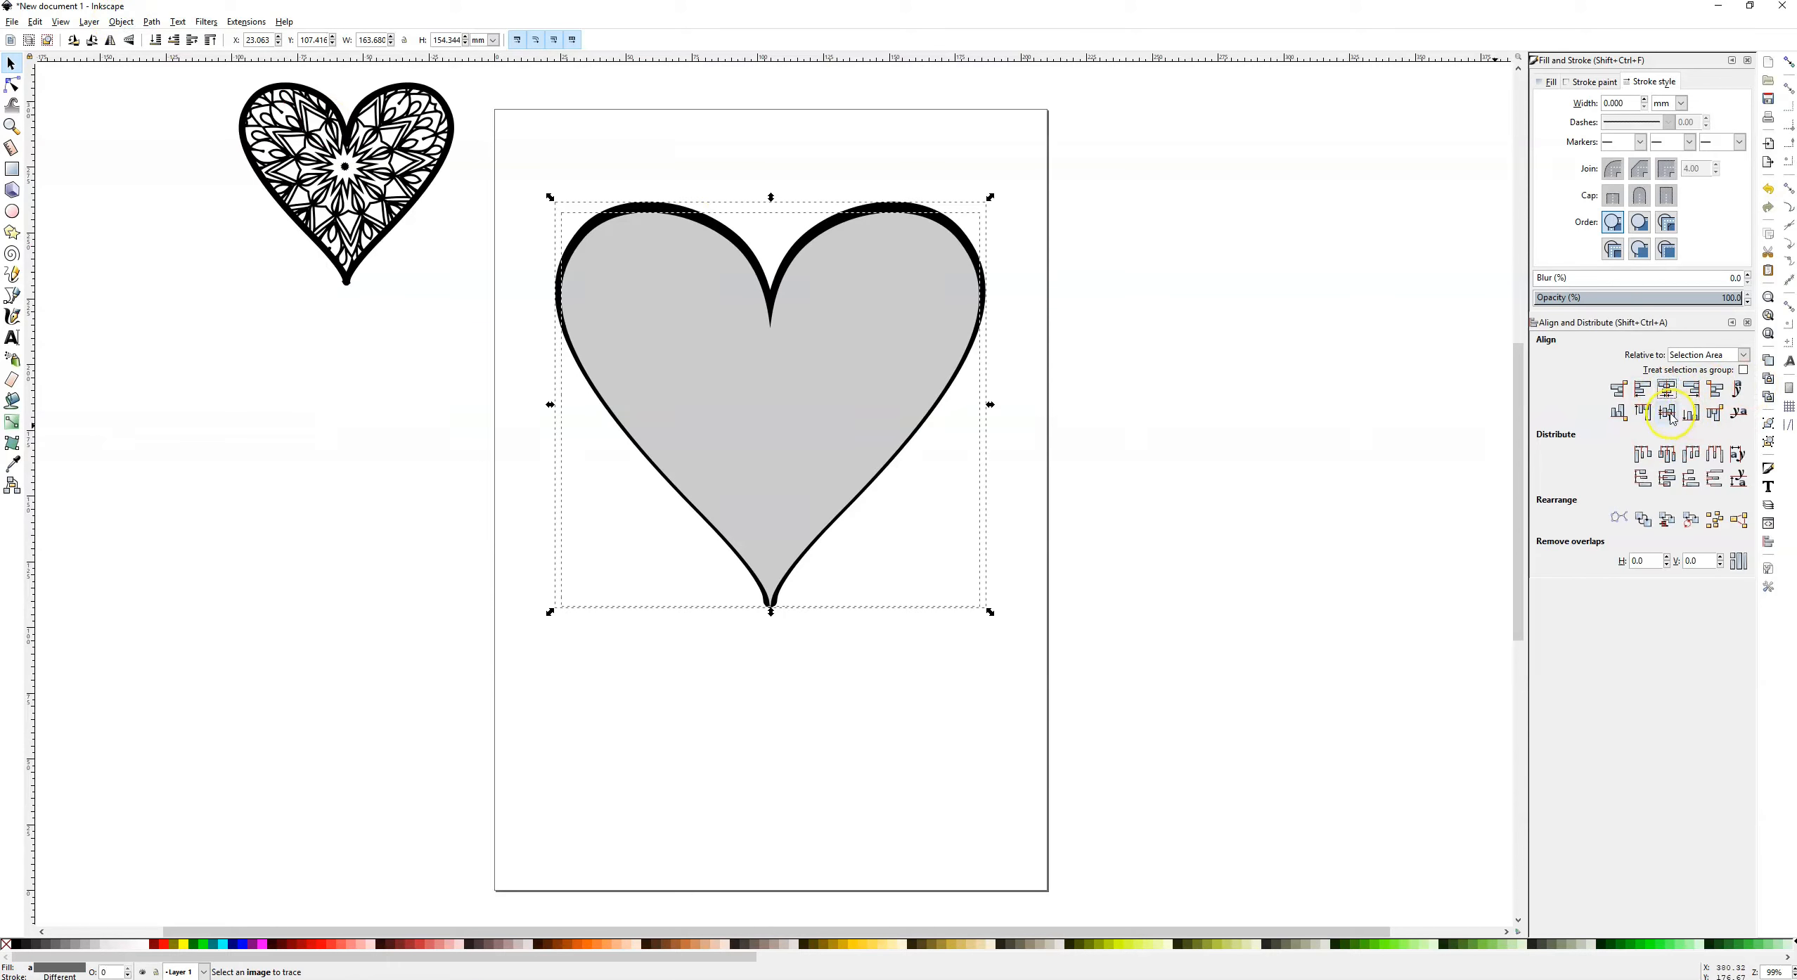
left_click(1669, 415)
left_click(1141, 411)
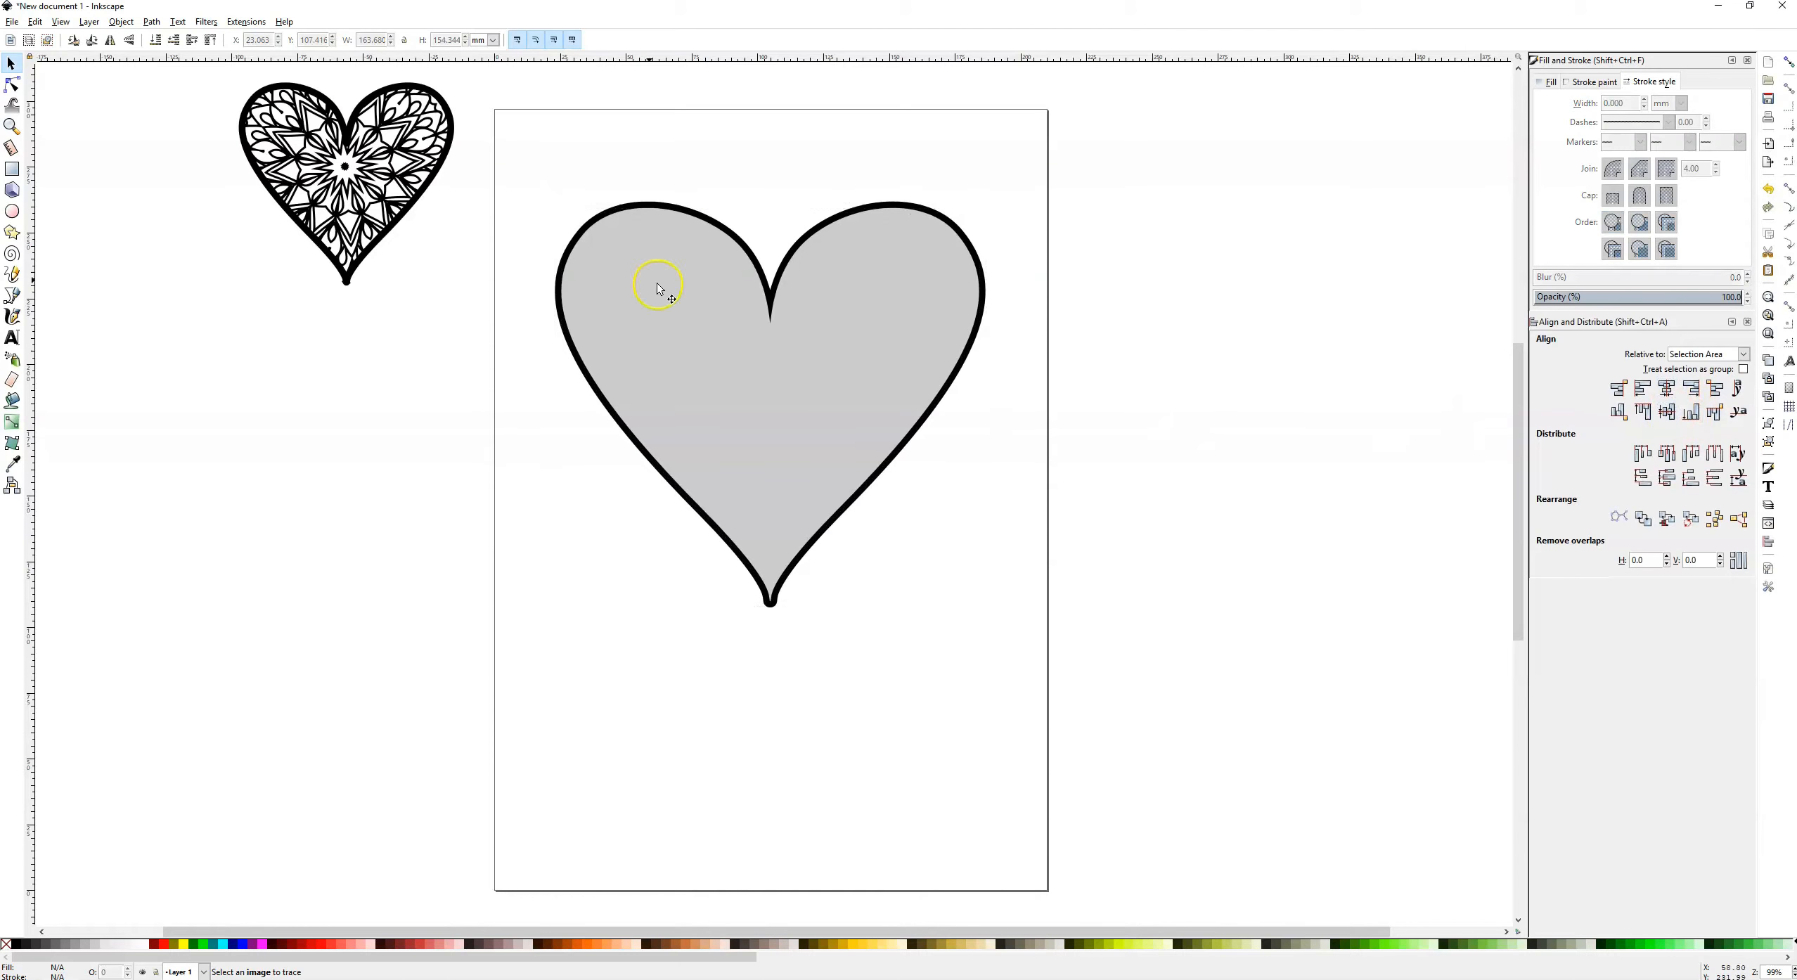
- Scale the framed heart down to about 137 mm wide and move it off the page to the right
left_click_drag(499, 146, 1188, 743)
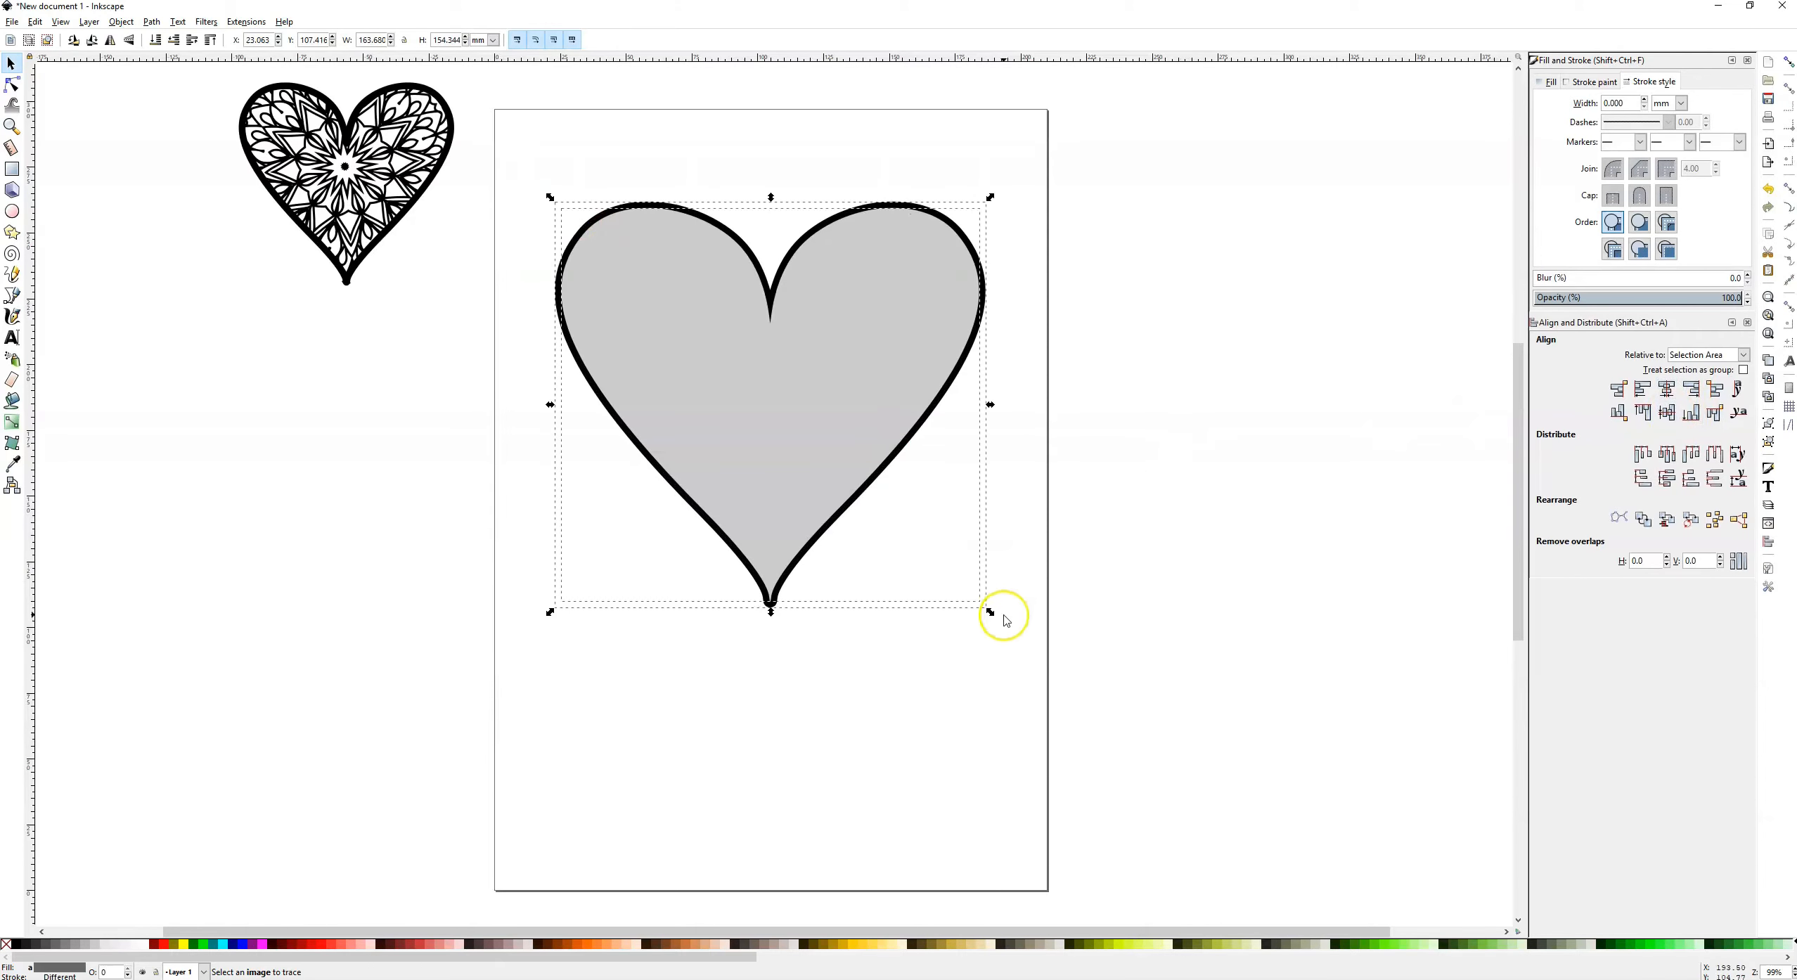
left_click_drag(998, 618, 923, 568)
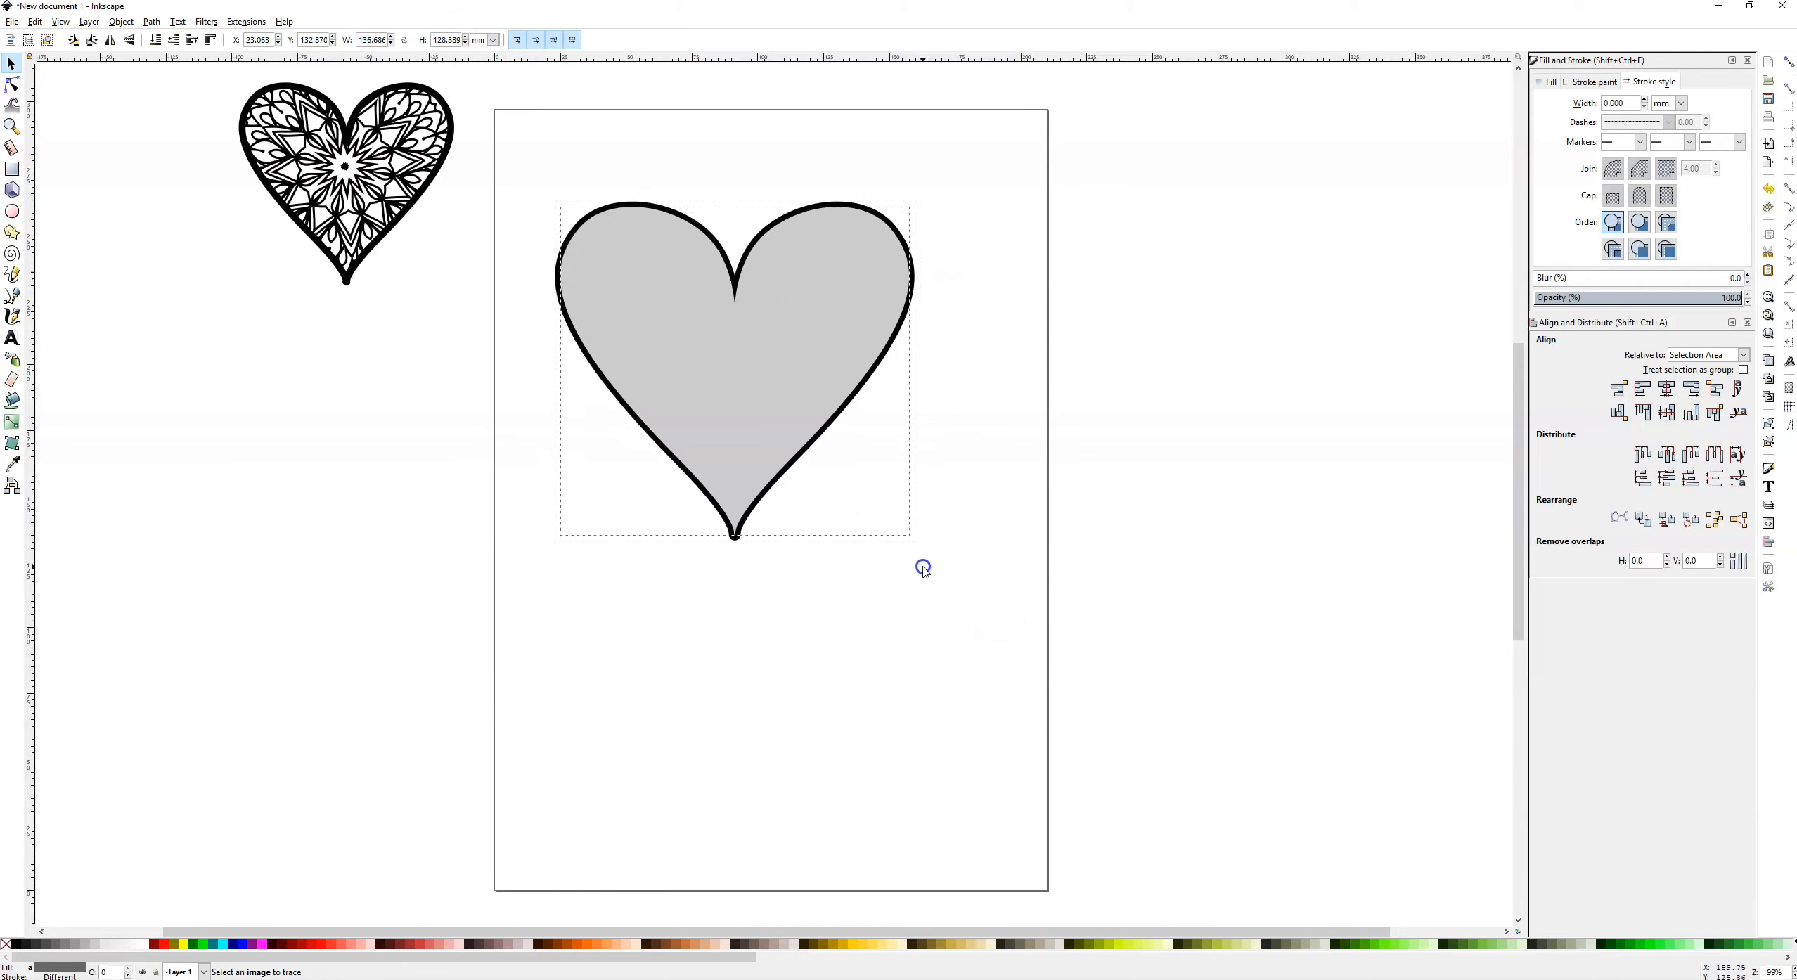
left_click_drag(741, 401, 1279, 336)
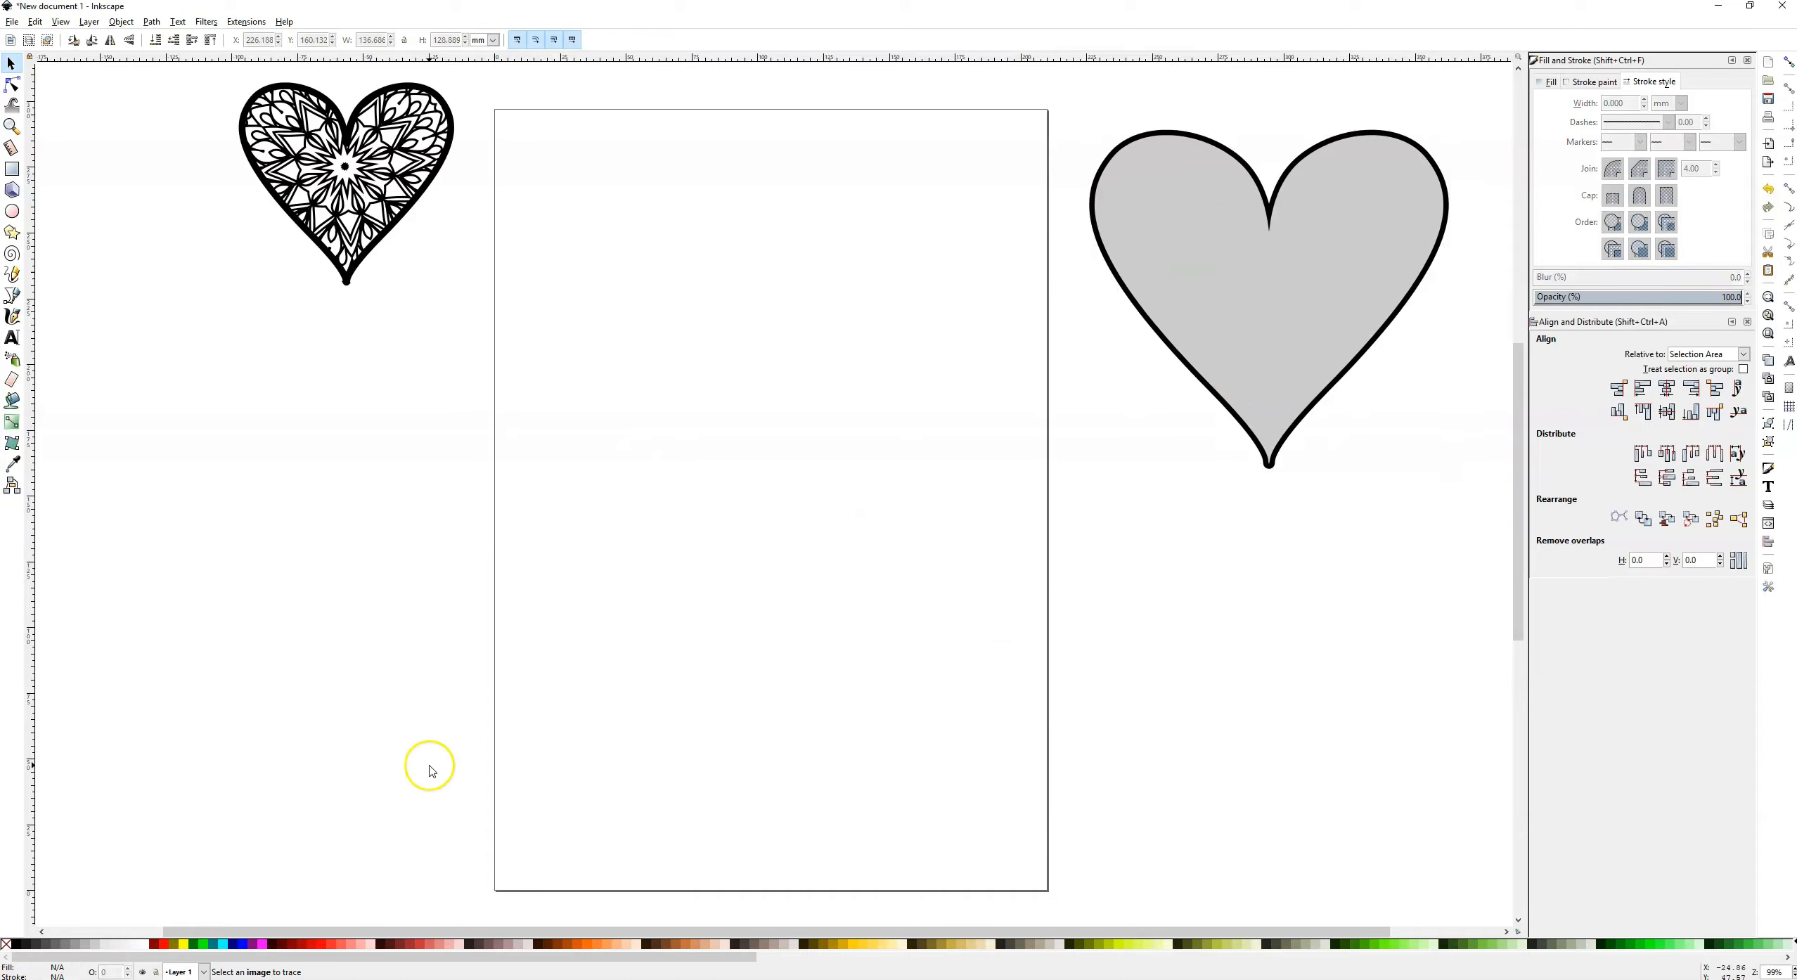
- Switch to File Explorer, import the 035 PNG mandala from its Downloads subfolder as an embedded image, and position it mid-page
key("alt+Tab")
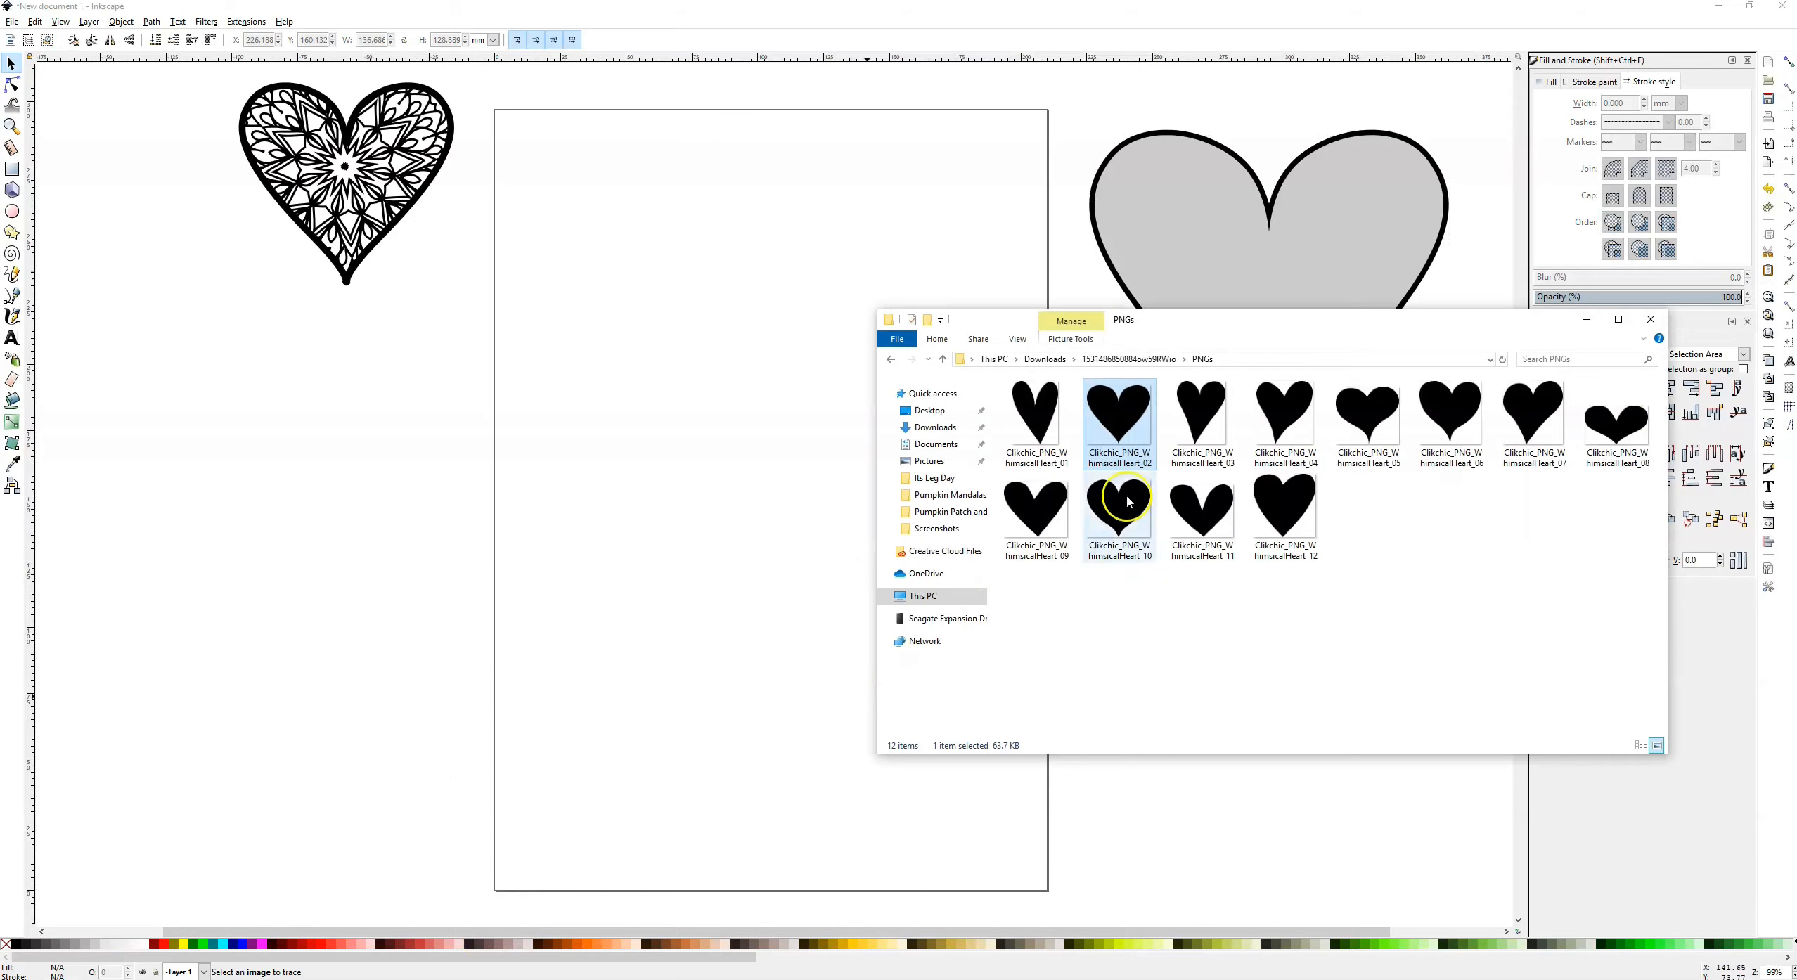
left_click(1127, 360)
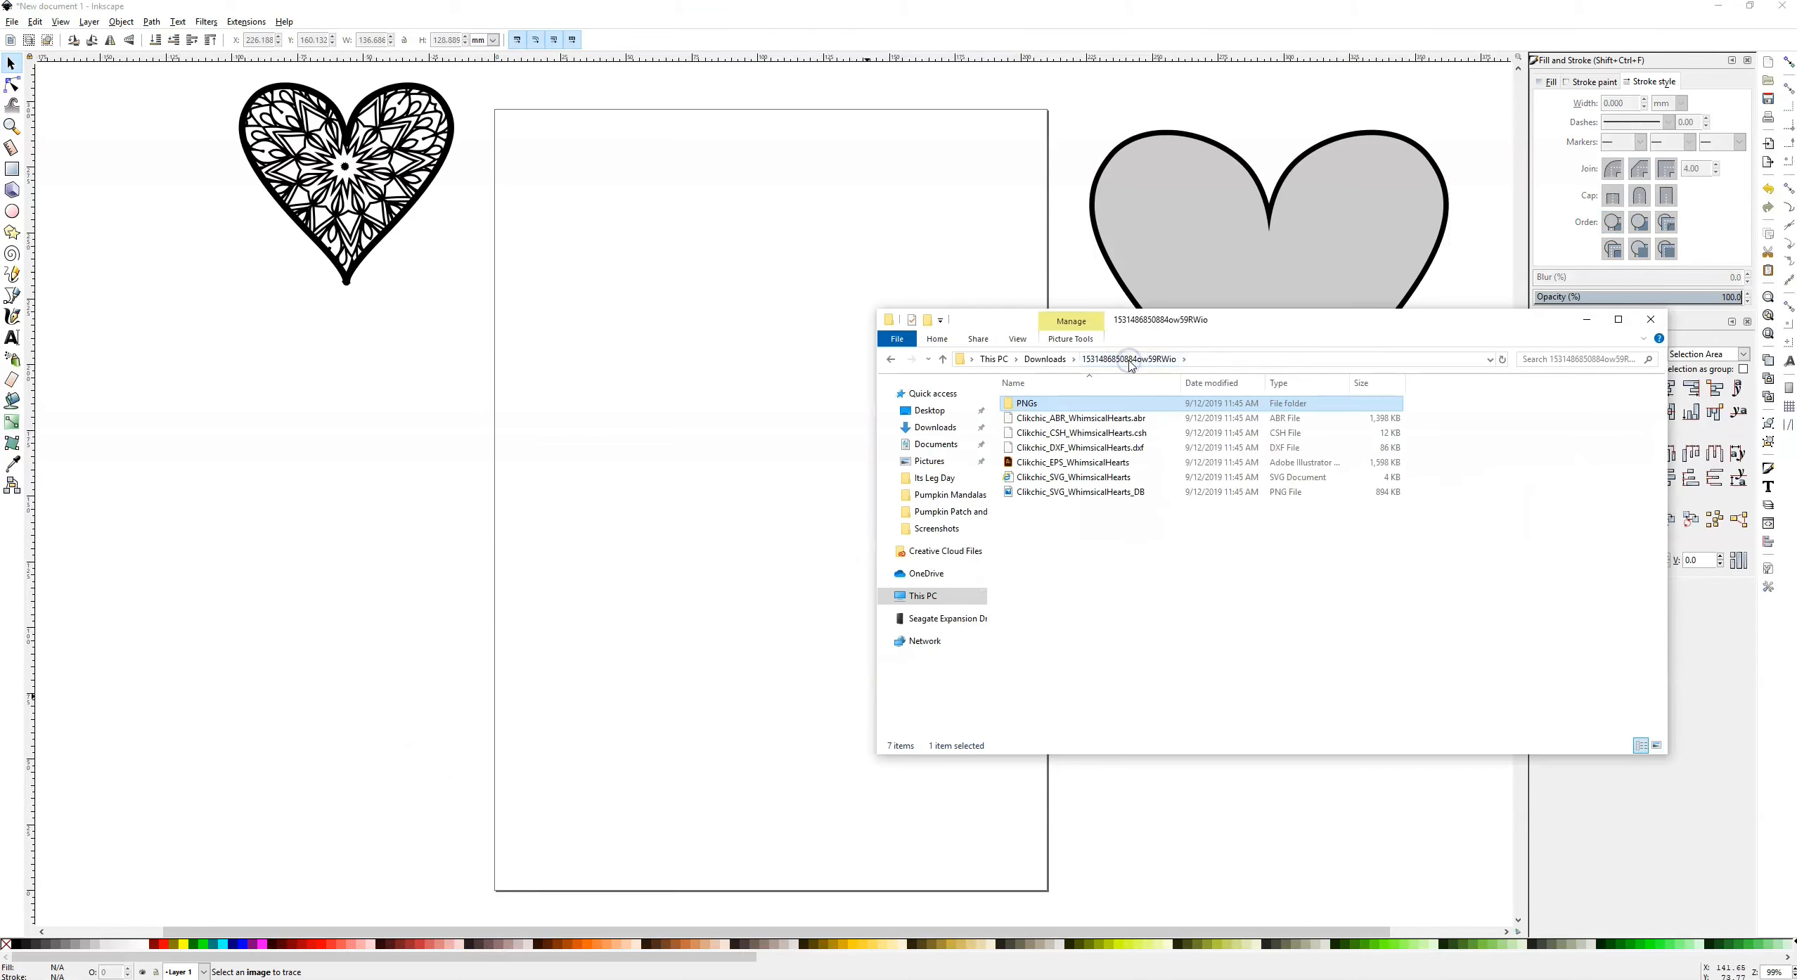
left_click(1045, 359)
double_click(1038, 426)
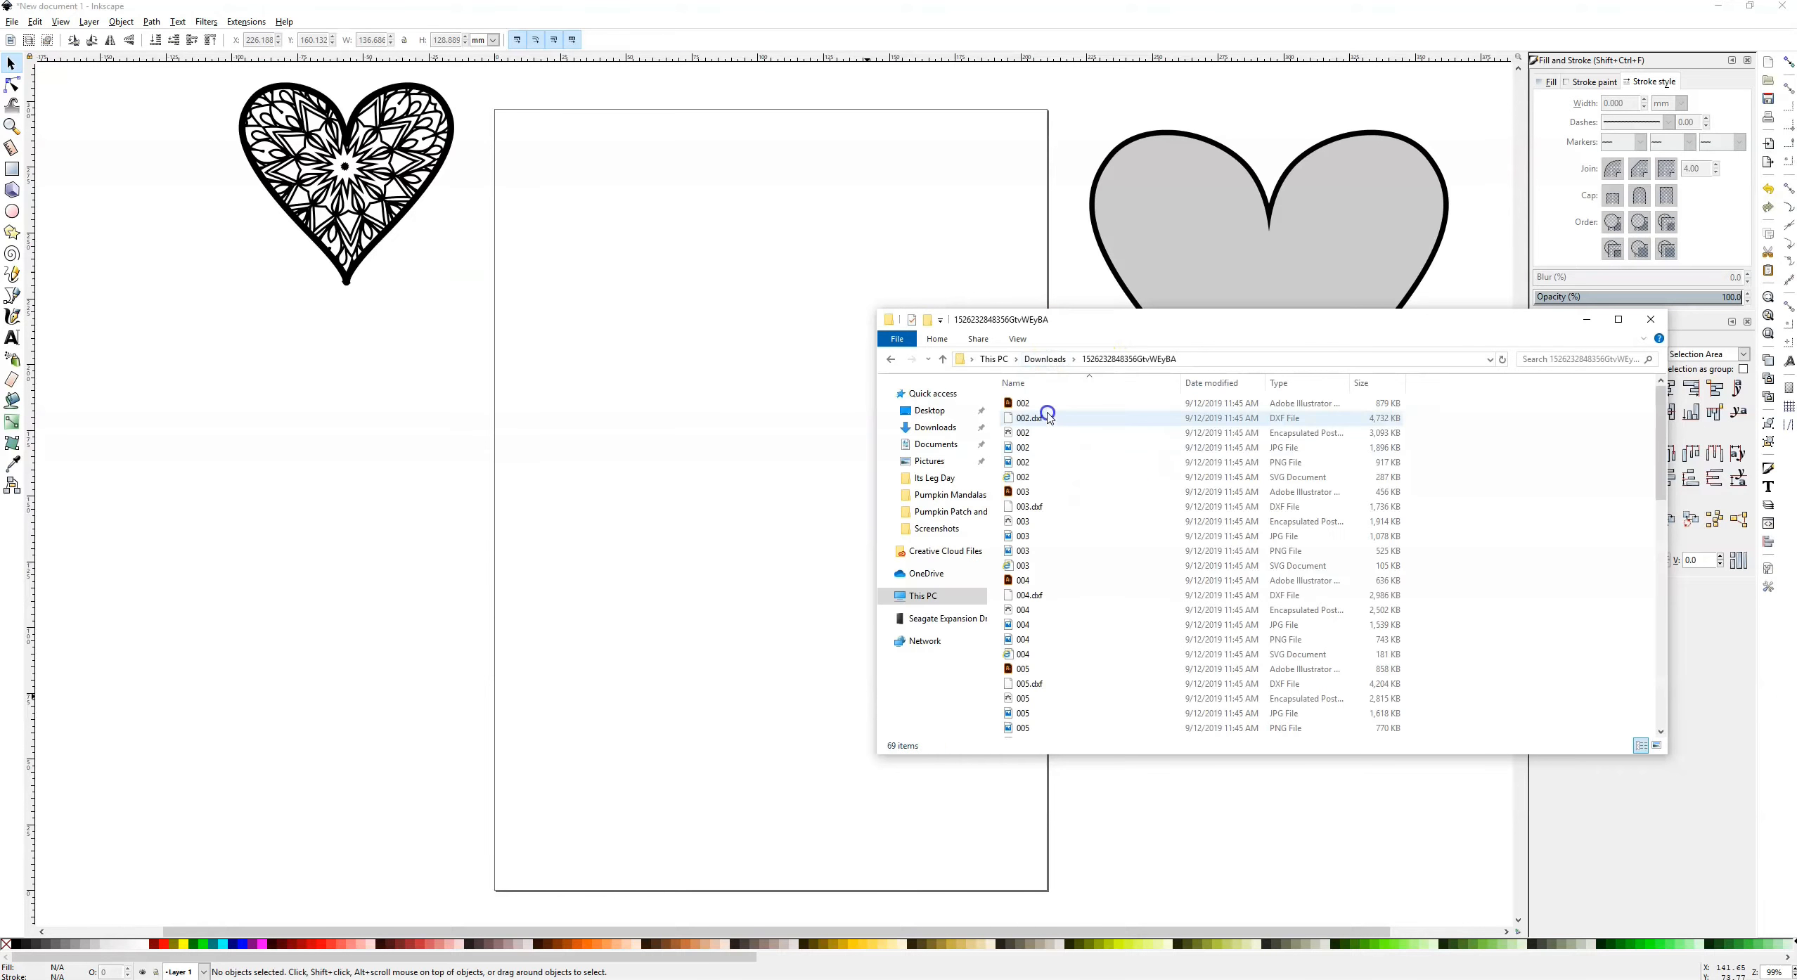
scroll(1139, 598, "down", 14)
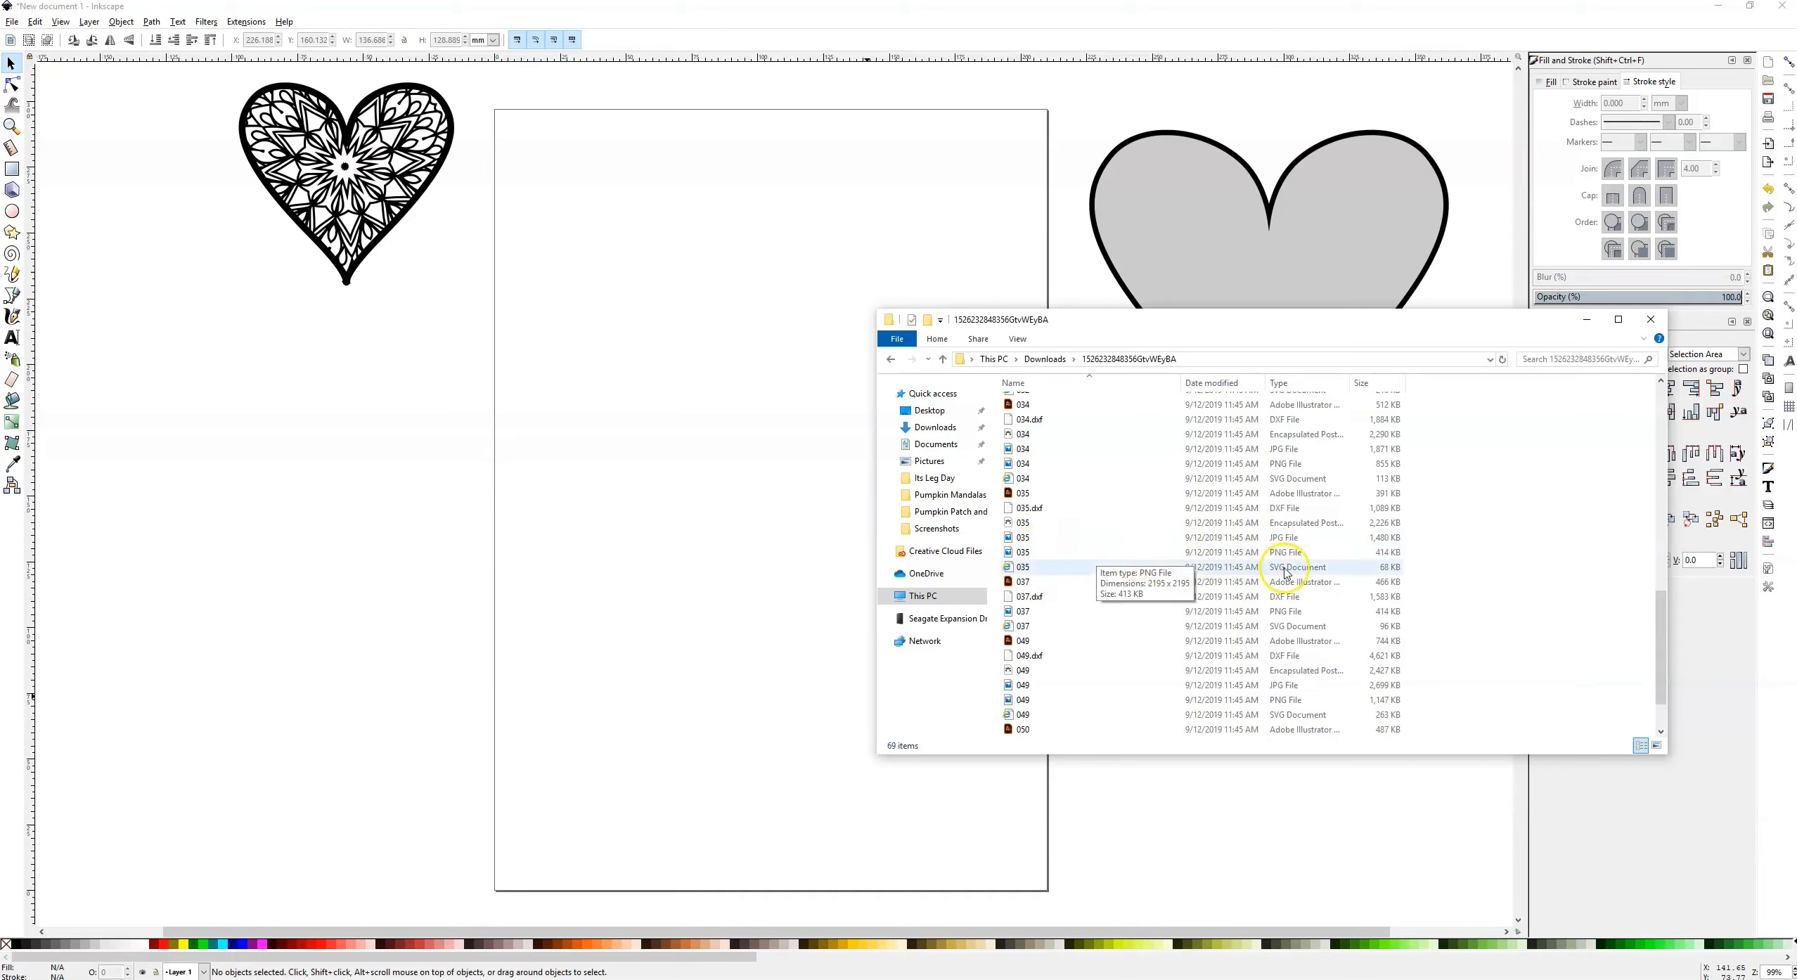
left_click_drag(1236, 559, 771, 512)
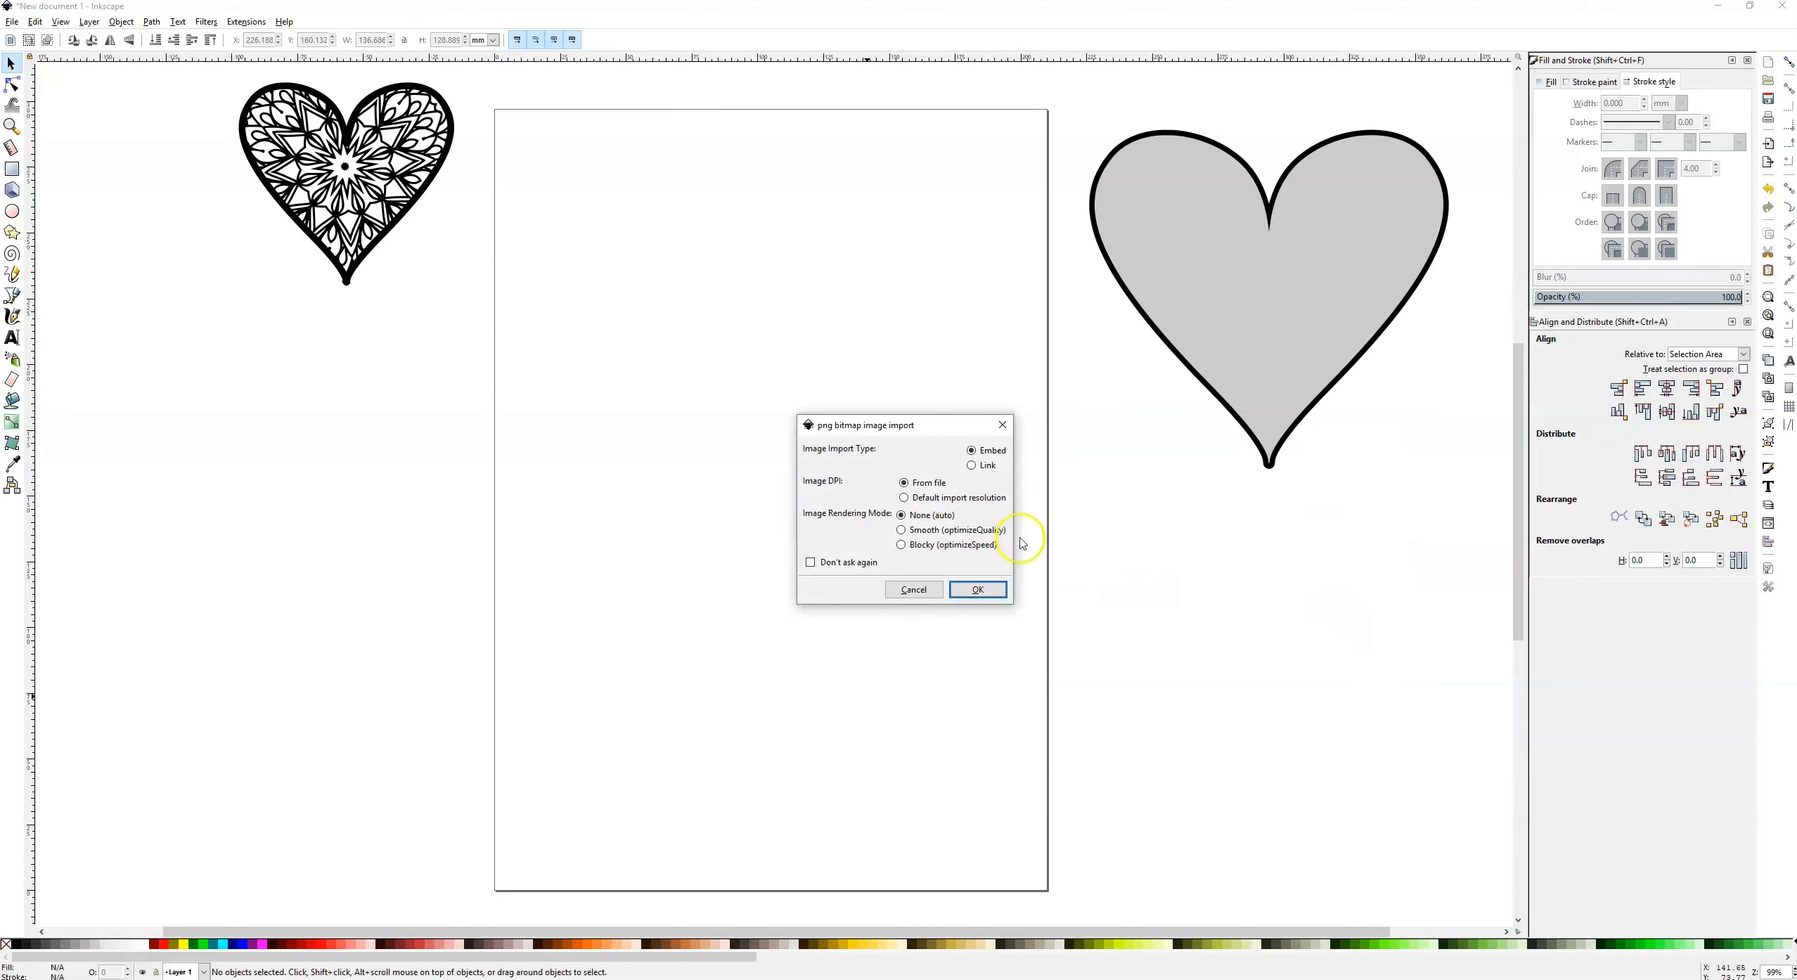
left_click(971, 590)
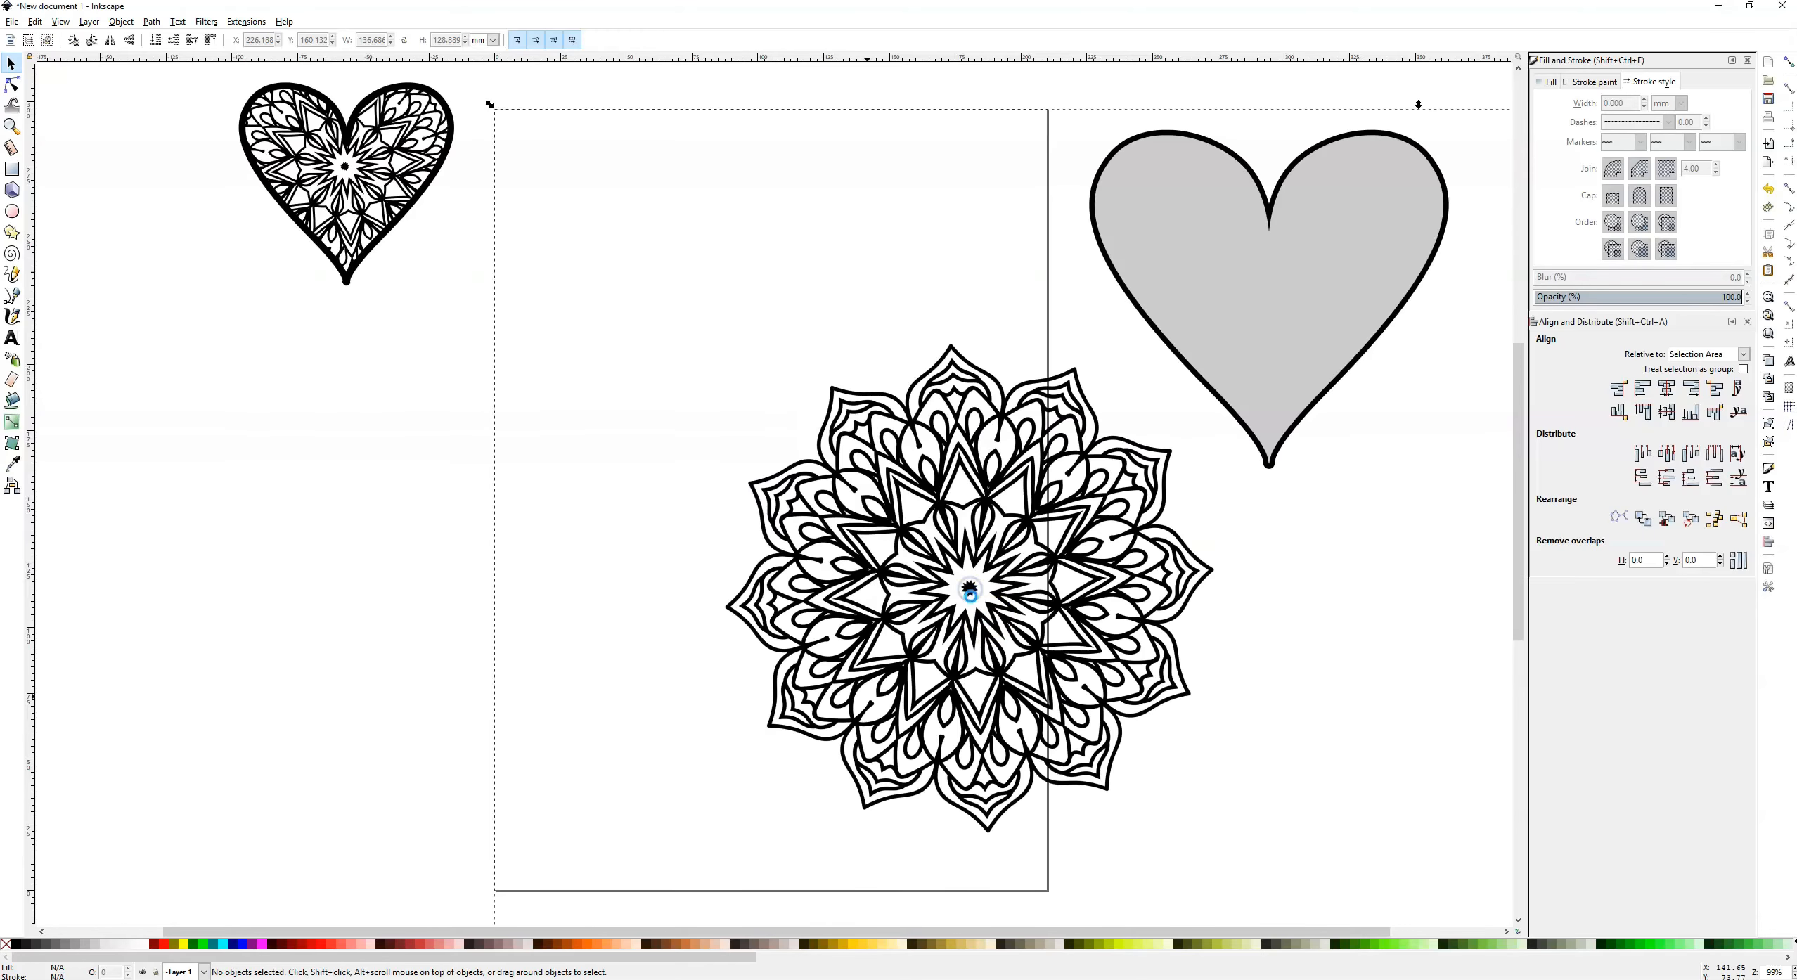
left_click_drag(977, 596, 766, 500)
left_click_drag(790, 571, 790, 571)
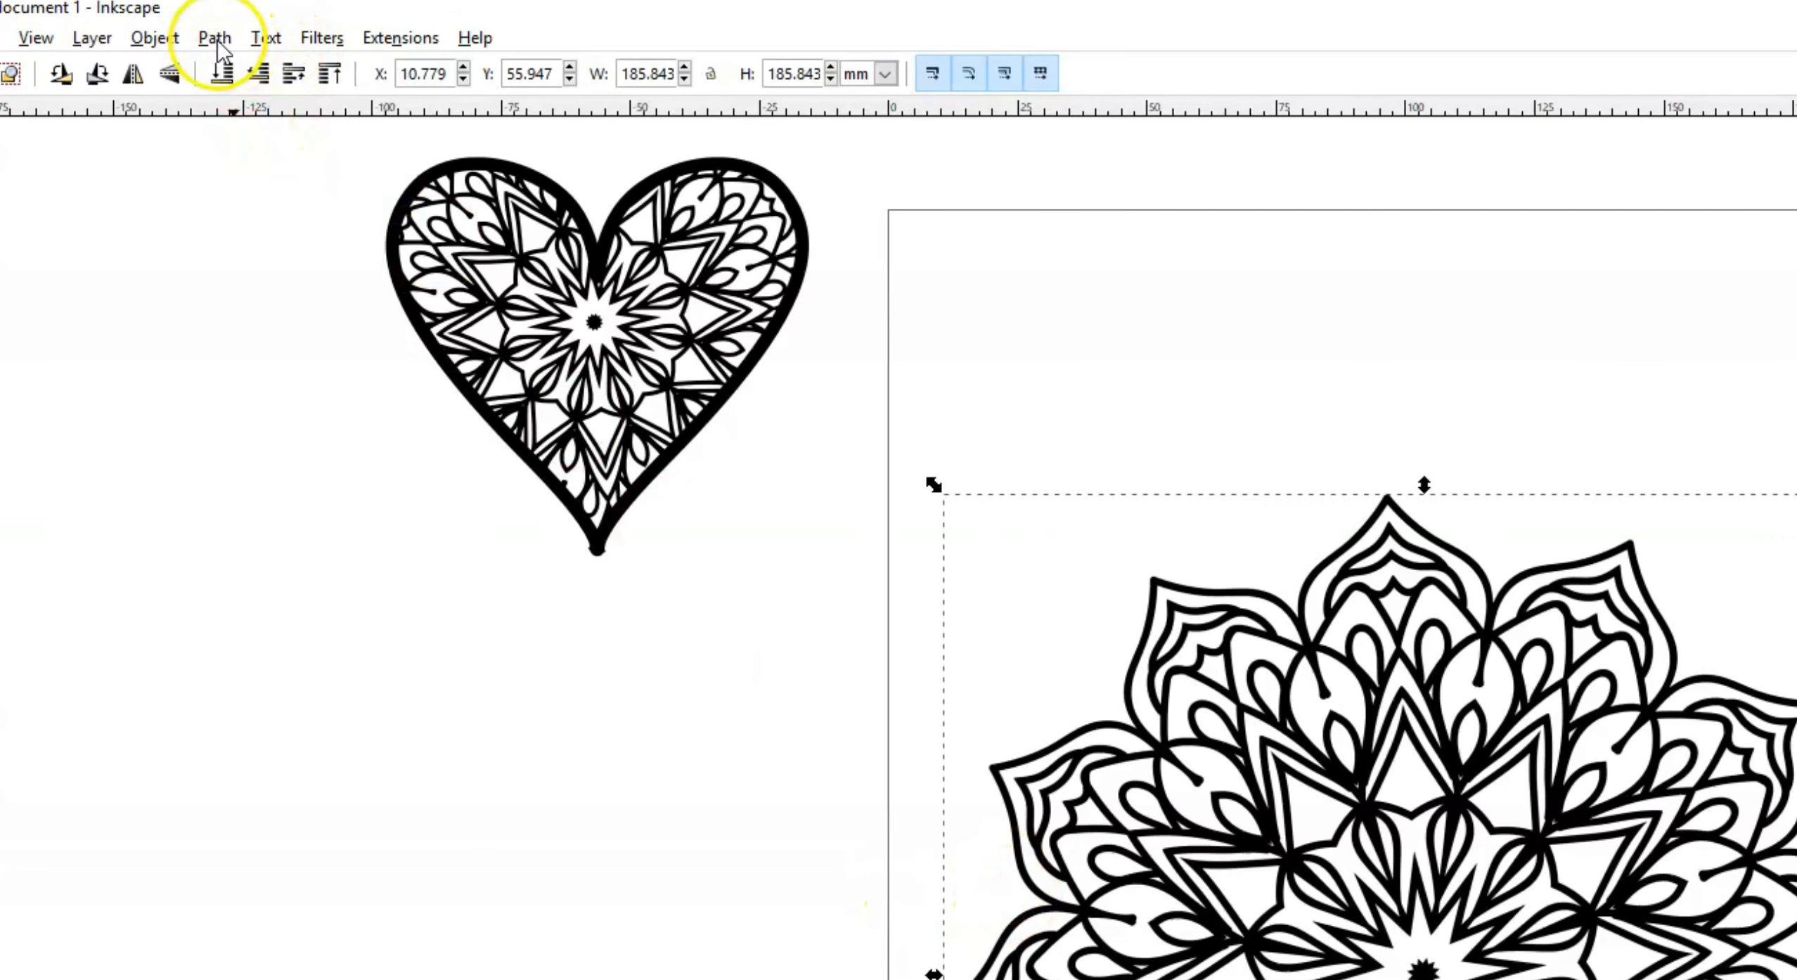
- Trace the mandala image with Trace Bitmap using Grays, 2 scans, Smooth, Stack scans and Remove background
left_click(153, 22)
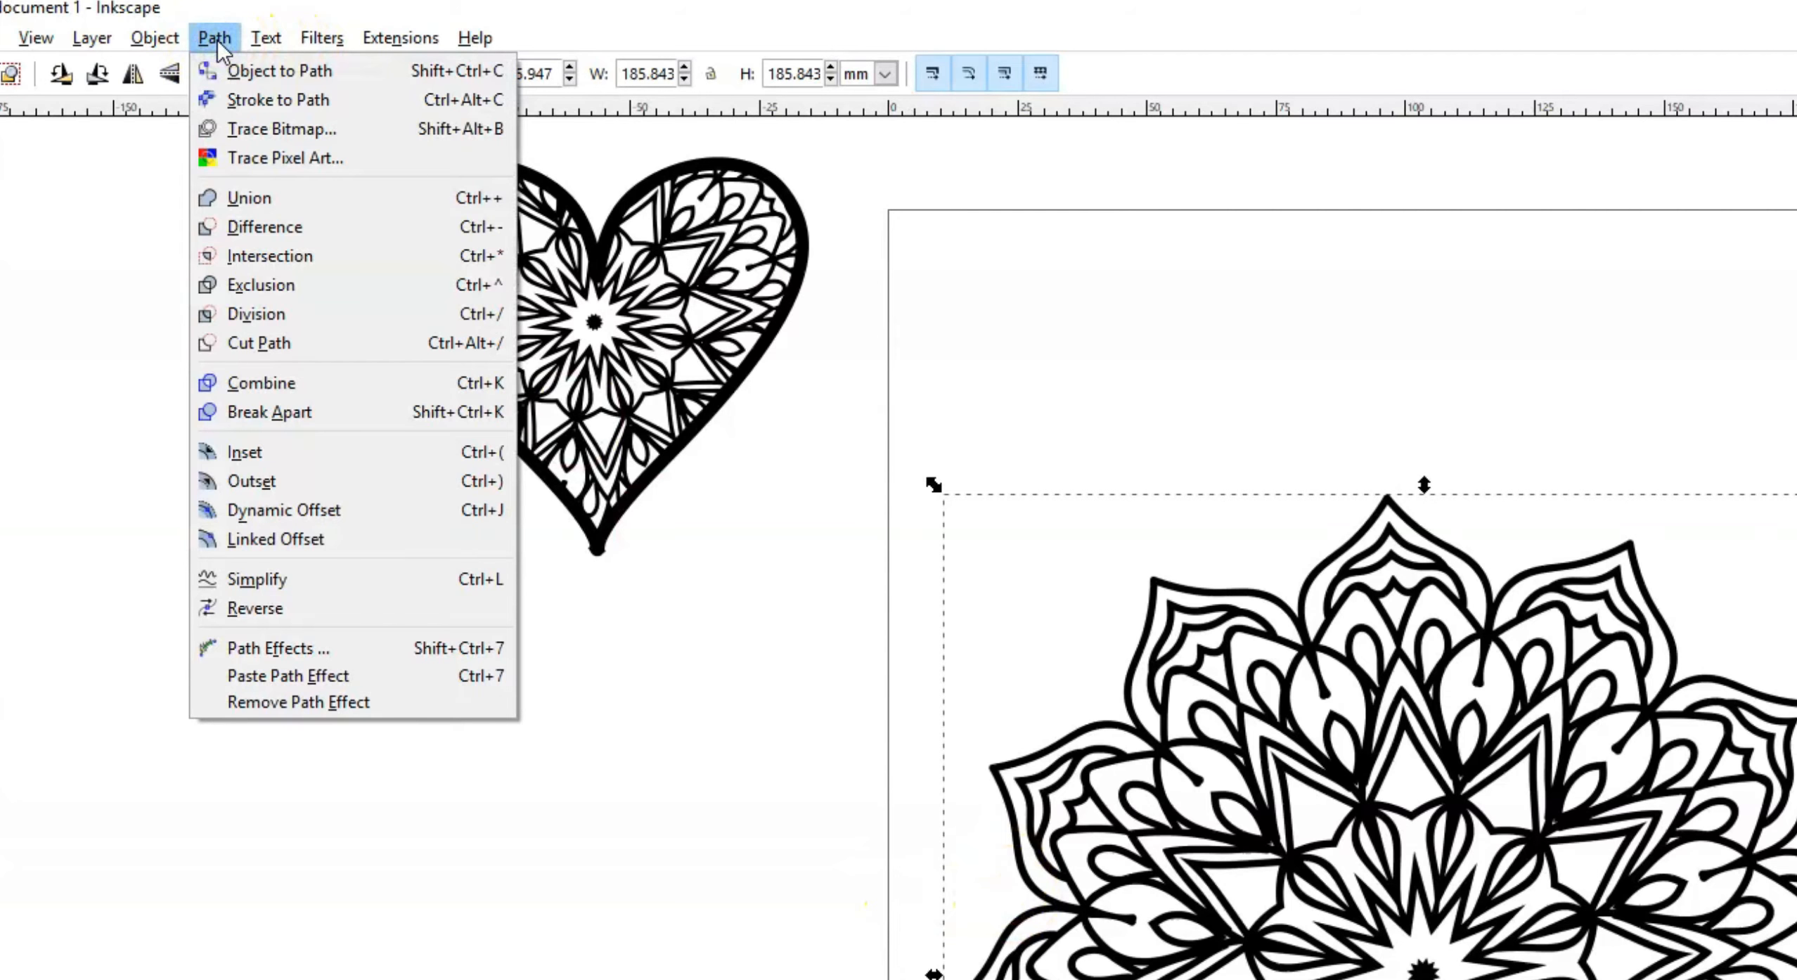
left_click(245, 129)
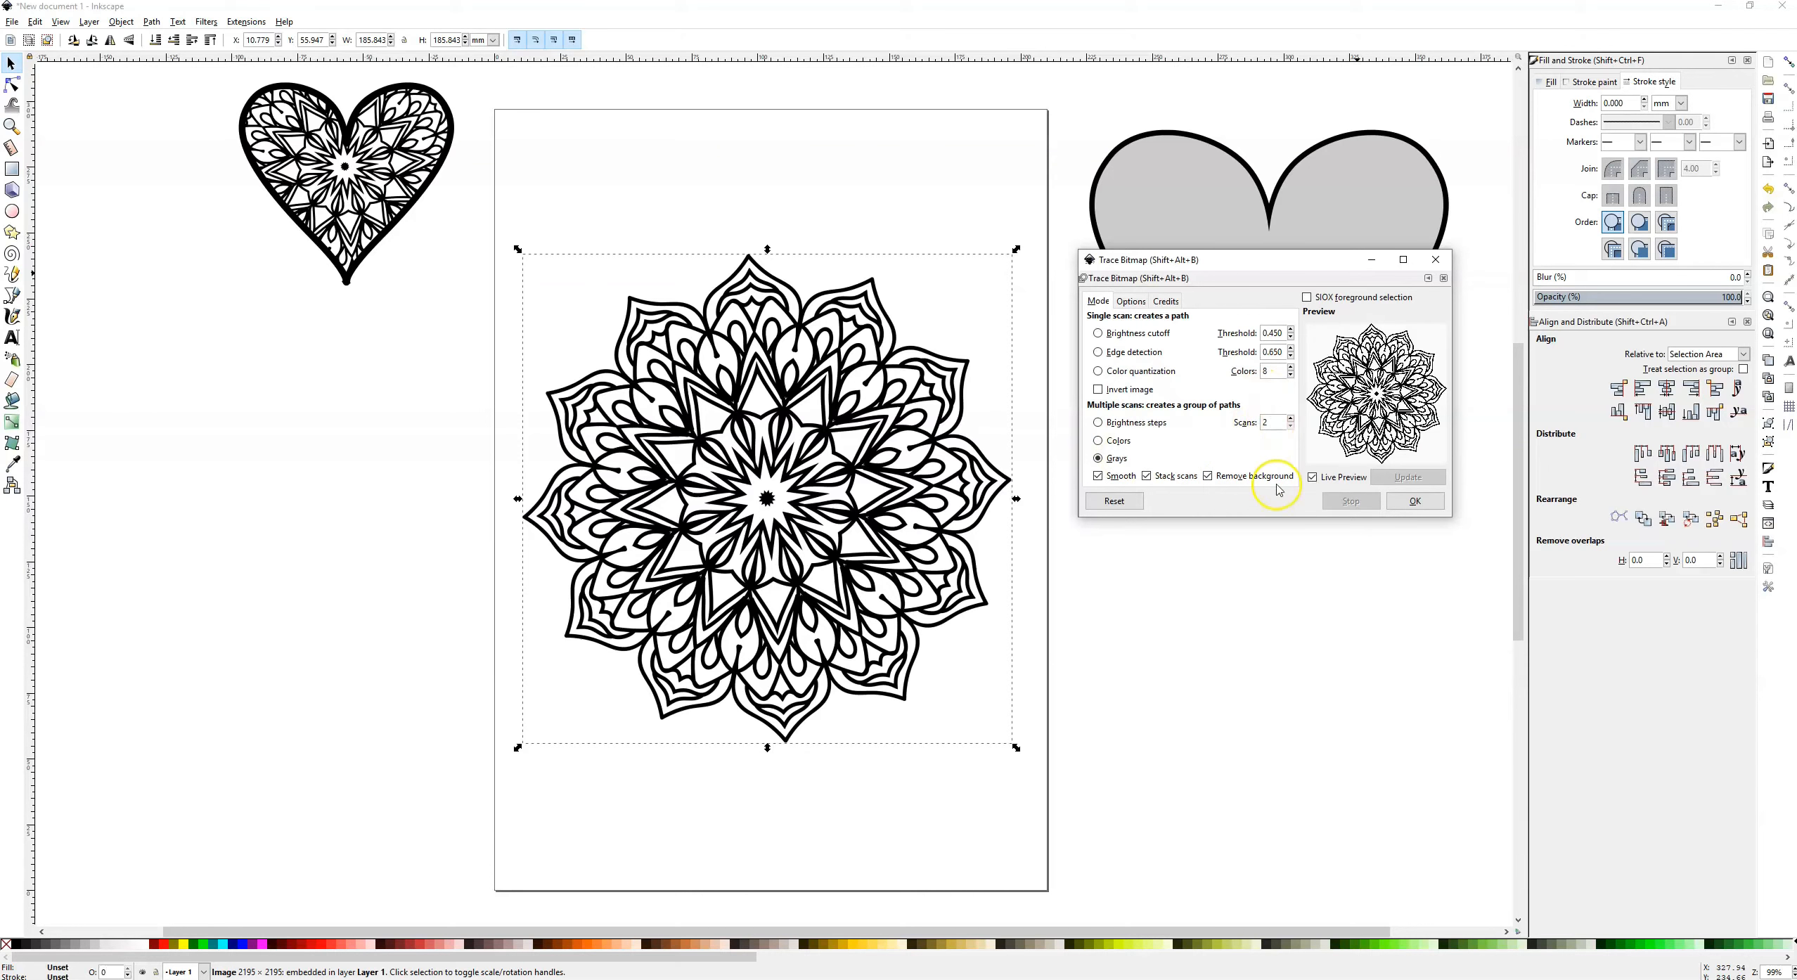
left_click(1416, 501)
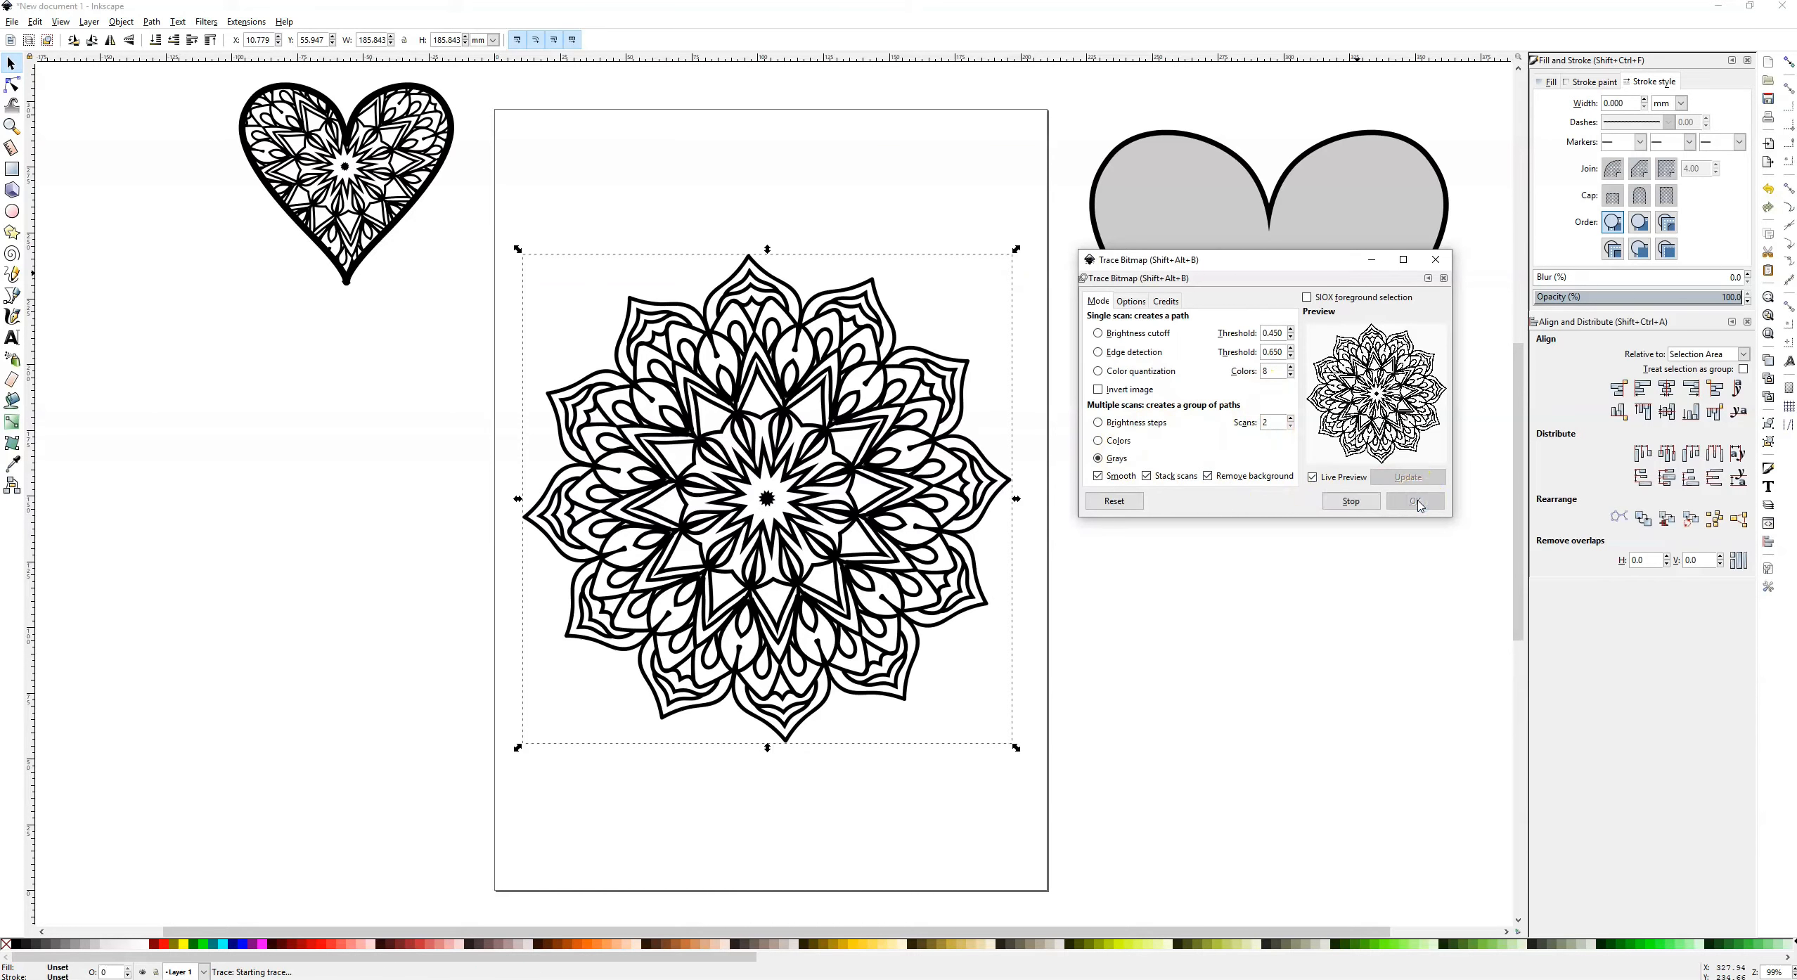
left_click(1434, 261)
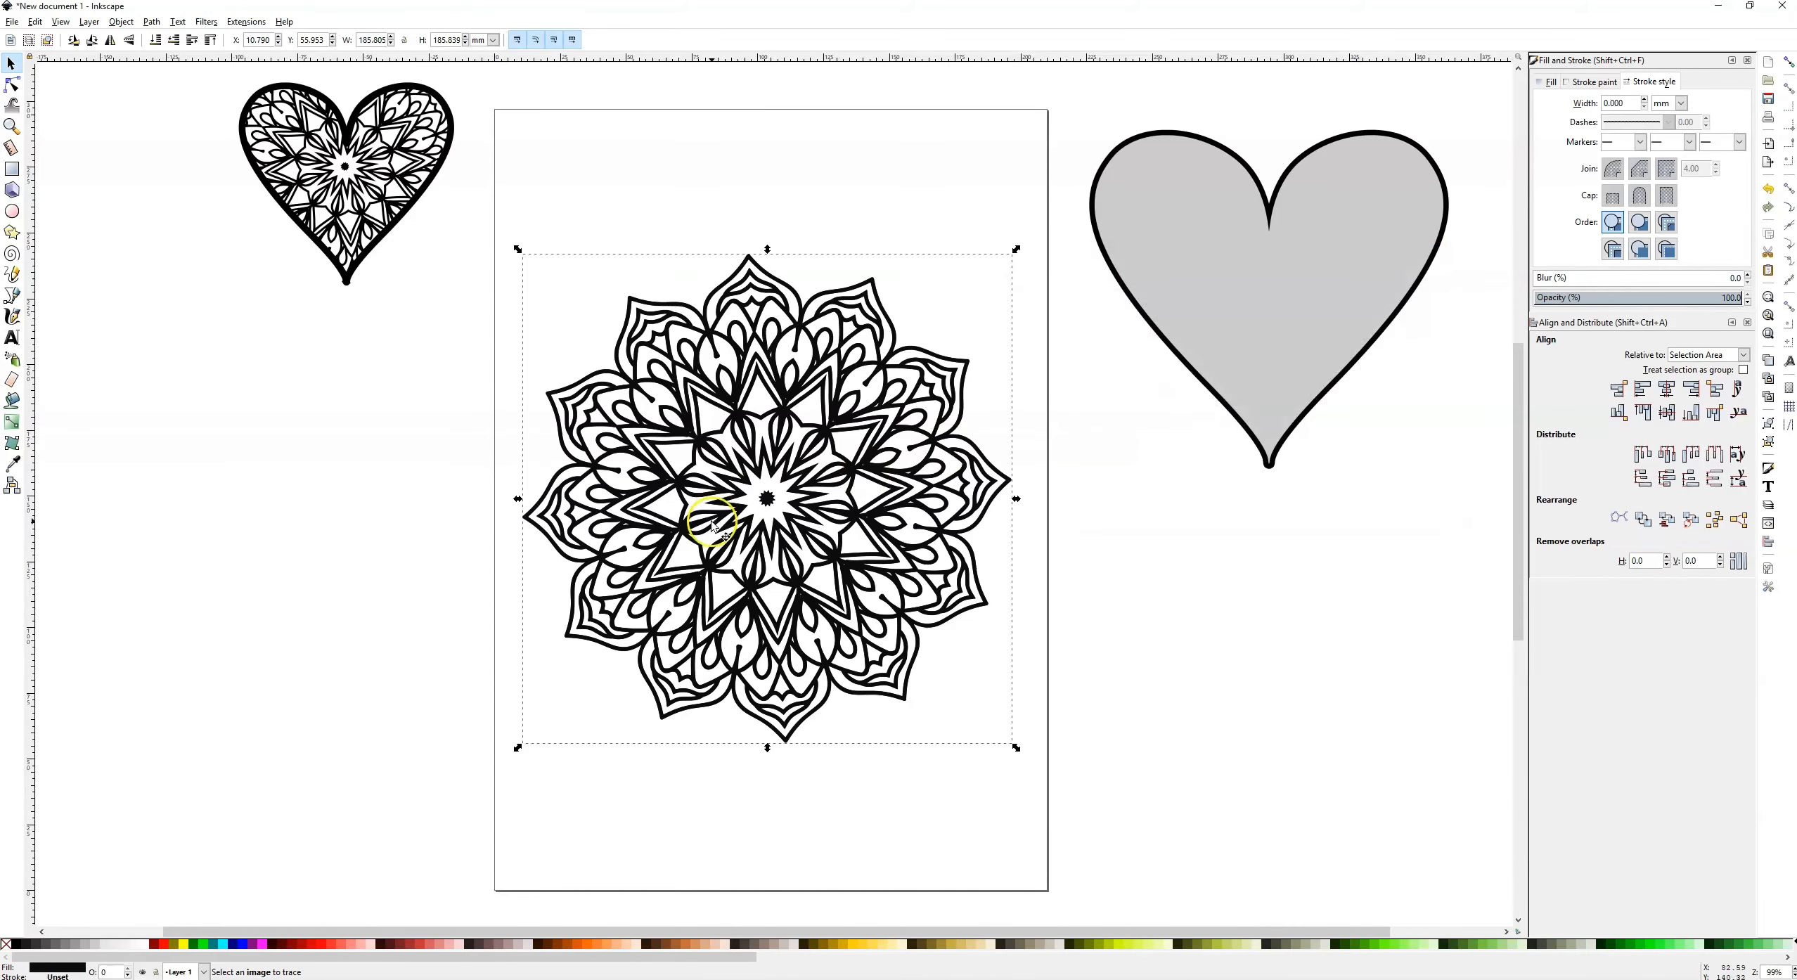
- Separate the traced mandala from the original image, delete the image and move the tracing back onto the page
left_click_drag(763, 501, 1159, 543)
left_click(767, 498)
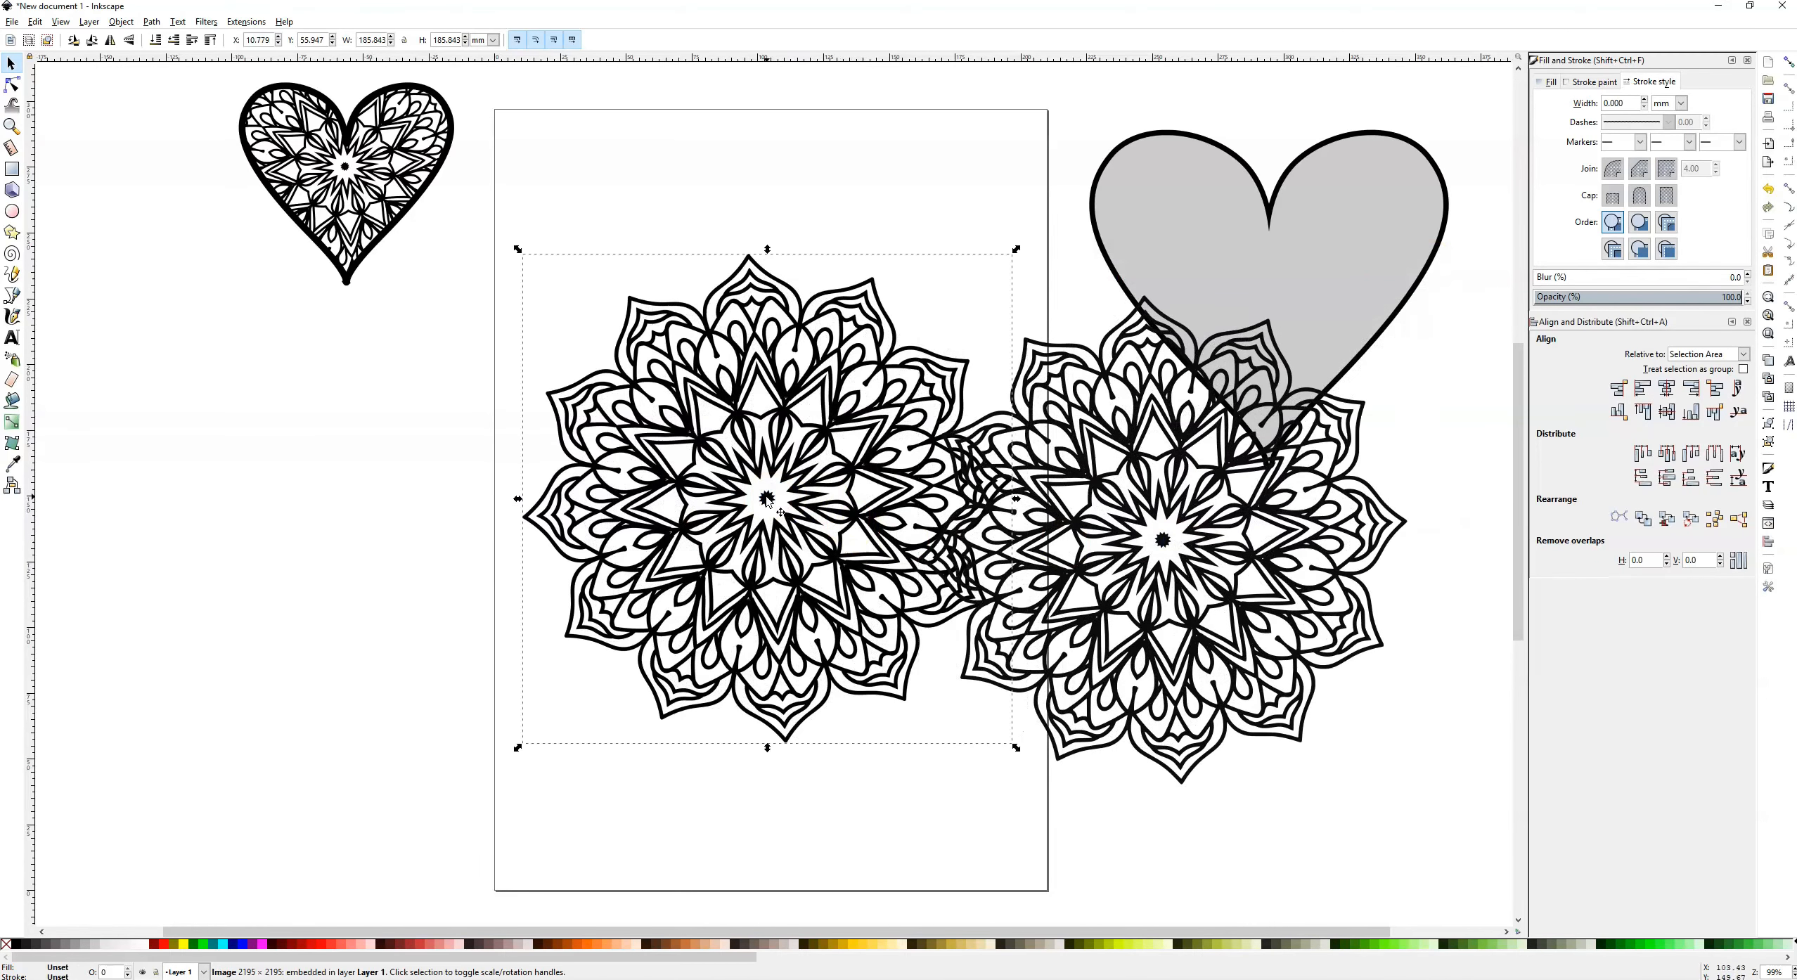
key("Delete")
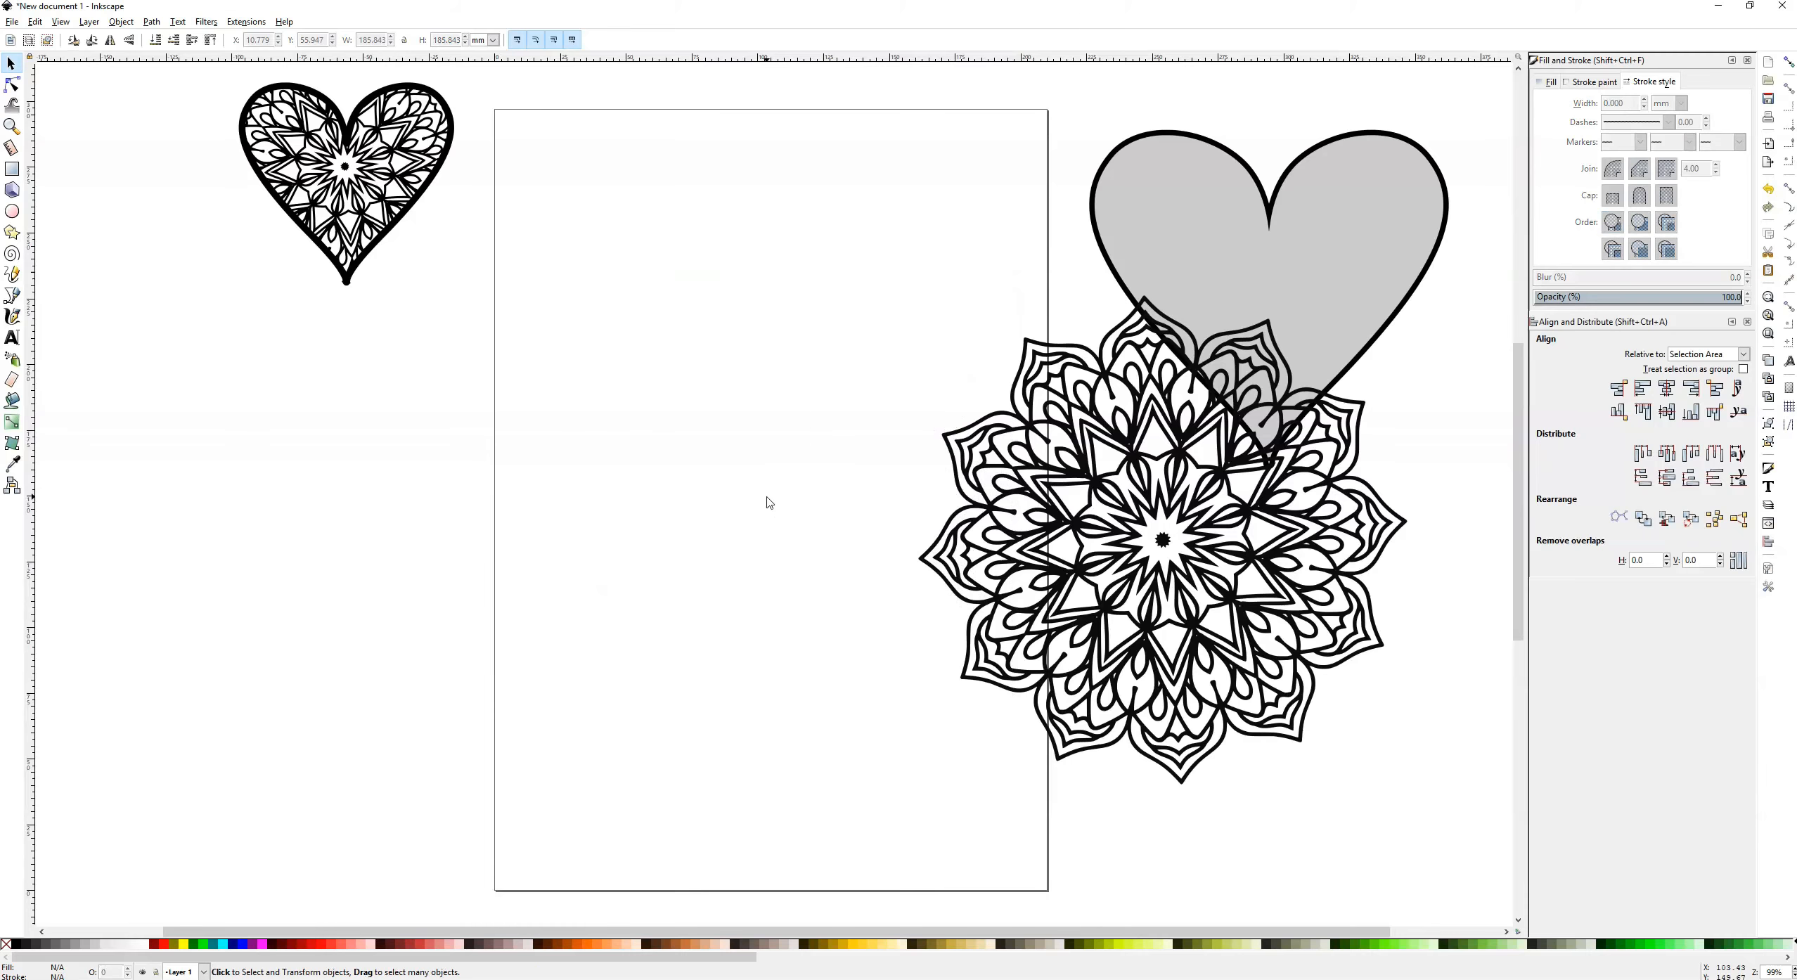
left_click_drag(1161, 535, 765, 532)
- Move the grey heart with its frame over the mandala, then enlarge and reposition the mandala at about 214 mm wide
left_click_drag(1076, 104, 1489, 577)
left_click_drag(1360, 271, 861, 545)
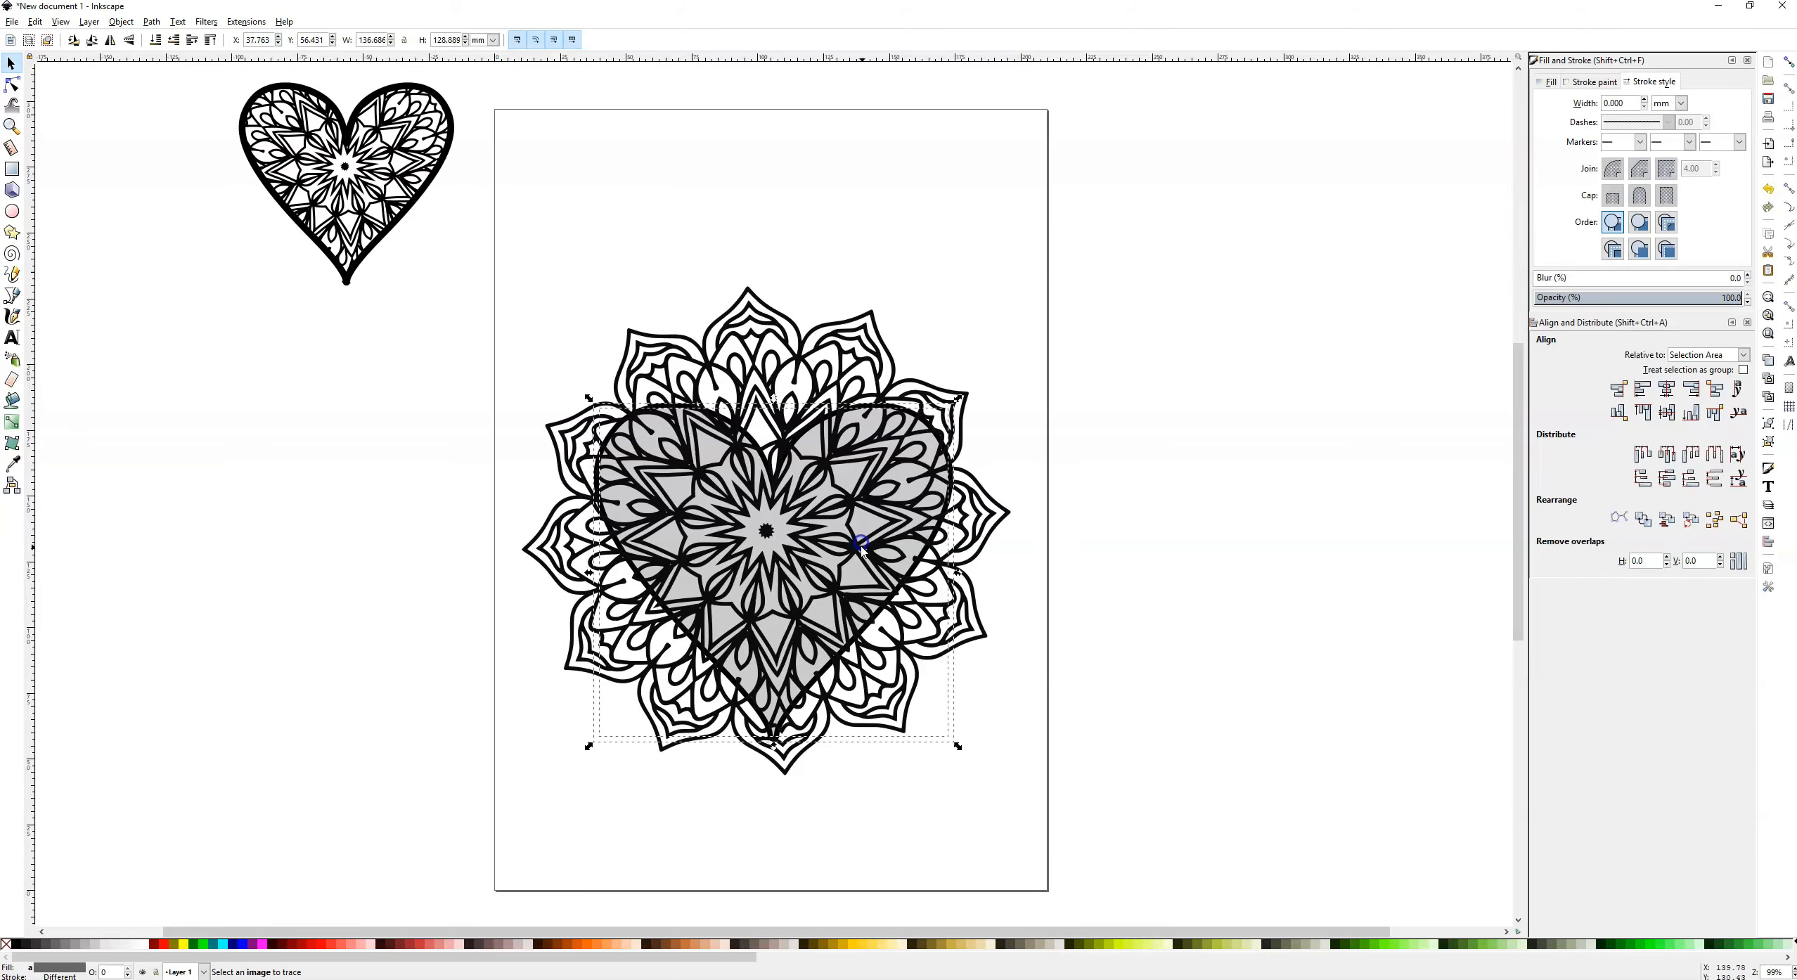
mouse_move(751, 336)
left_mouse_down()
mouse_move(707, 322)
mouse_move(746, 317)
left_mouse_up()
left_click_drag(1013, 763, 1112, 836)
left_click_drag(899, 628, 922, 597)
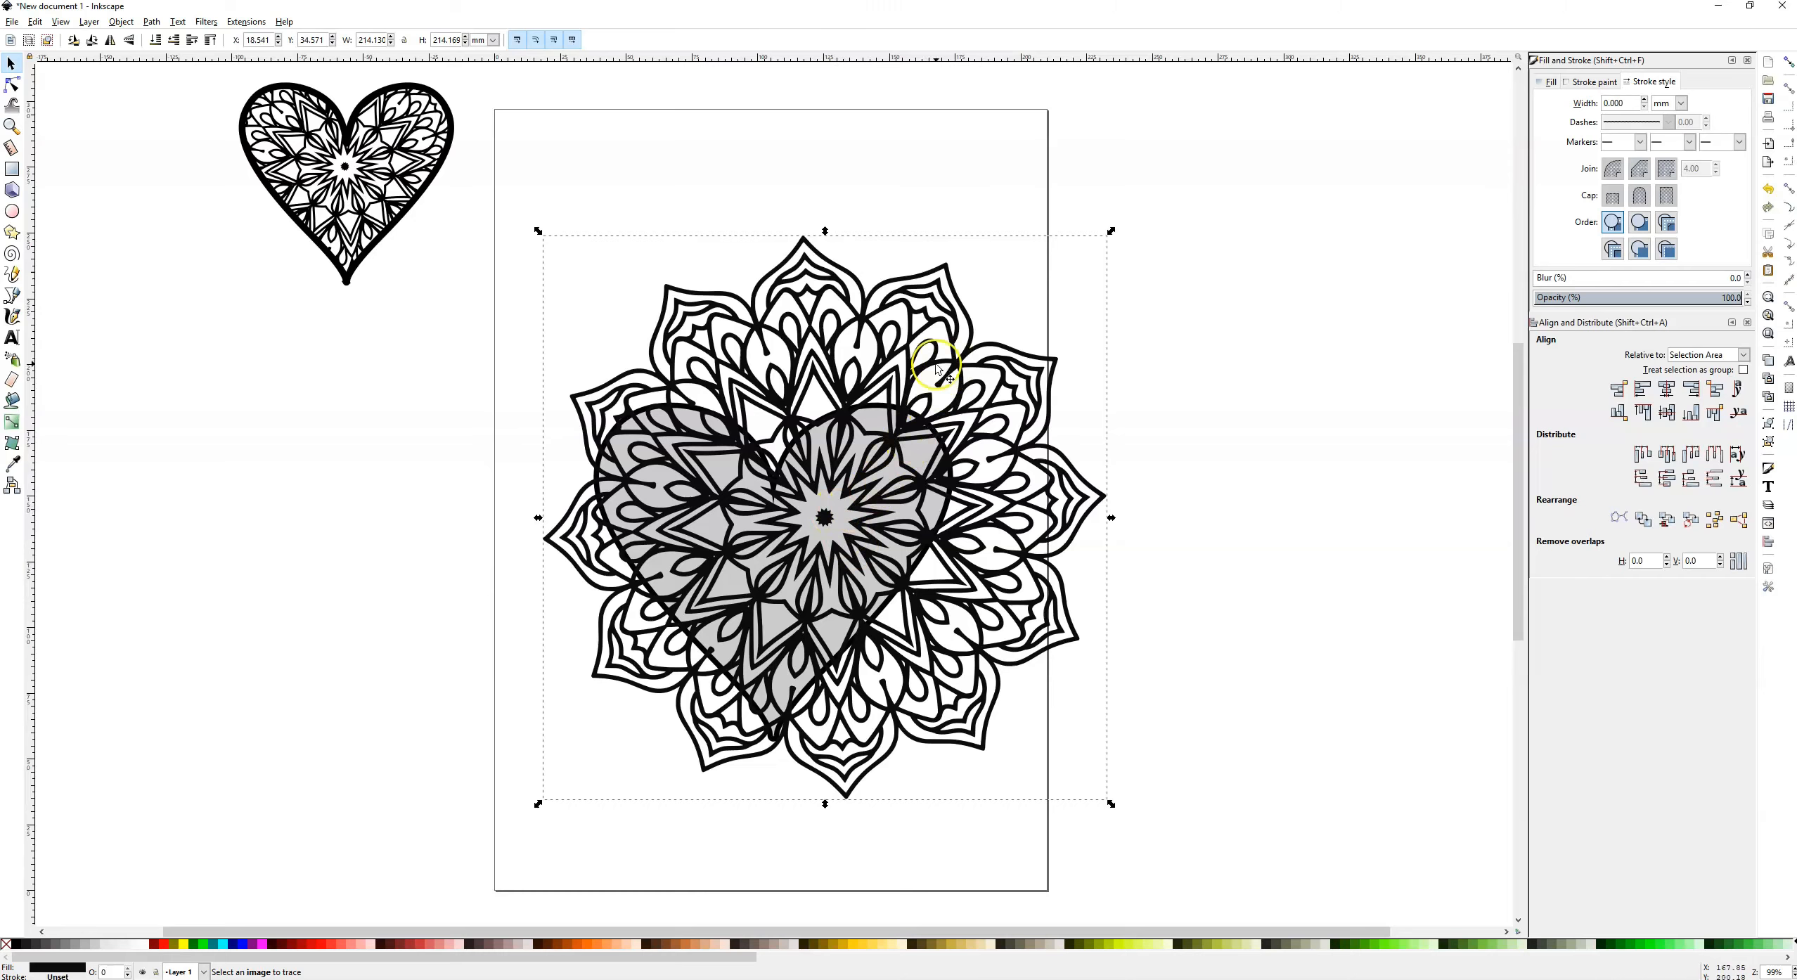
- Intersect the mandala with the grey heart and fill the resulting heart-shaped pattern with black
left_click(911, 458, "shift")
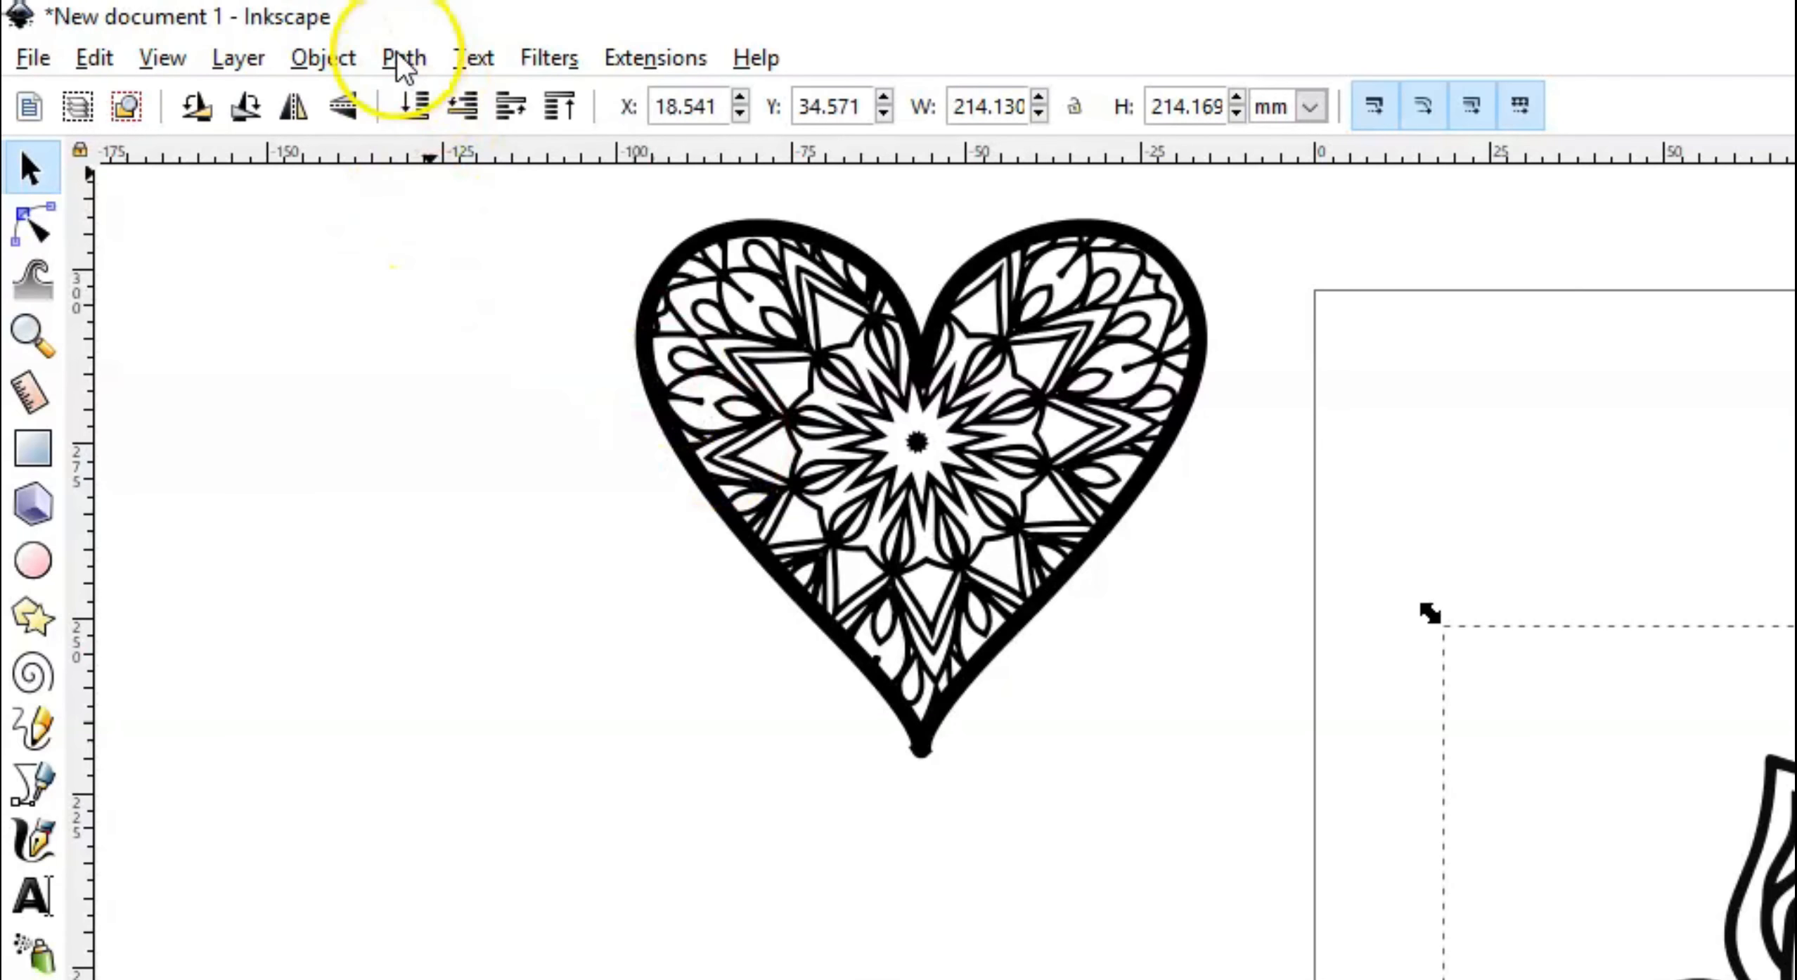
left_click(404, 60)
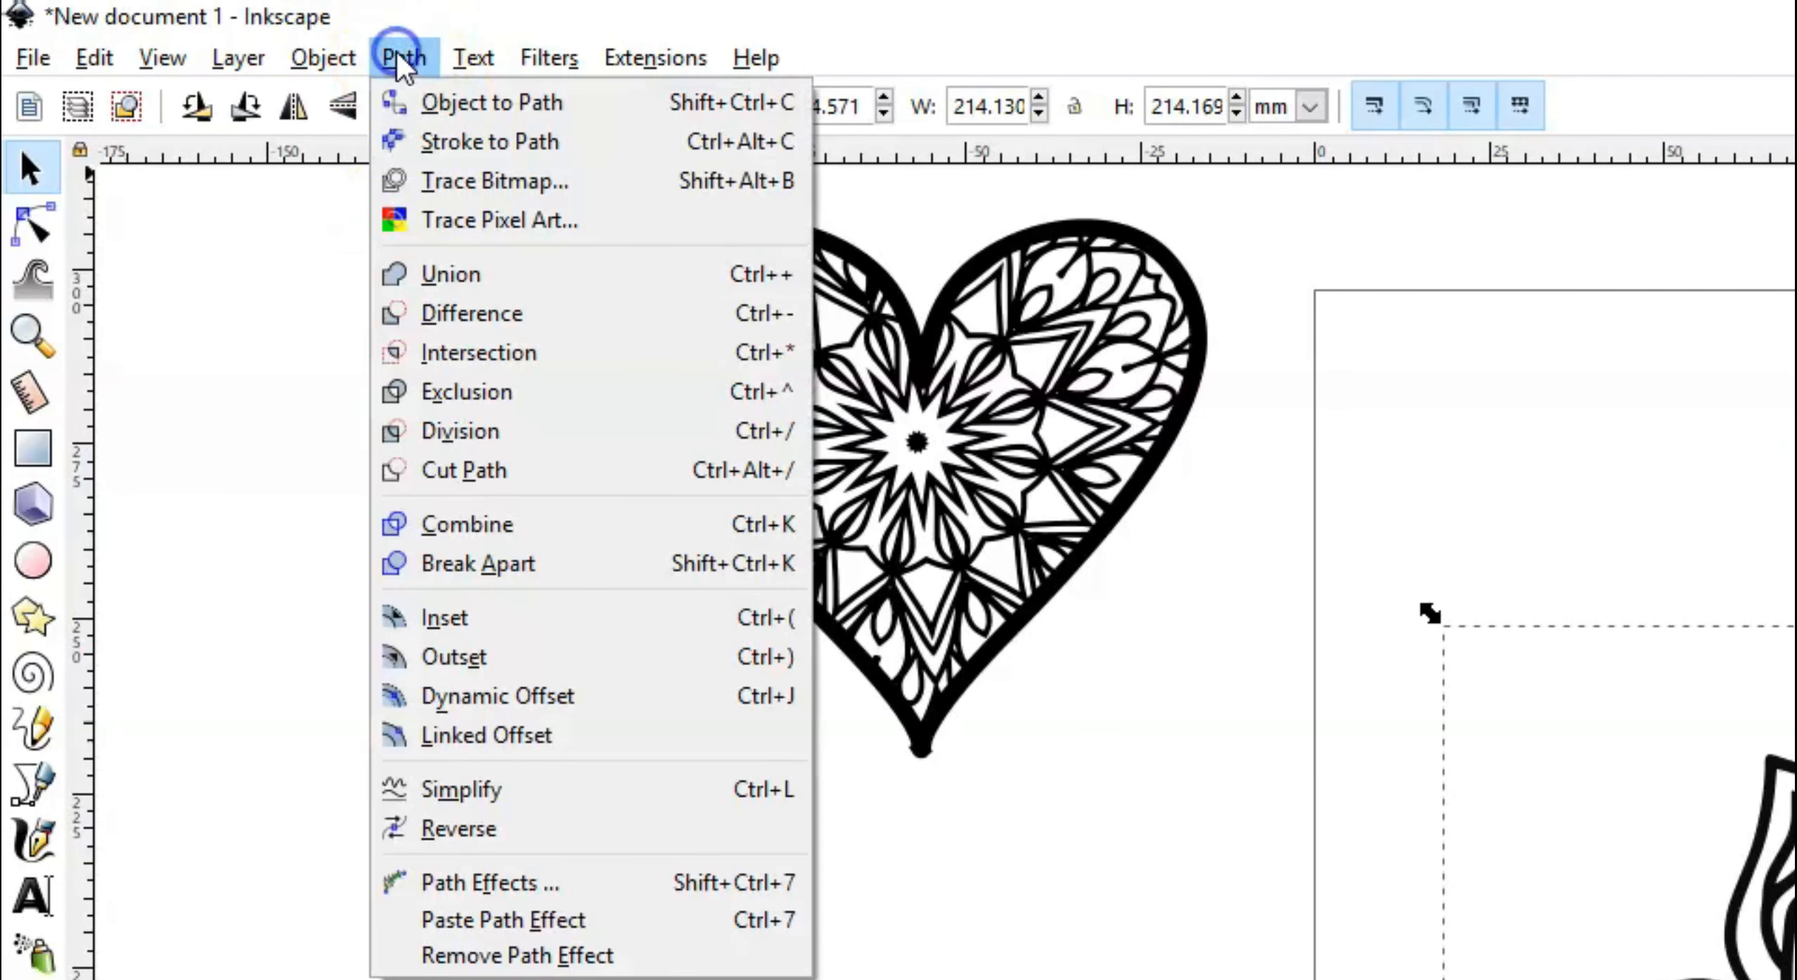
left_click(459, 358)
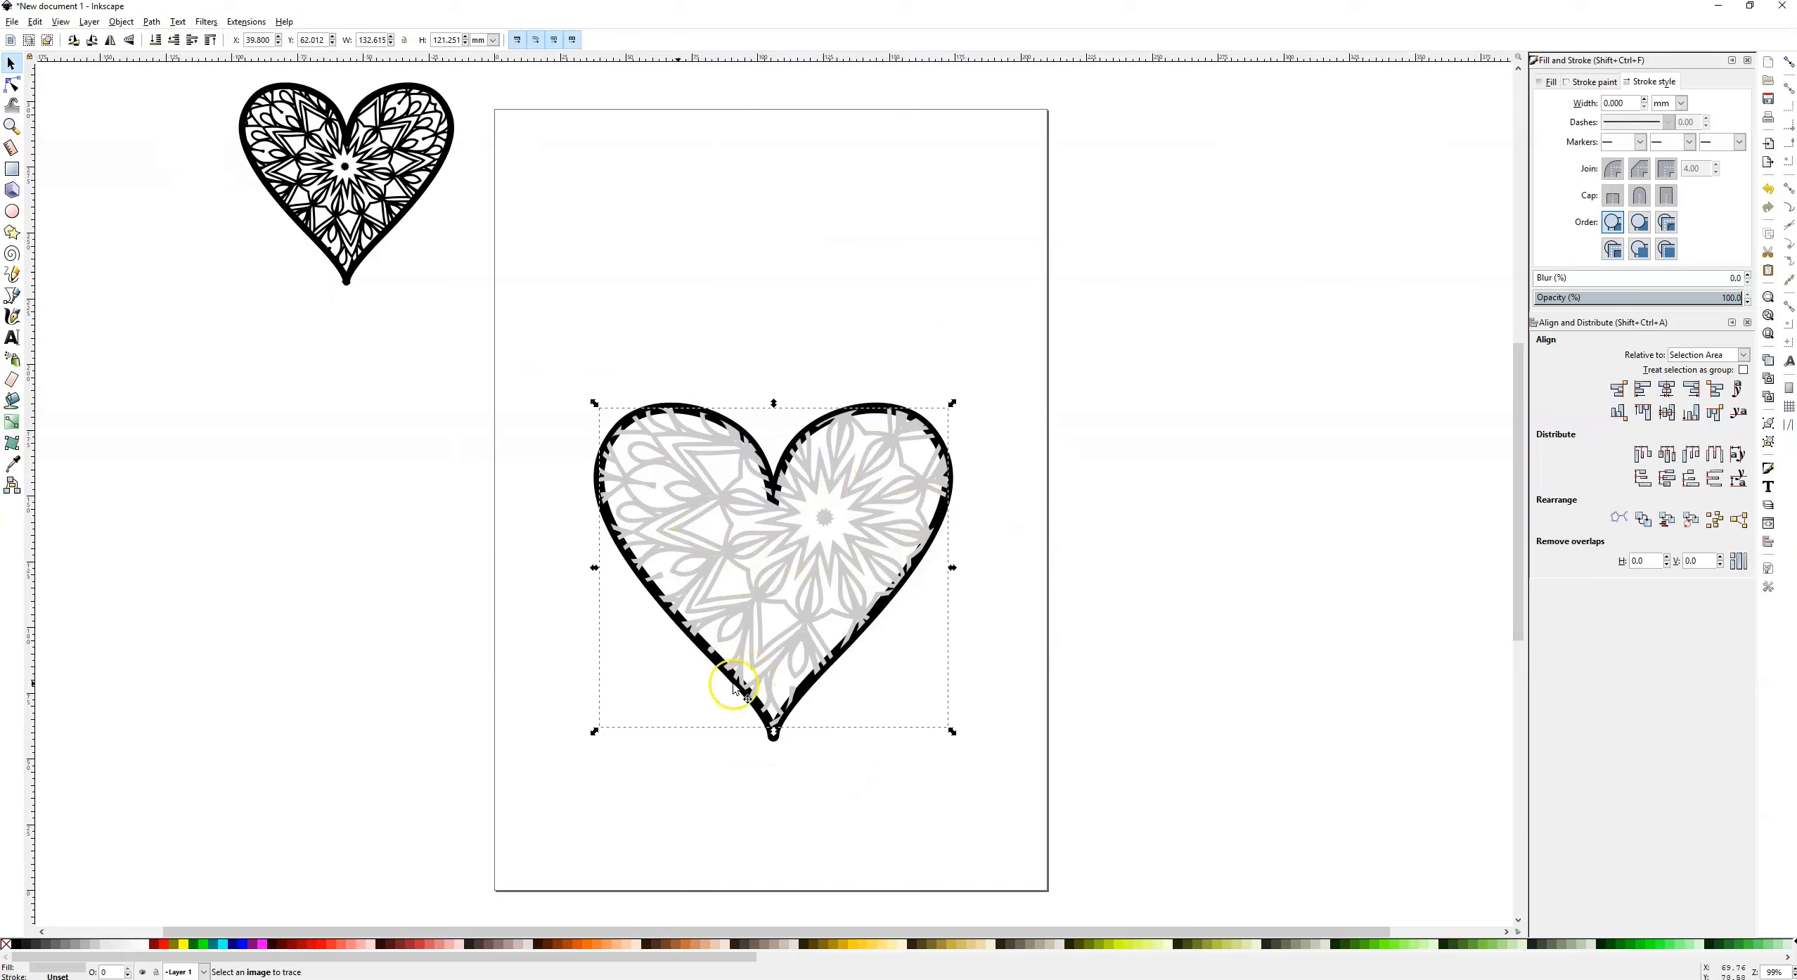
left_click(14, 944)
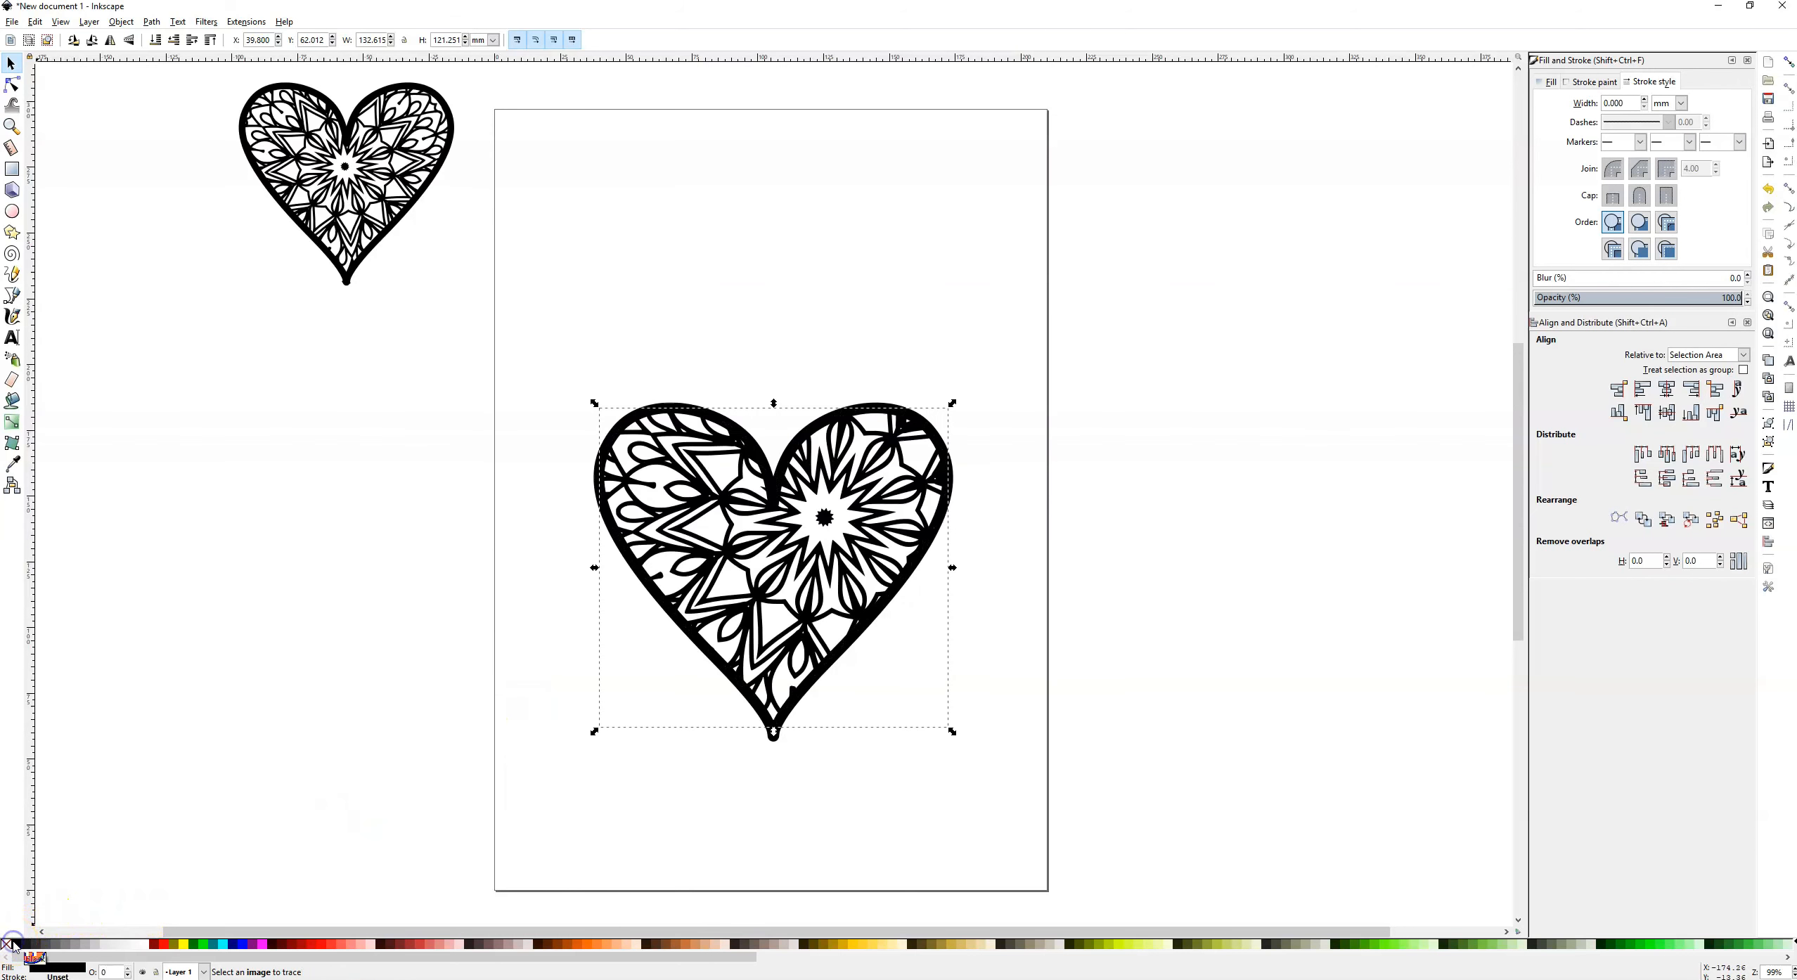
left_click(1052, 624)
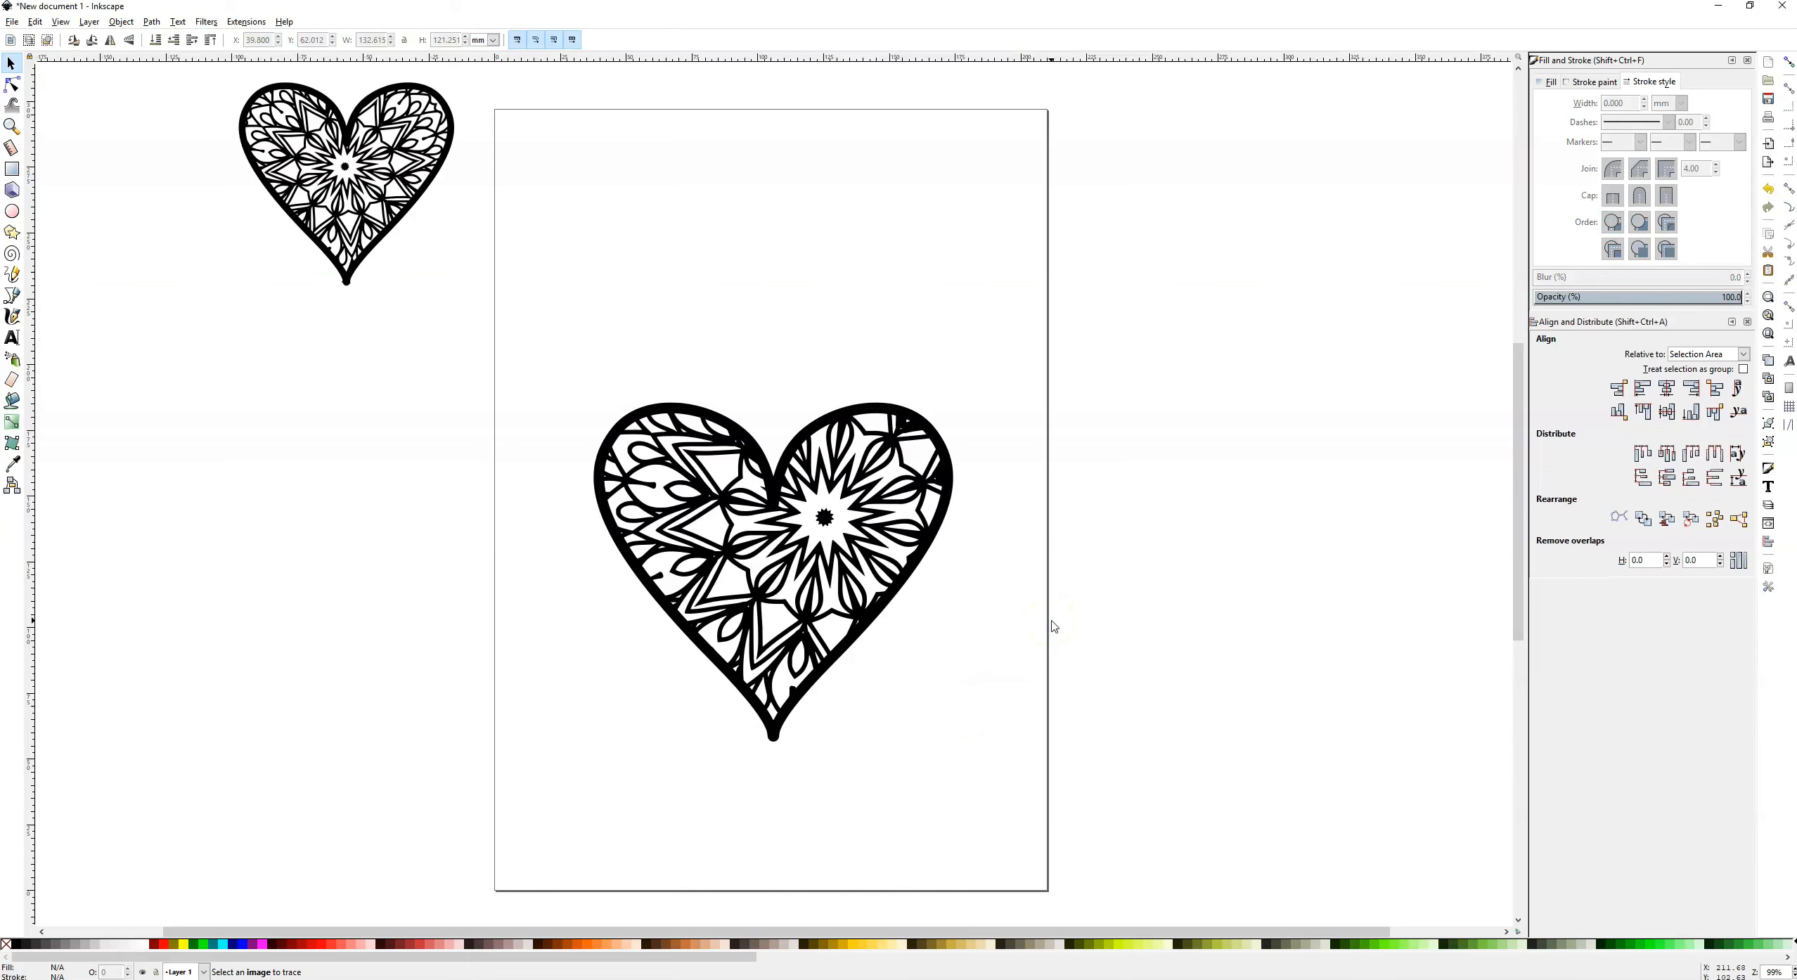
- Join the heart-shaped mandala pattern and the heart frame into one path with Union
left_click(642, 434)
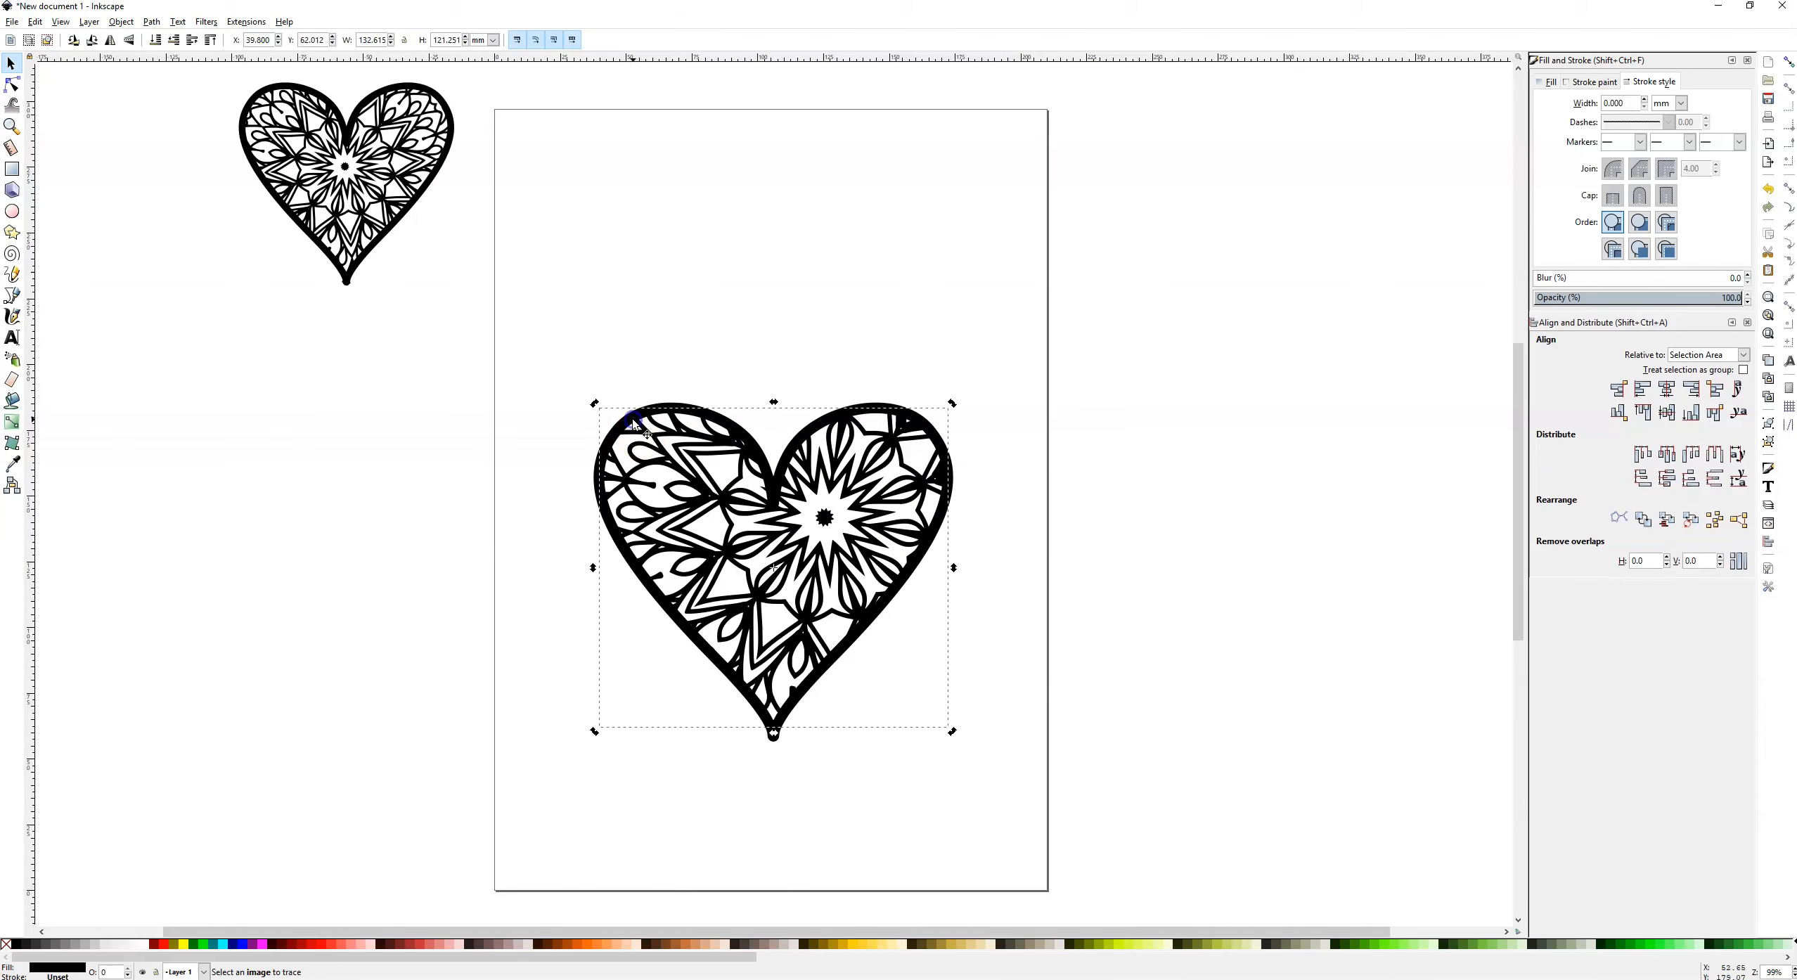
left_click(632, 411)
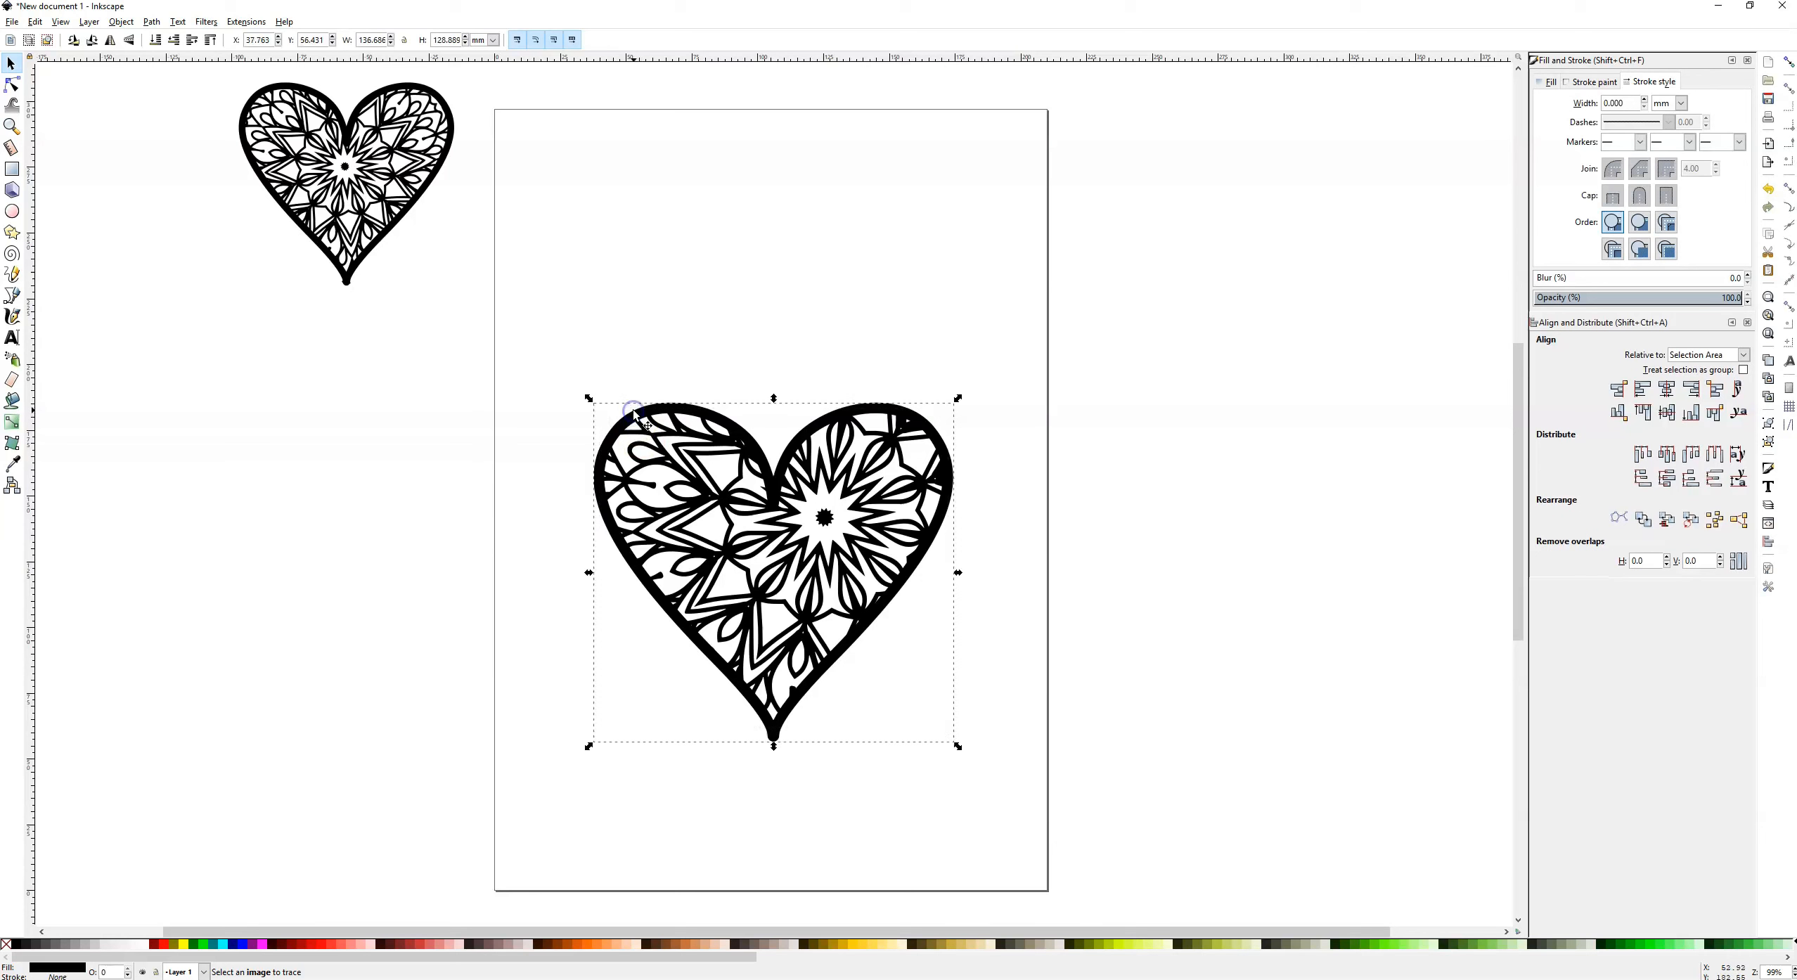
left_click(658, 444)
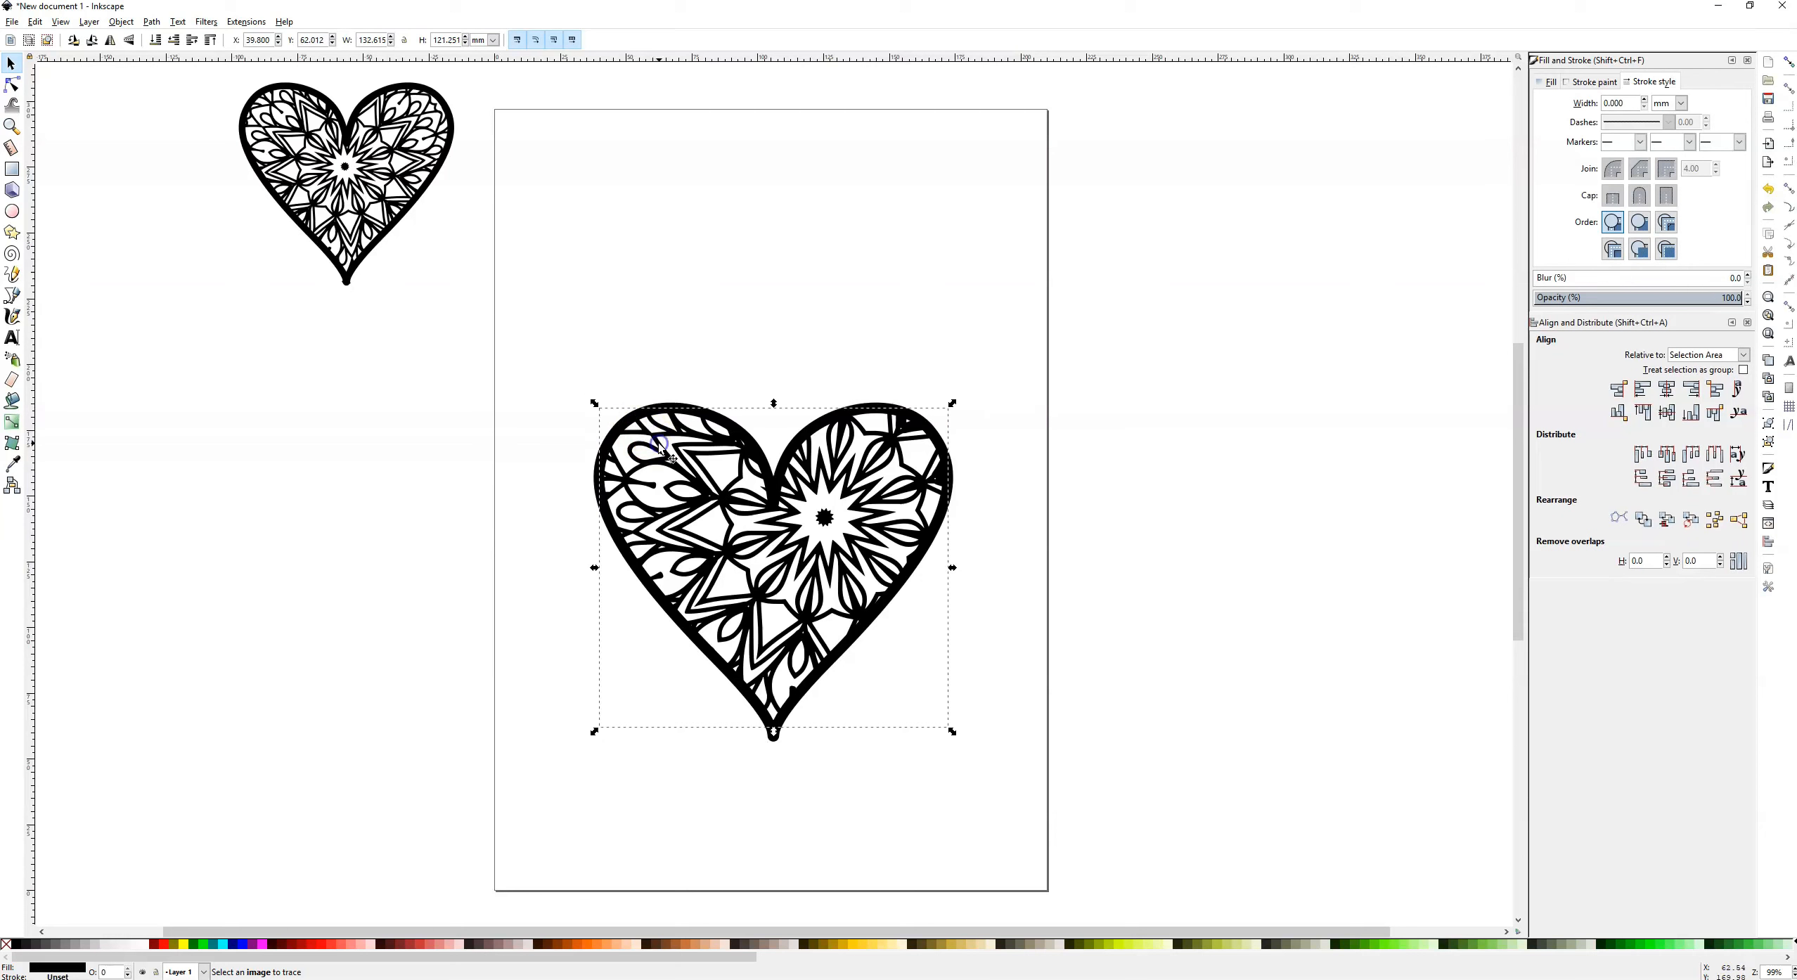
left_click_drag(521, 329, 1027, 862)
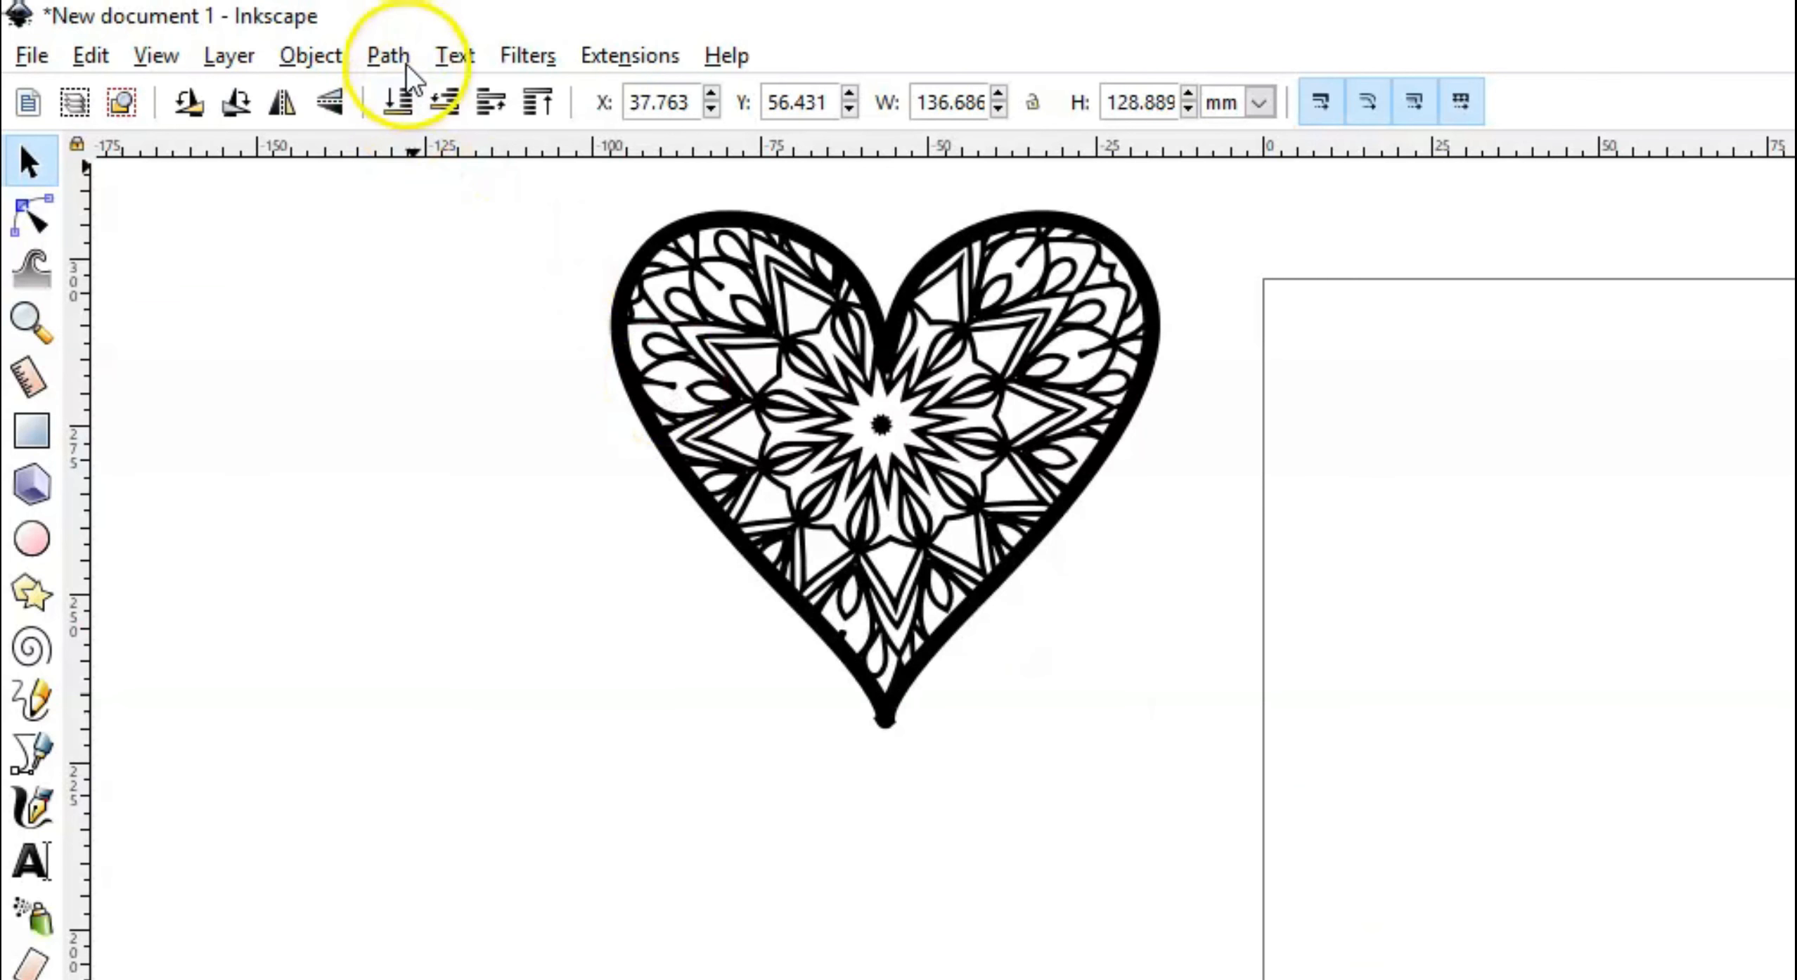
left_click(406, 63)
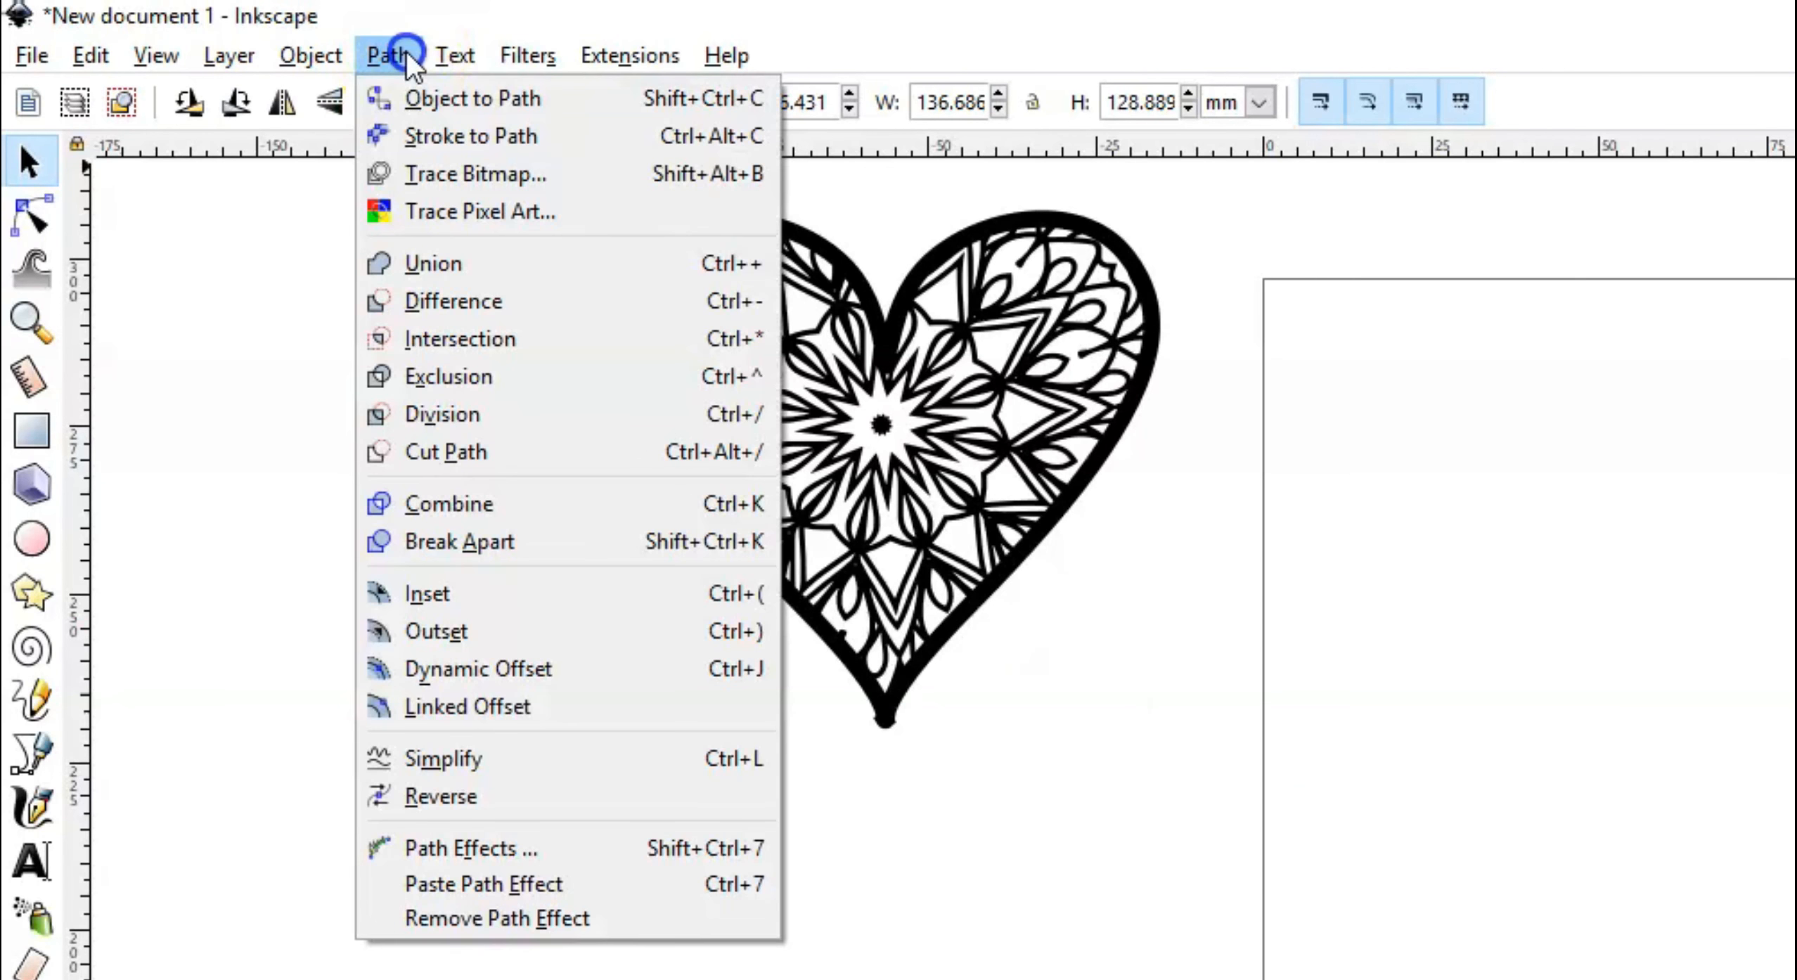
left_click(483, 250)
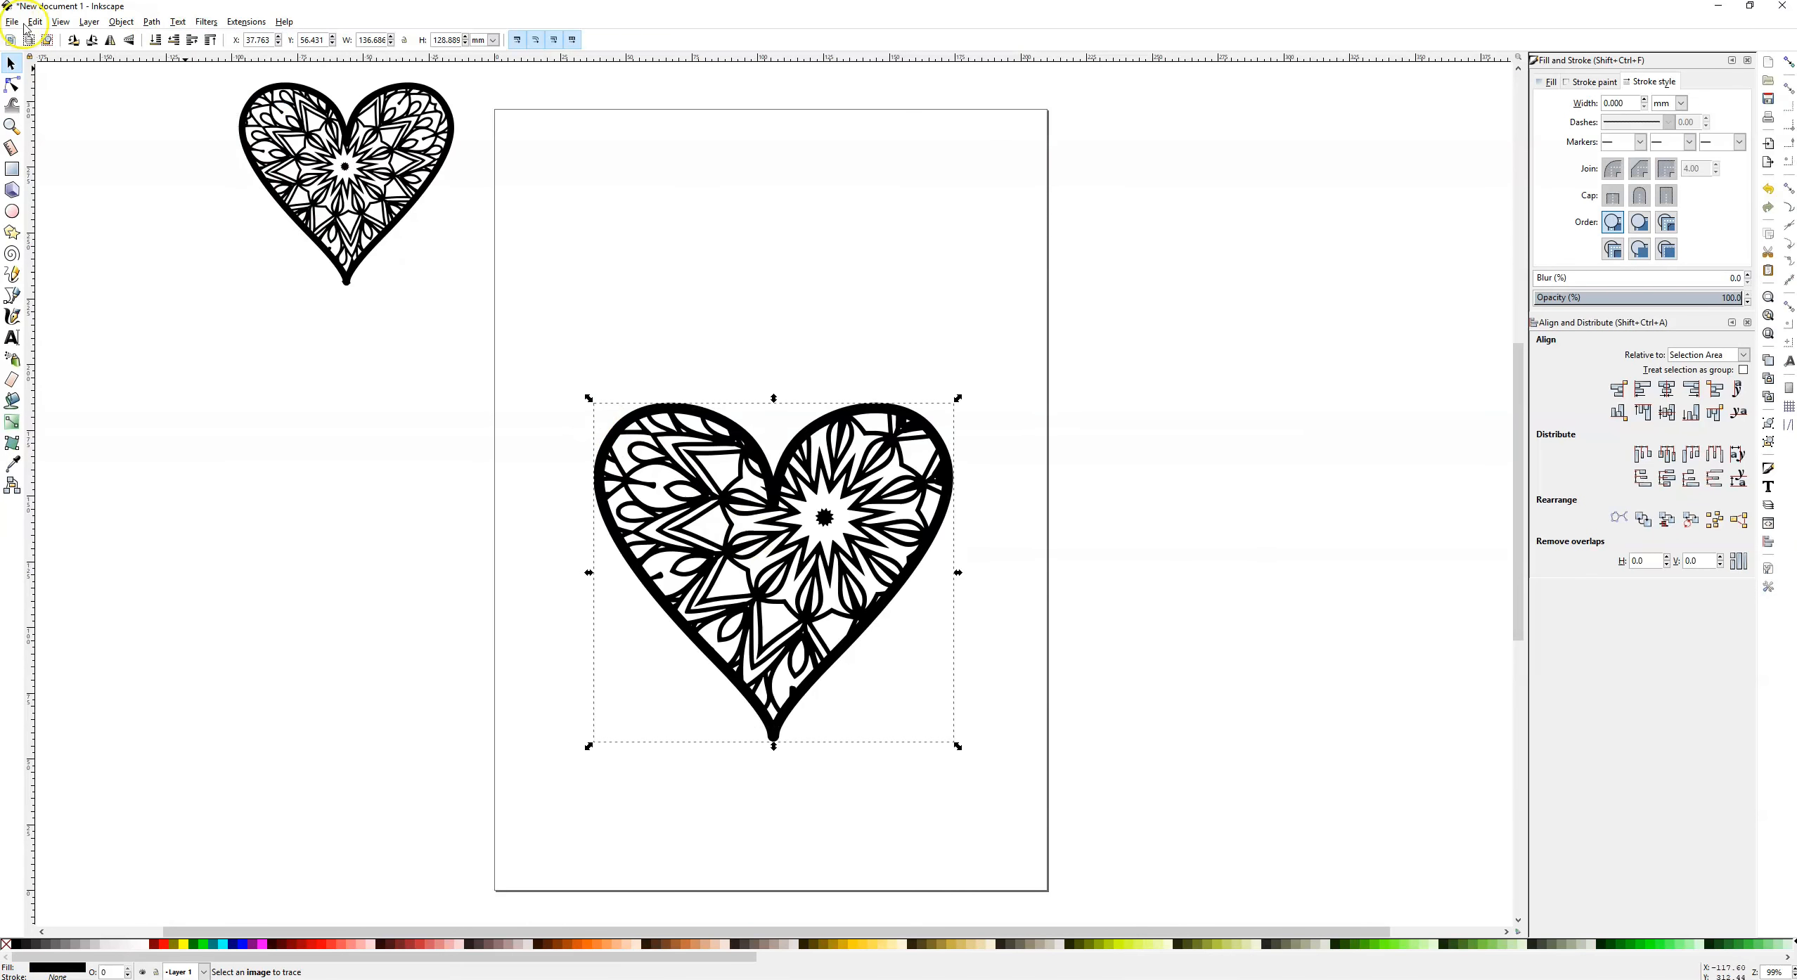
- Inspect the merged mandala heart in Outline display mode and return to the Normal display mode
left_click(57, 21)
mouse_move(225, 51)
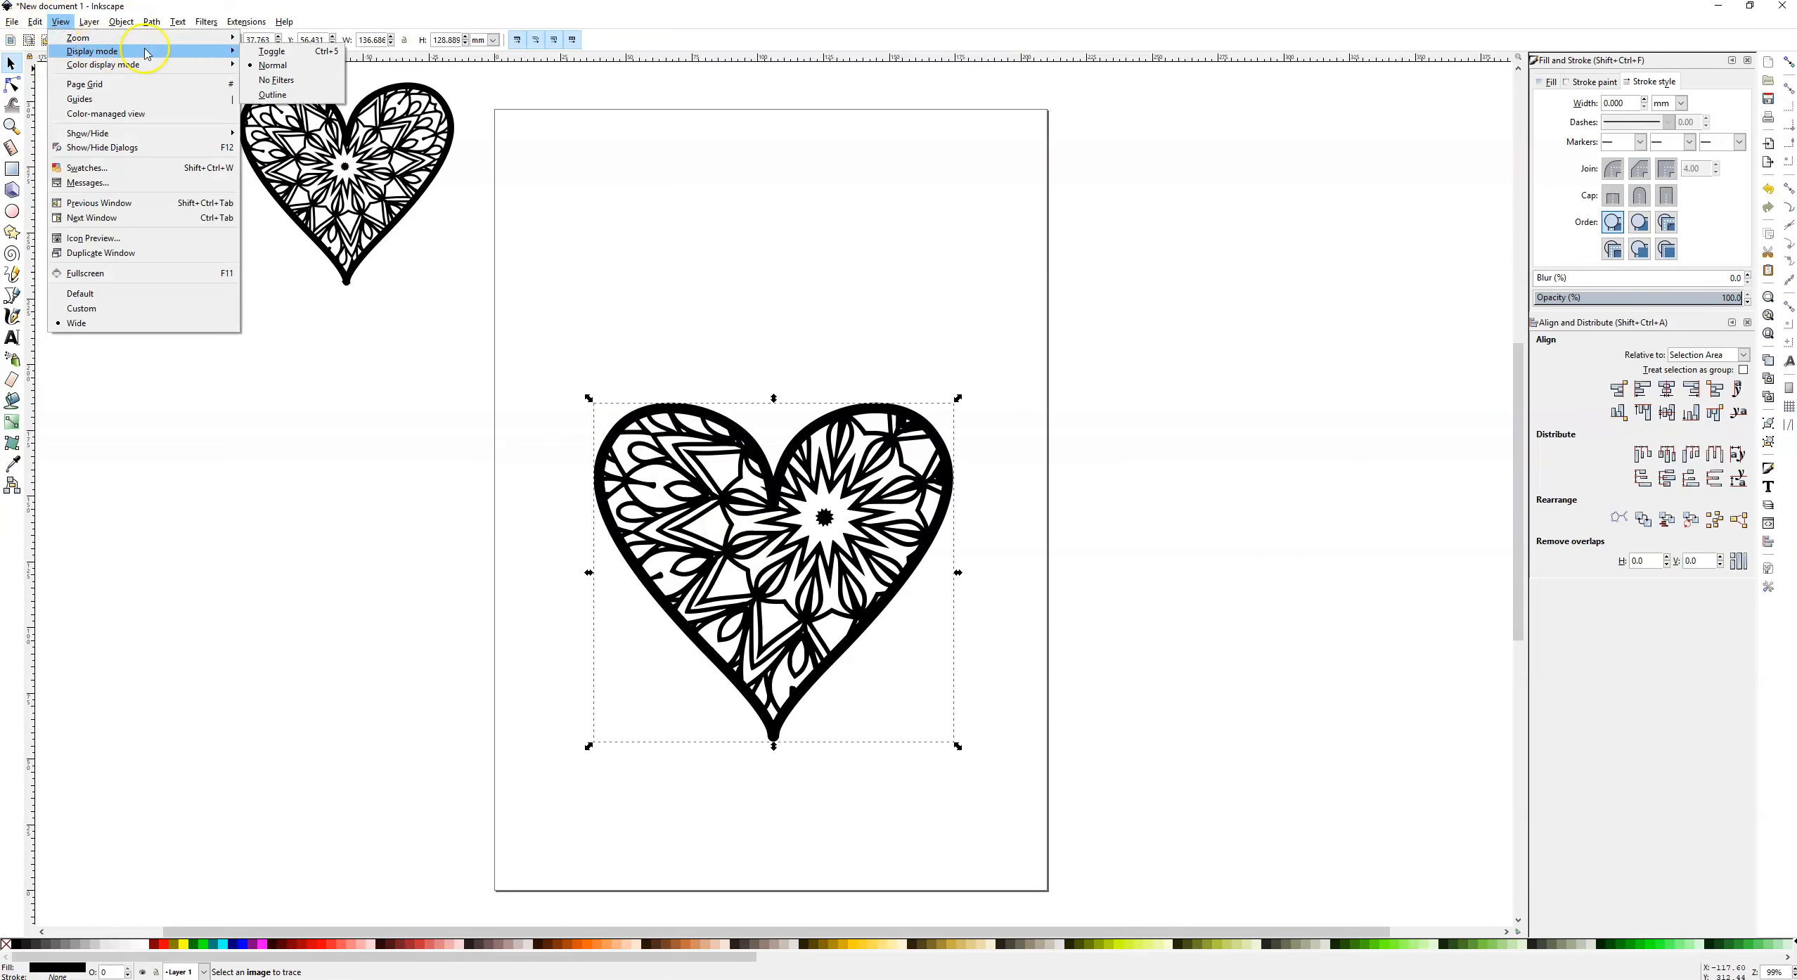
left_click(279, 95)
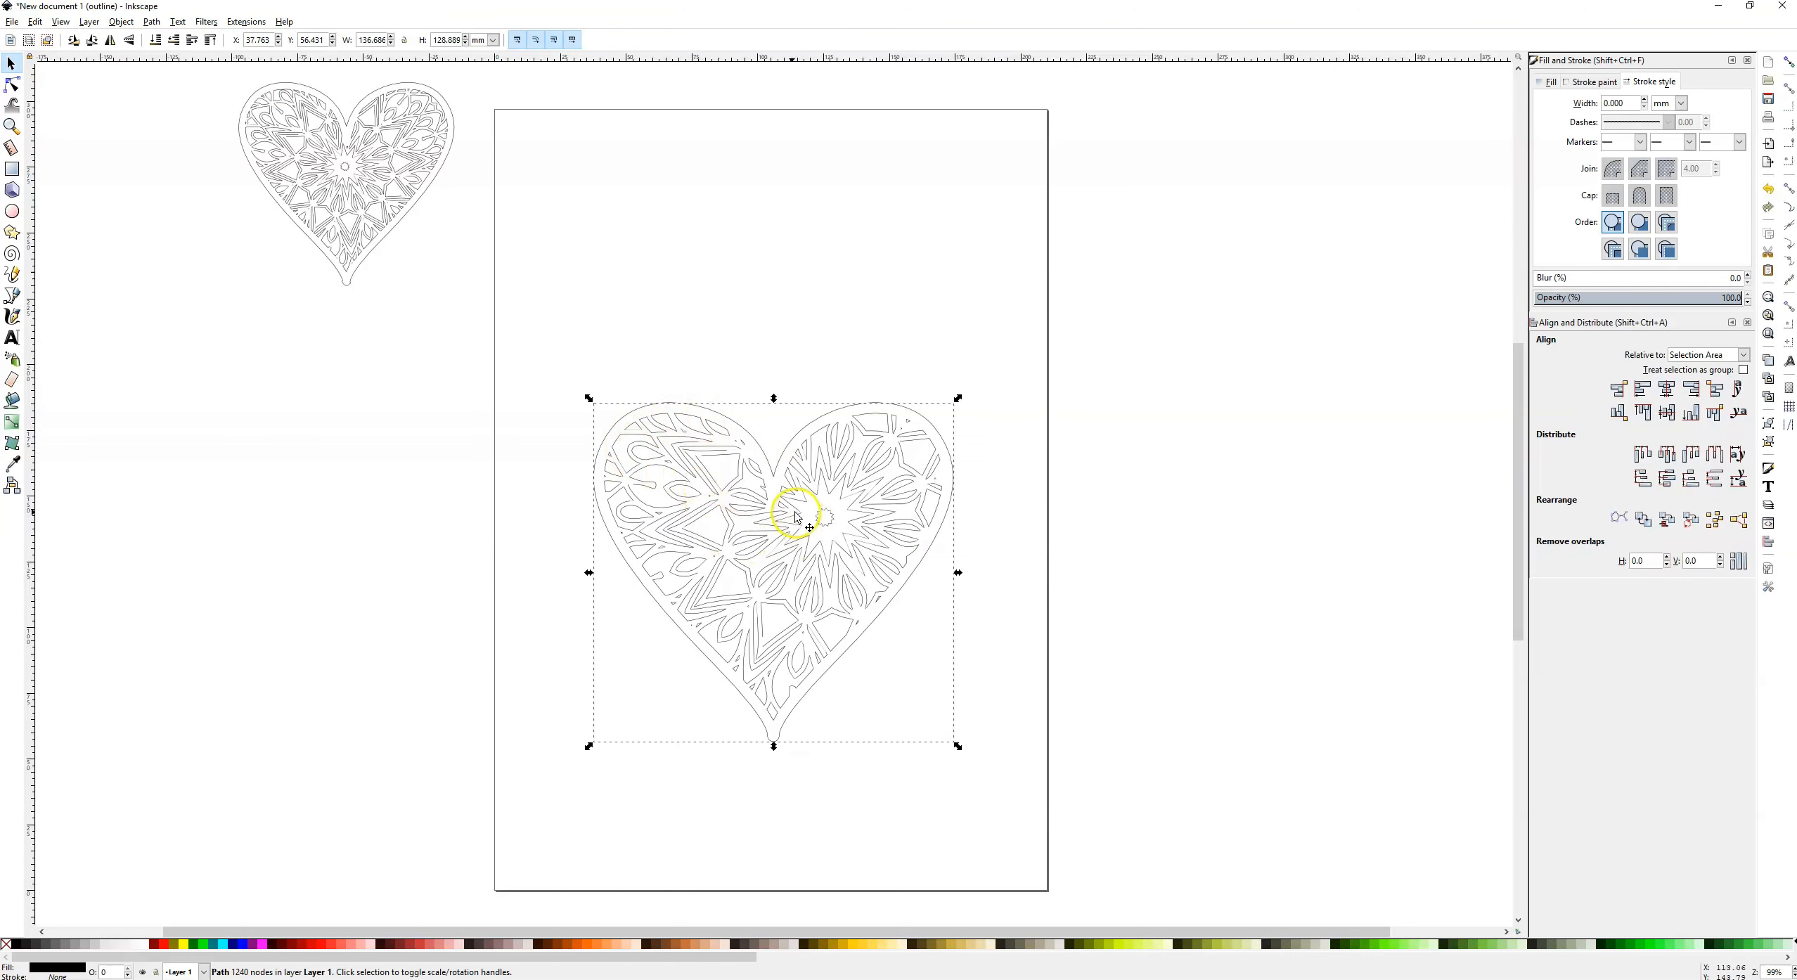
left_click(32, 24)
mouse_move(61, 22)
mouse_move(160, 58)
left_click(274, 54)
left_click(1015, 380)
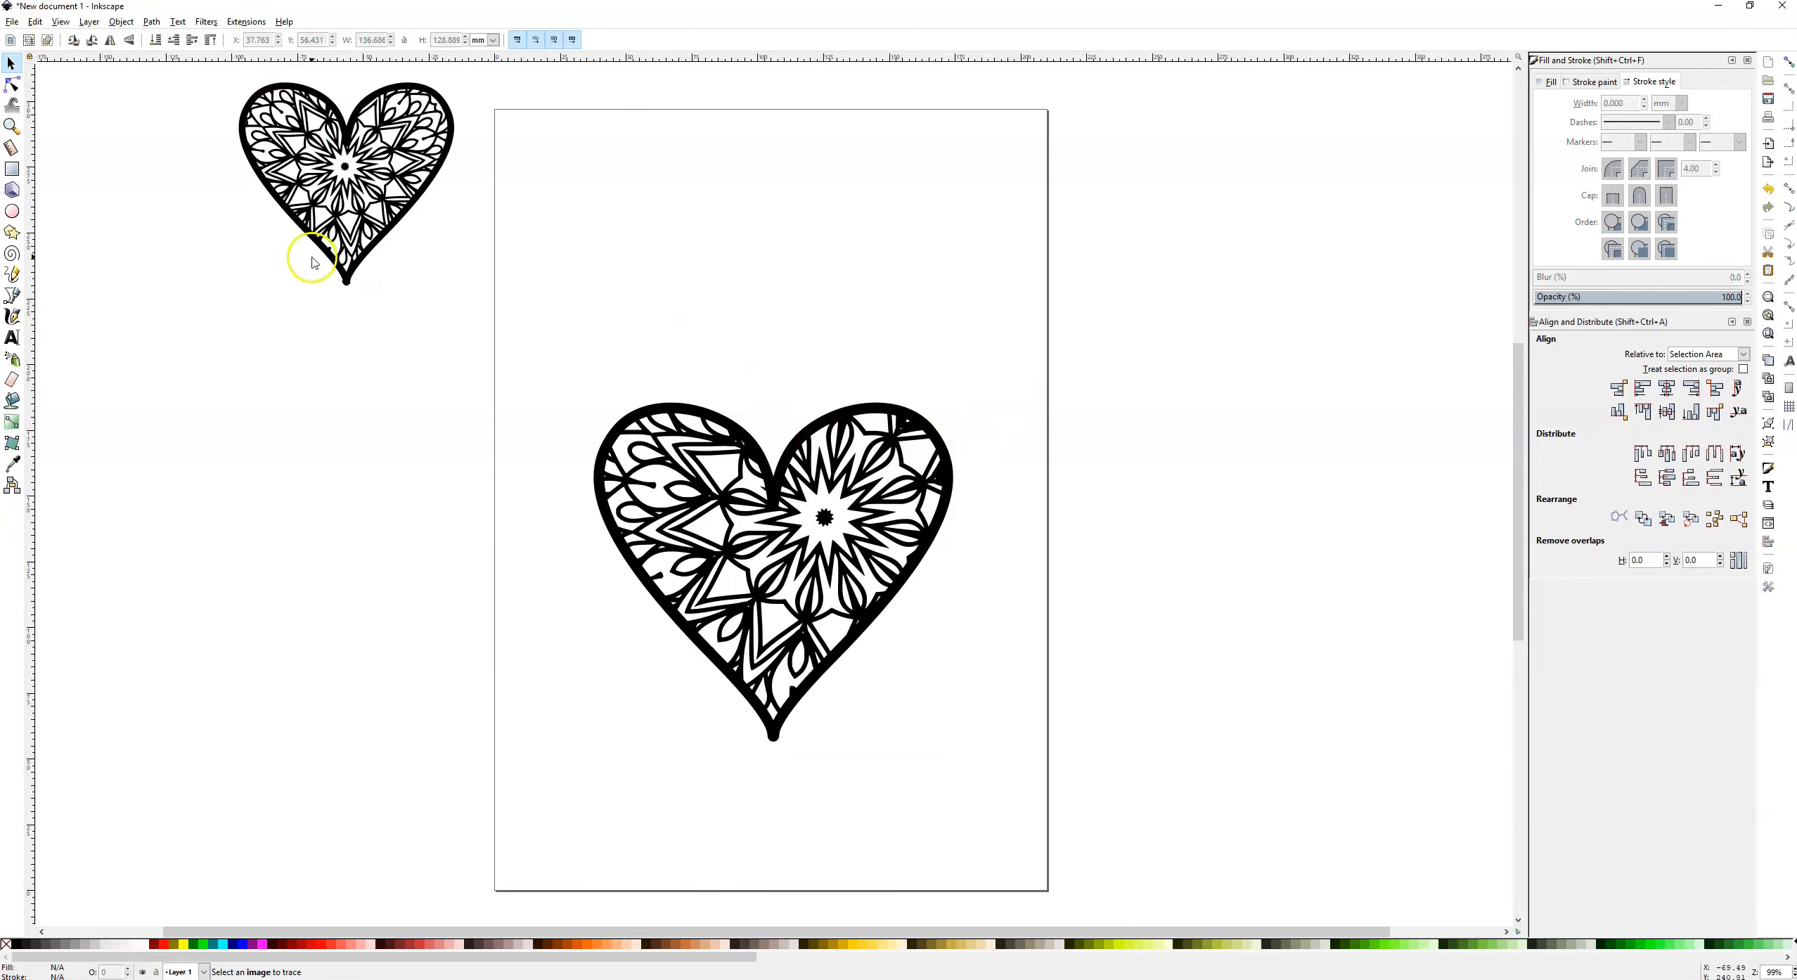
- Move the smaller sample mandala heart onto the page above the new one
left_click_drag(355, 280, 701, 348)
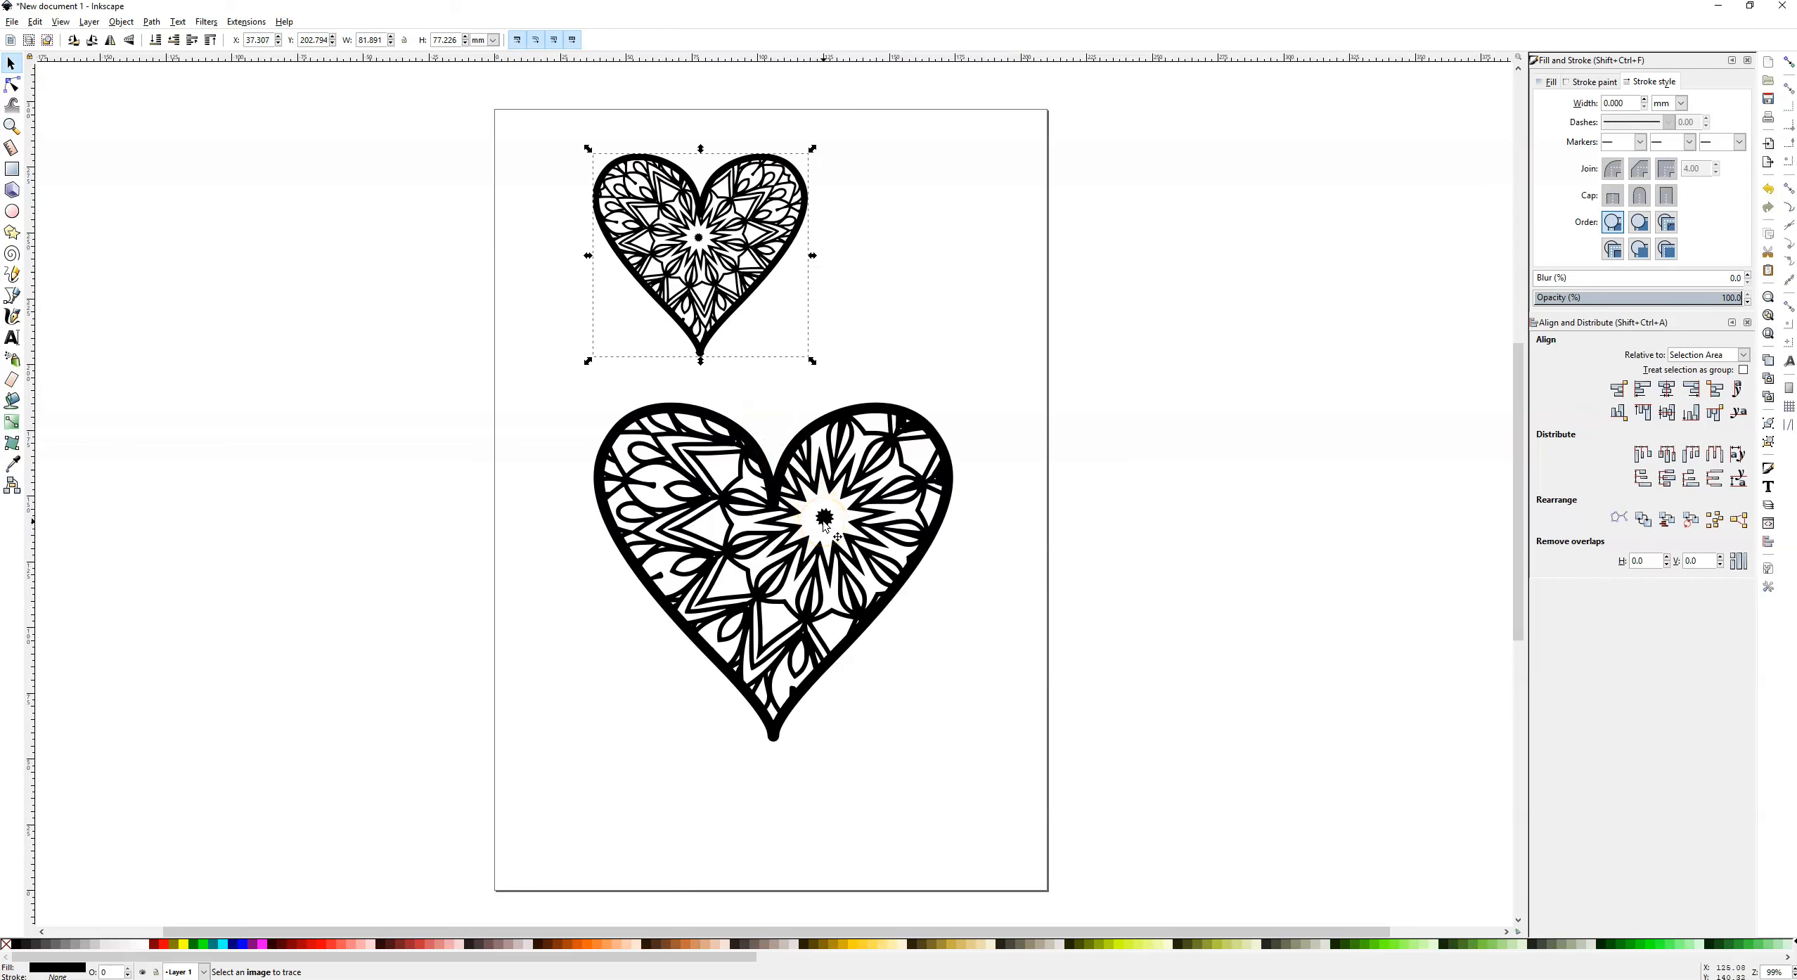
left_click(907, 353)
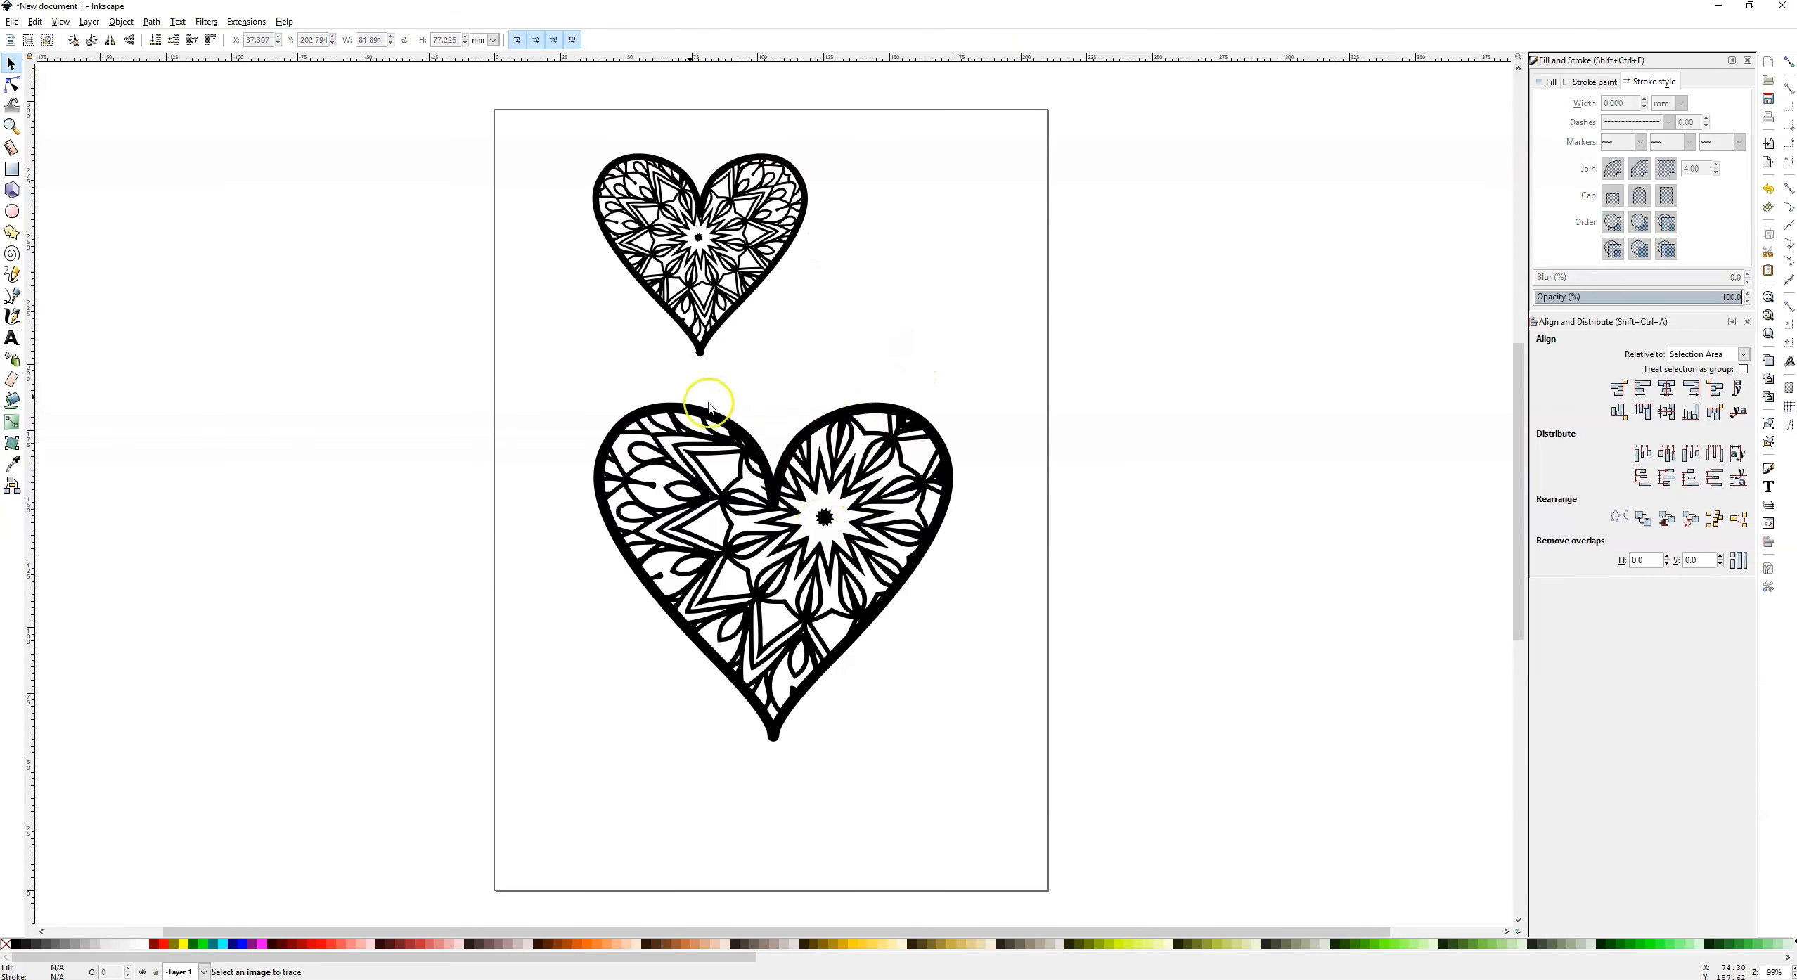